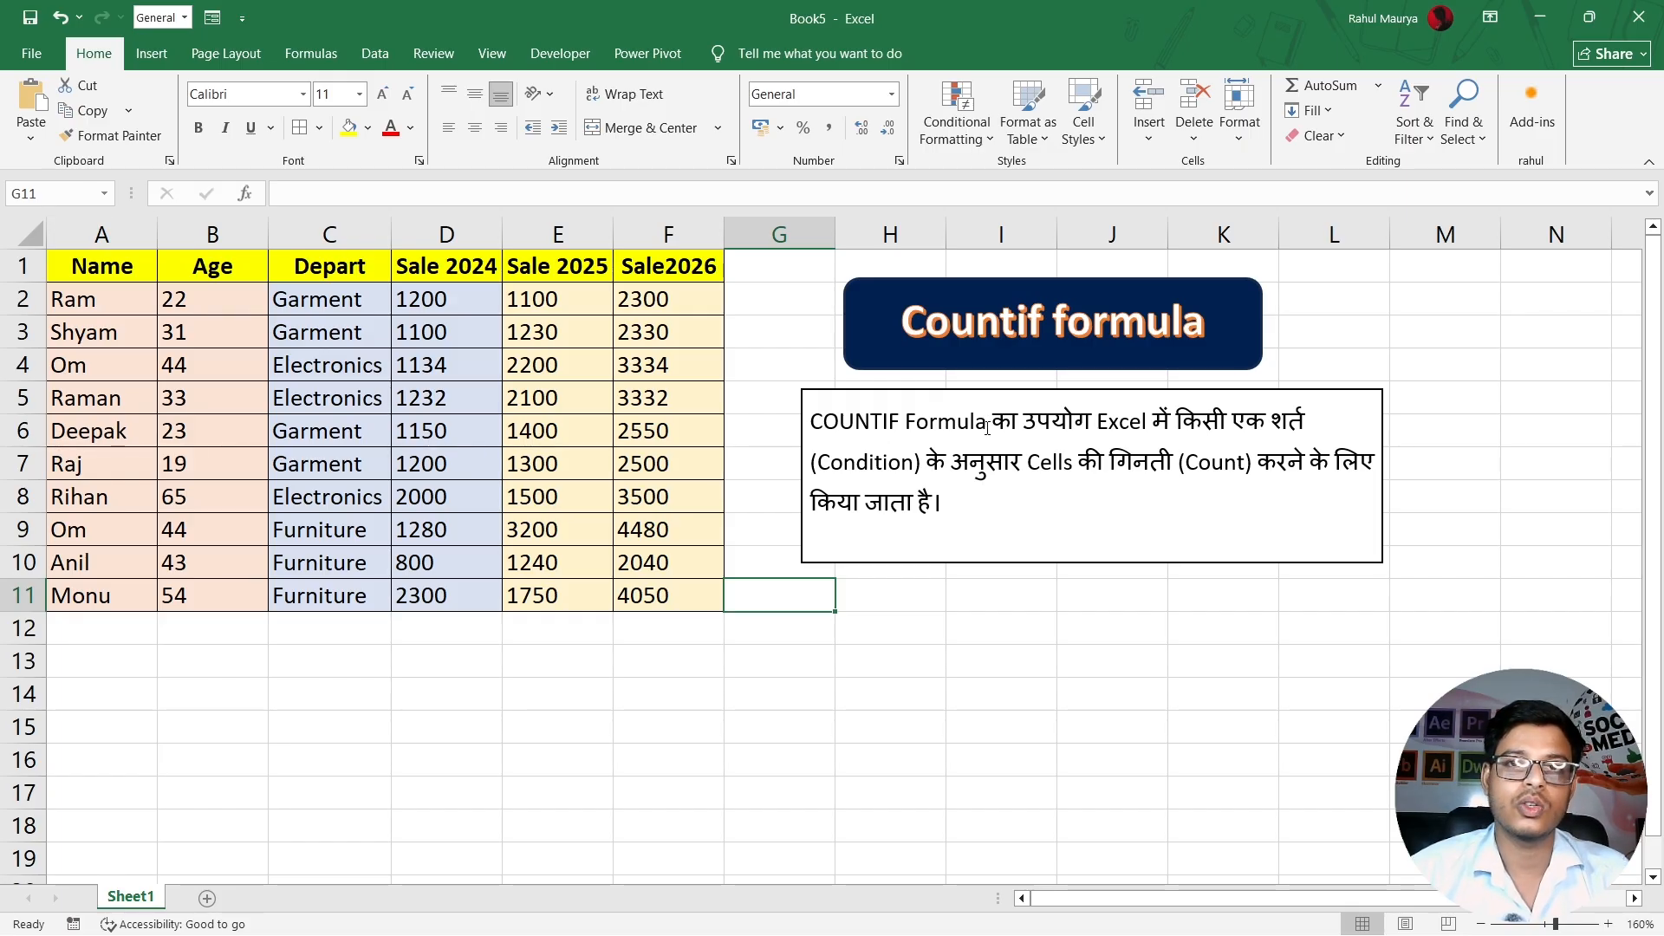
click(734, 637)
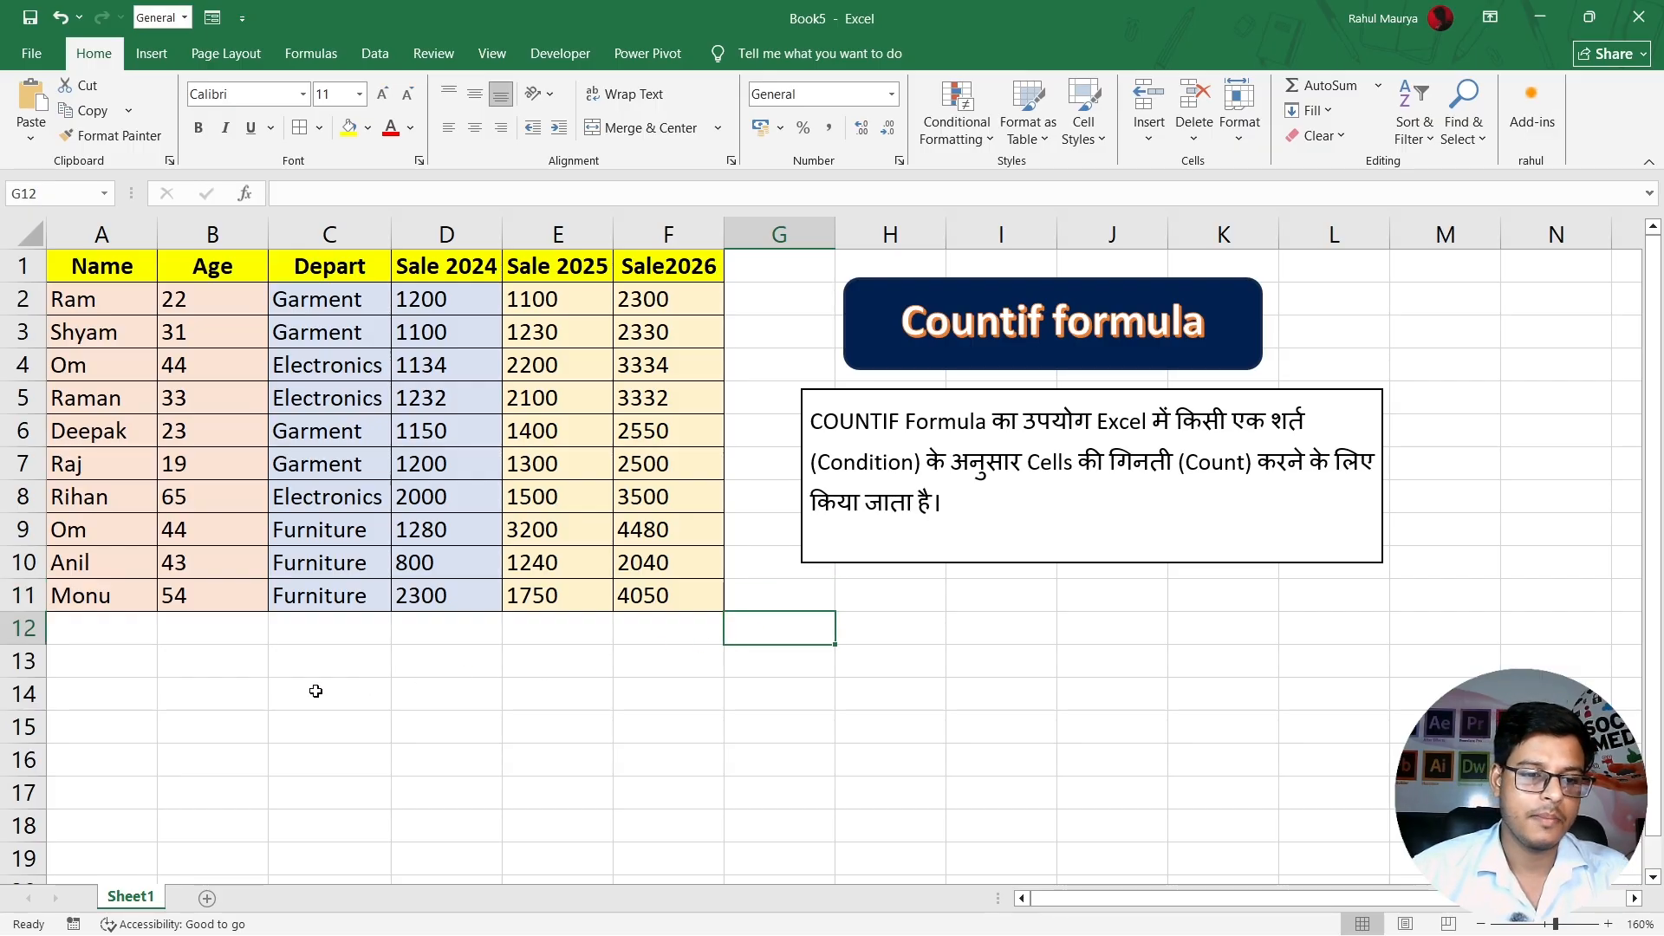
click(315, 663)
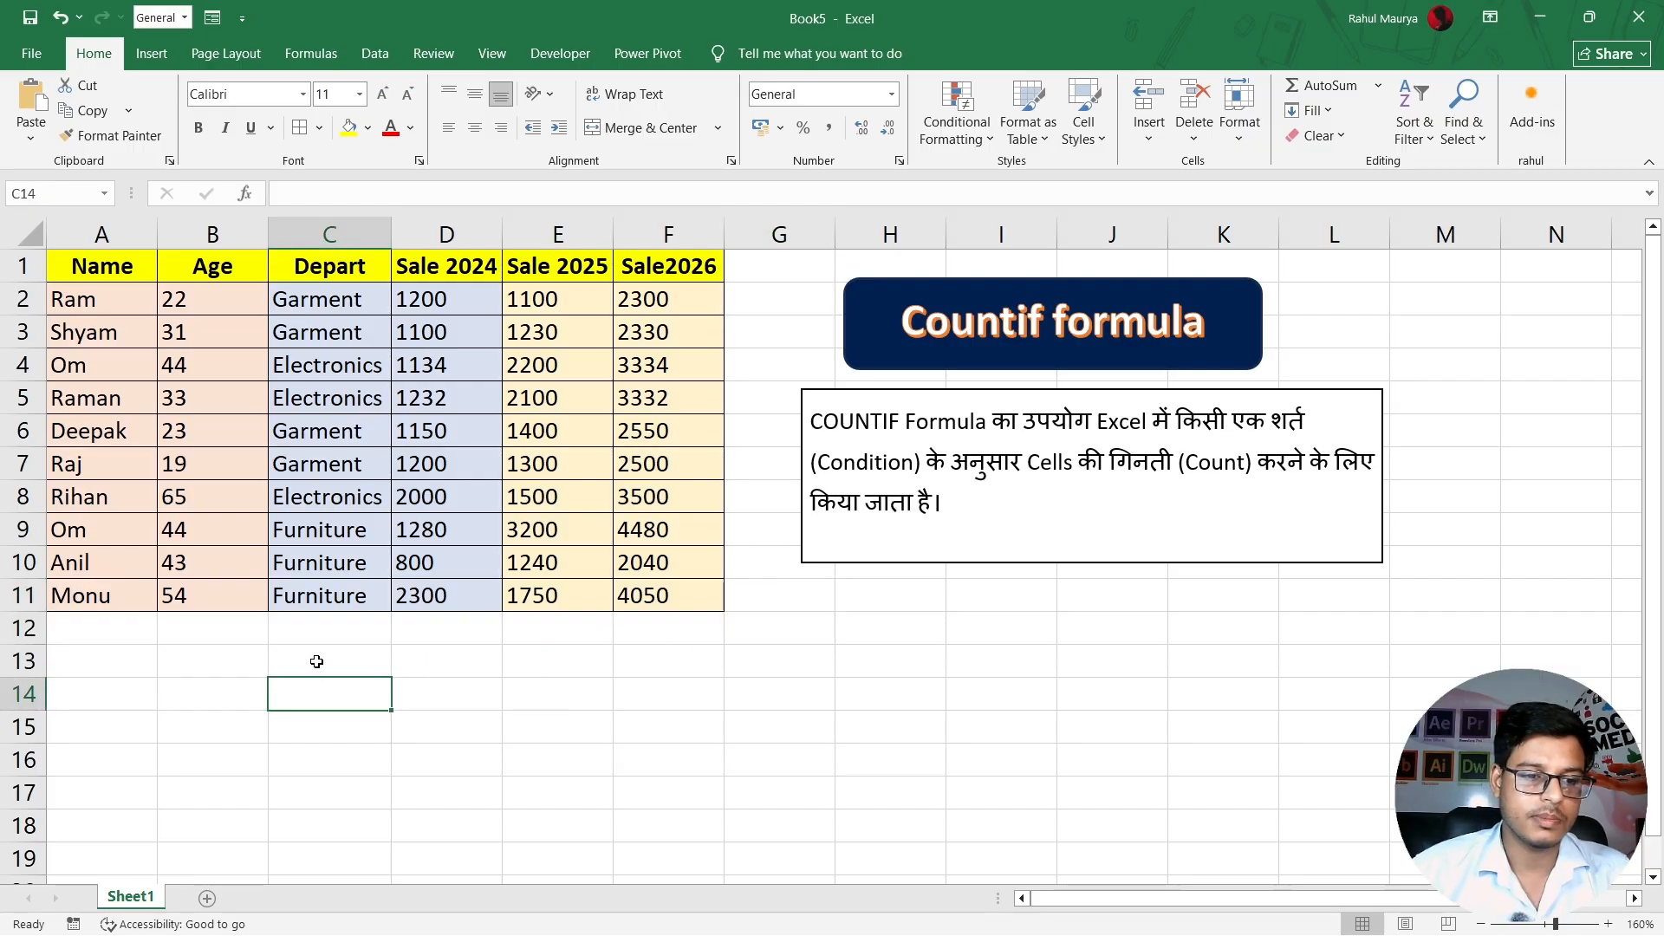
click(236, 664)
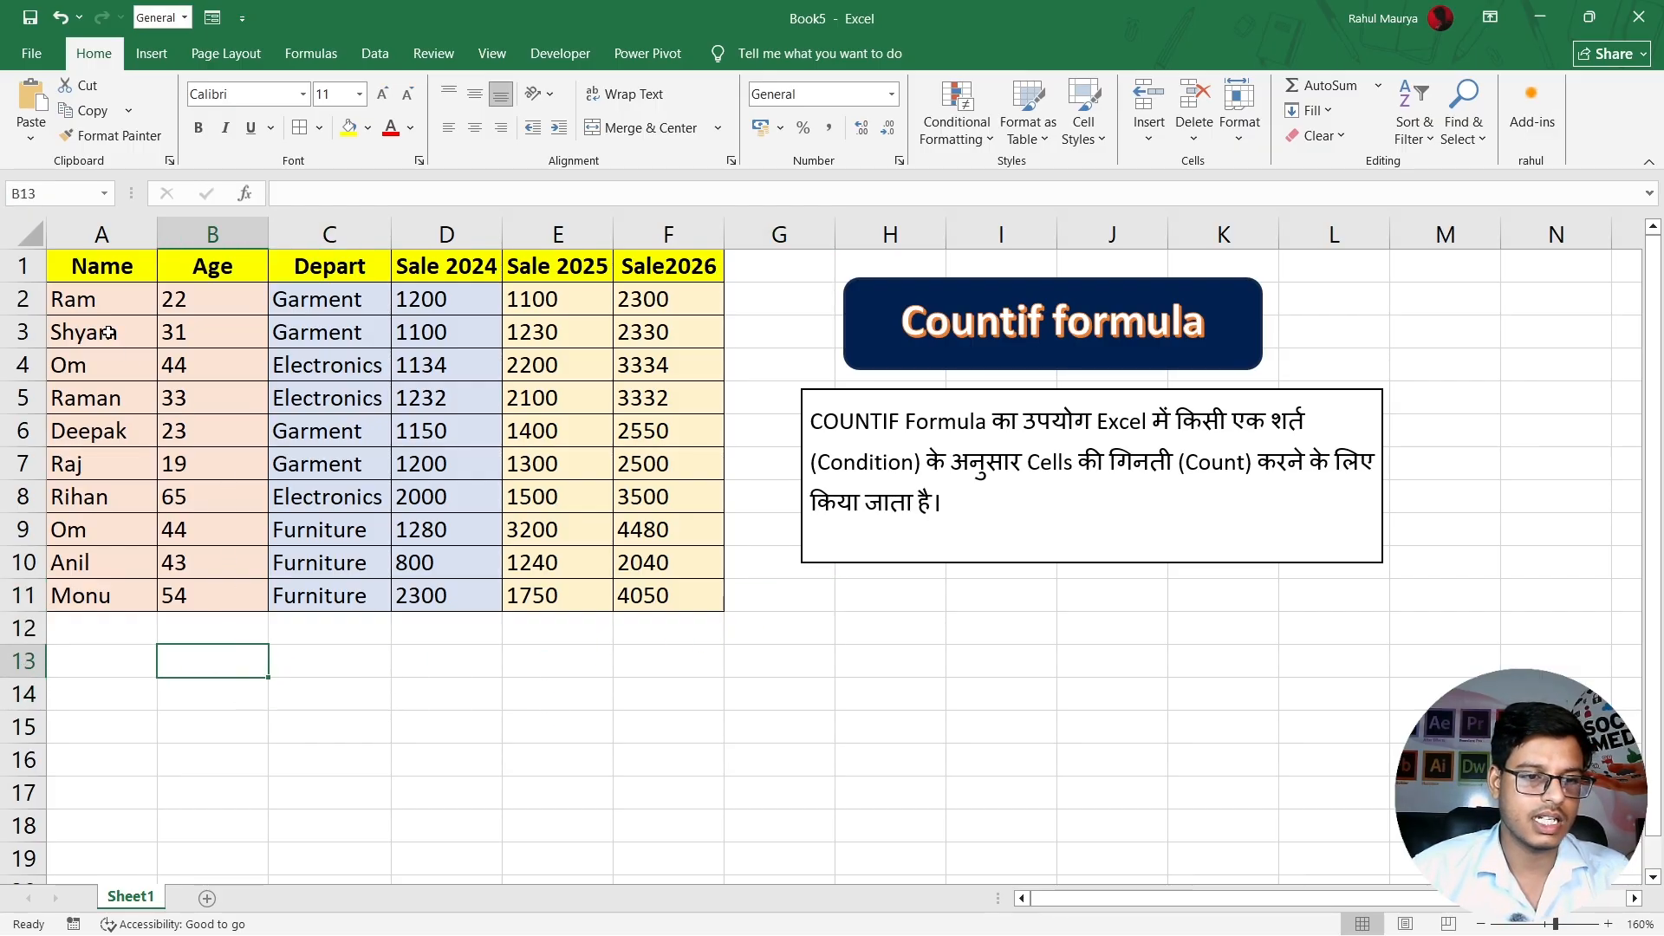
click(337, 663)
drag(109, 267, 147, 568)
drag(201, 264, 211, 565)
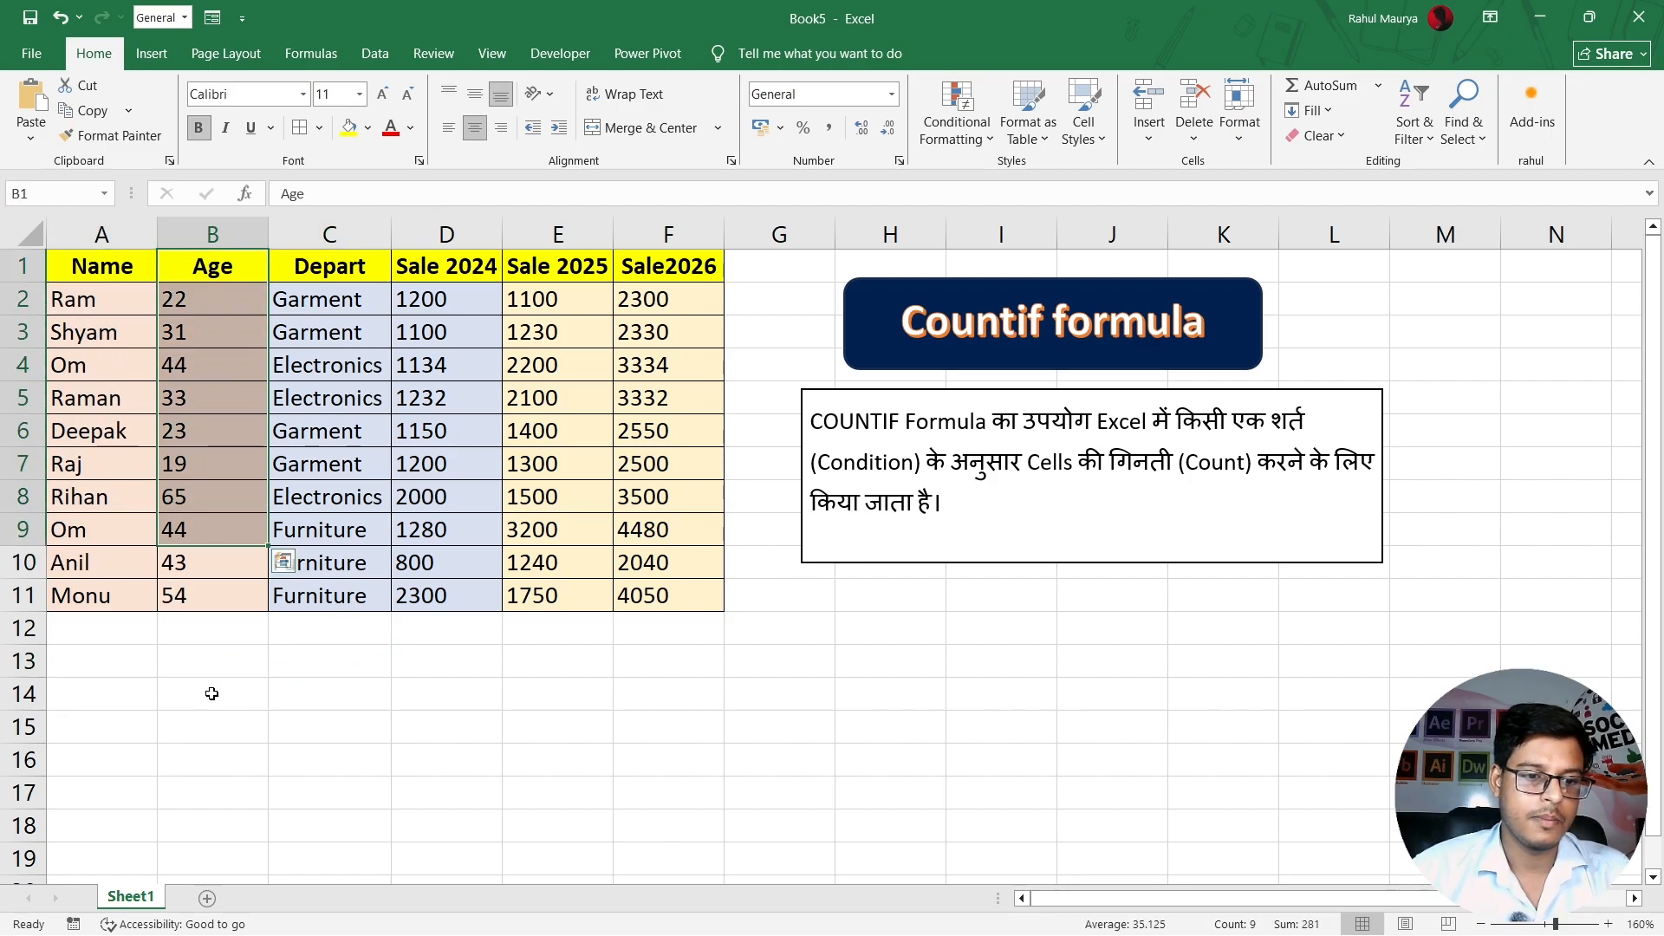
click(212, 685)
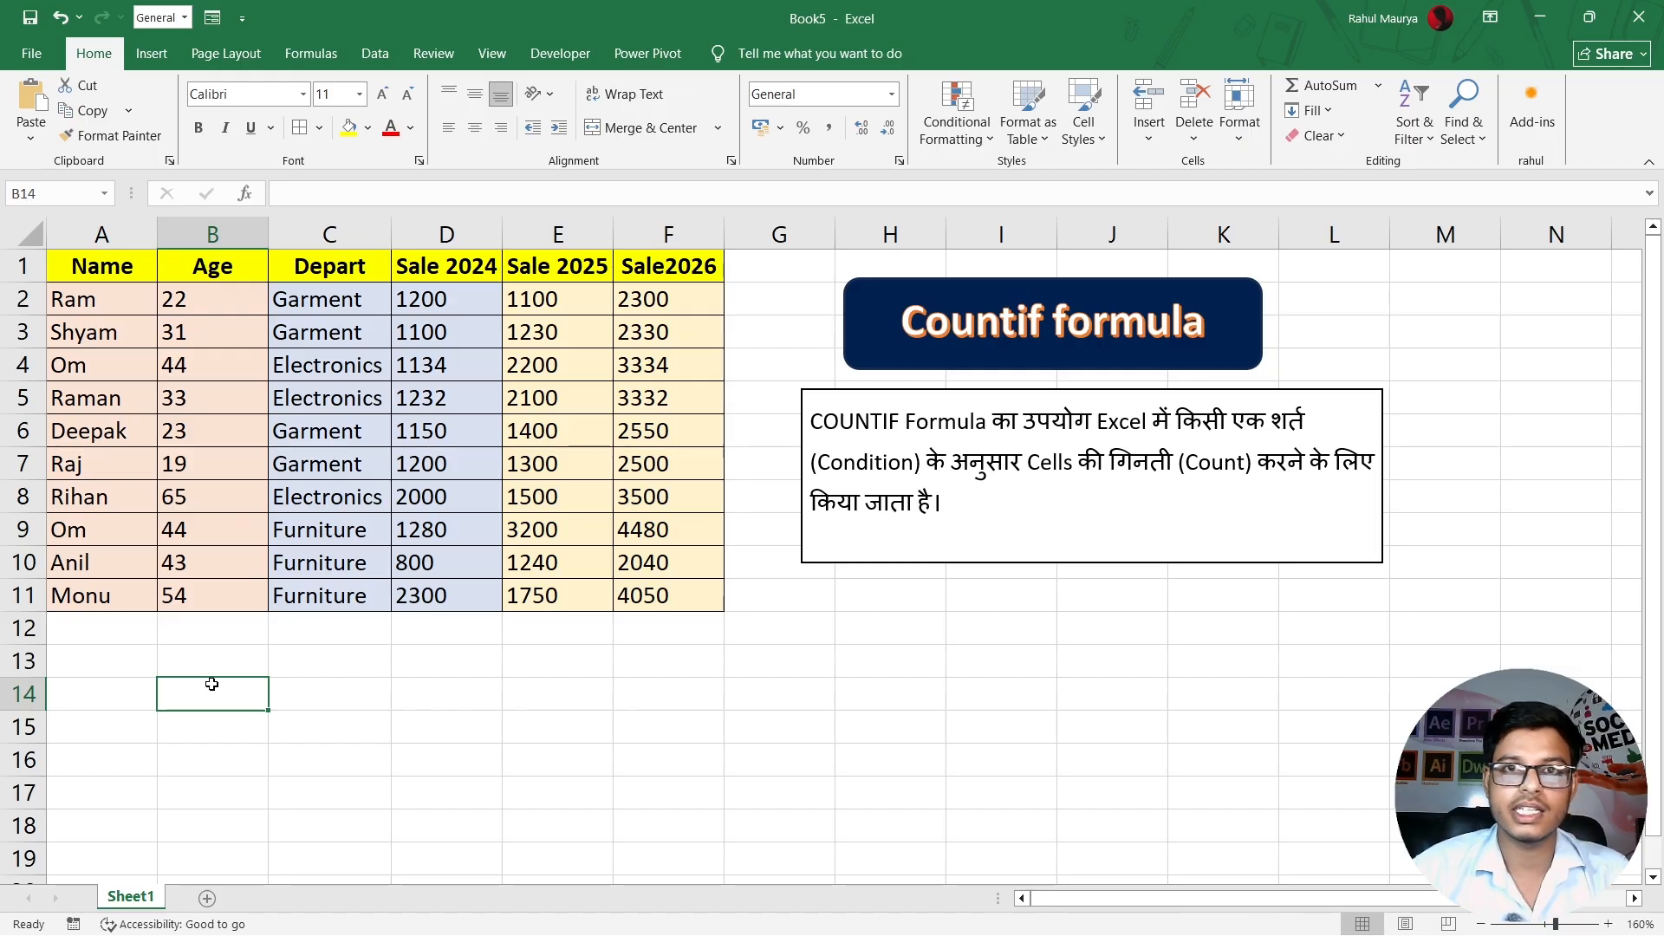
click(218, 670)
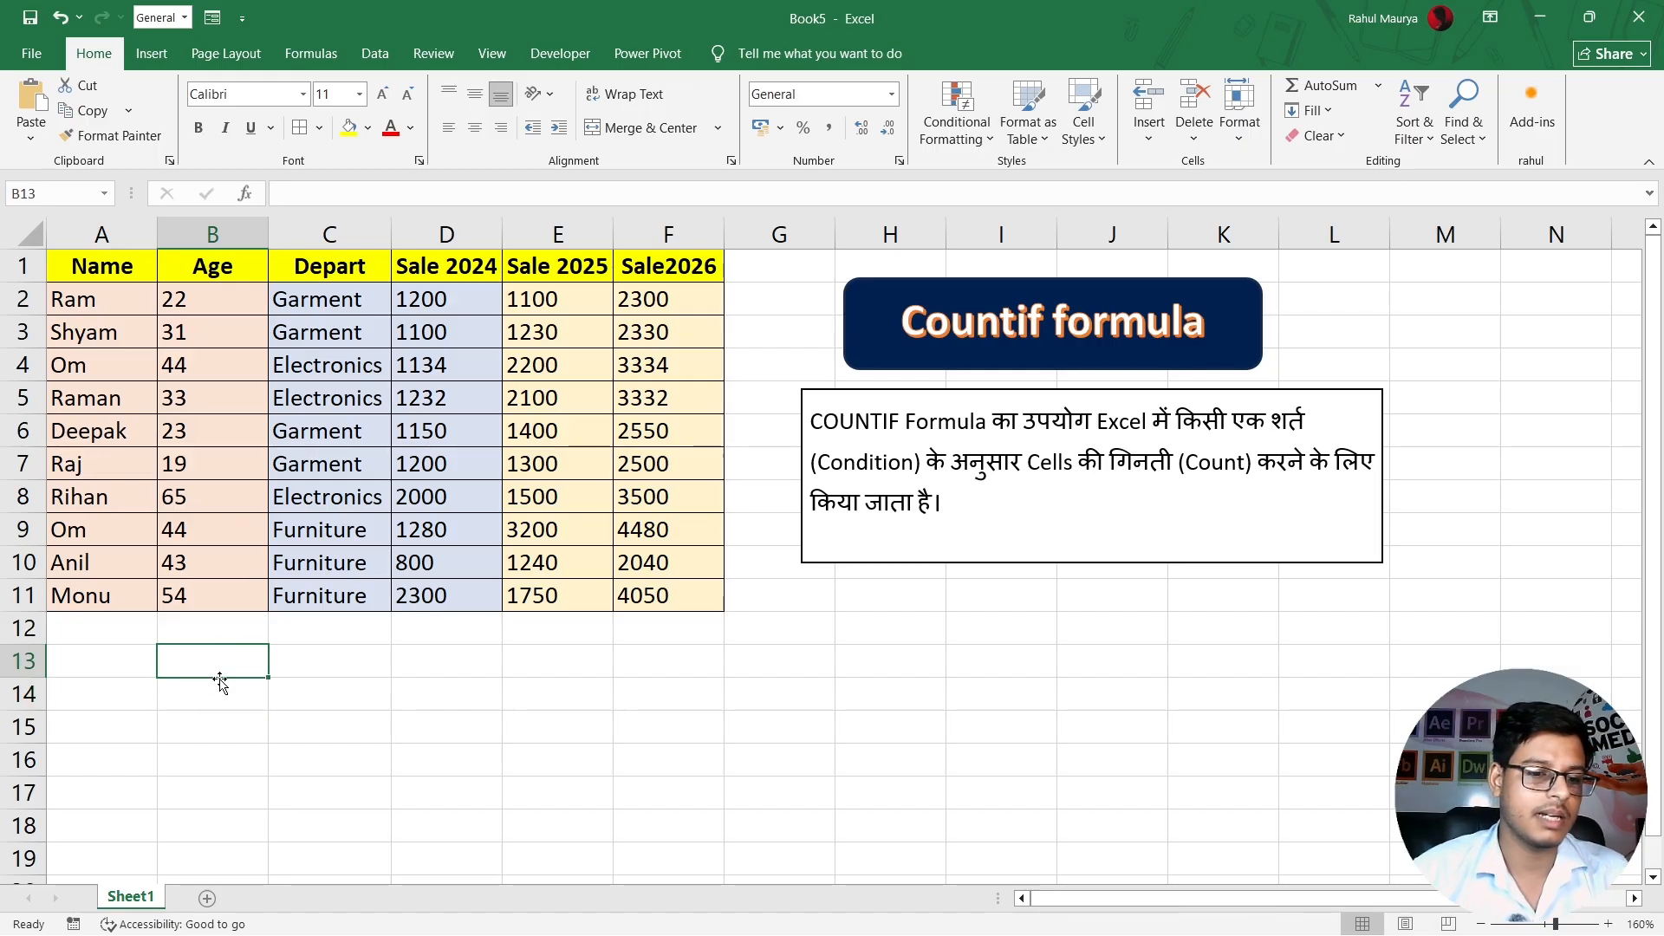
click(221, 692)
click(224, 665)
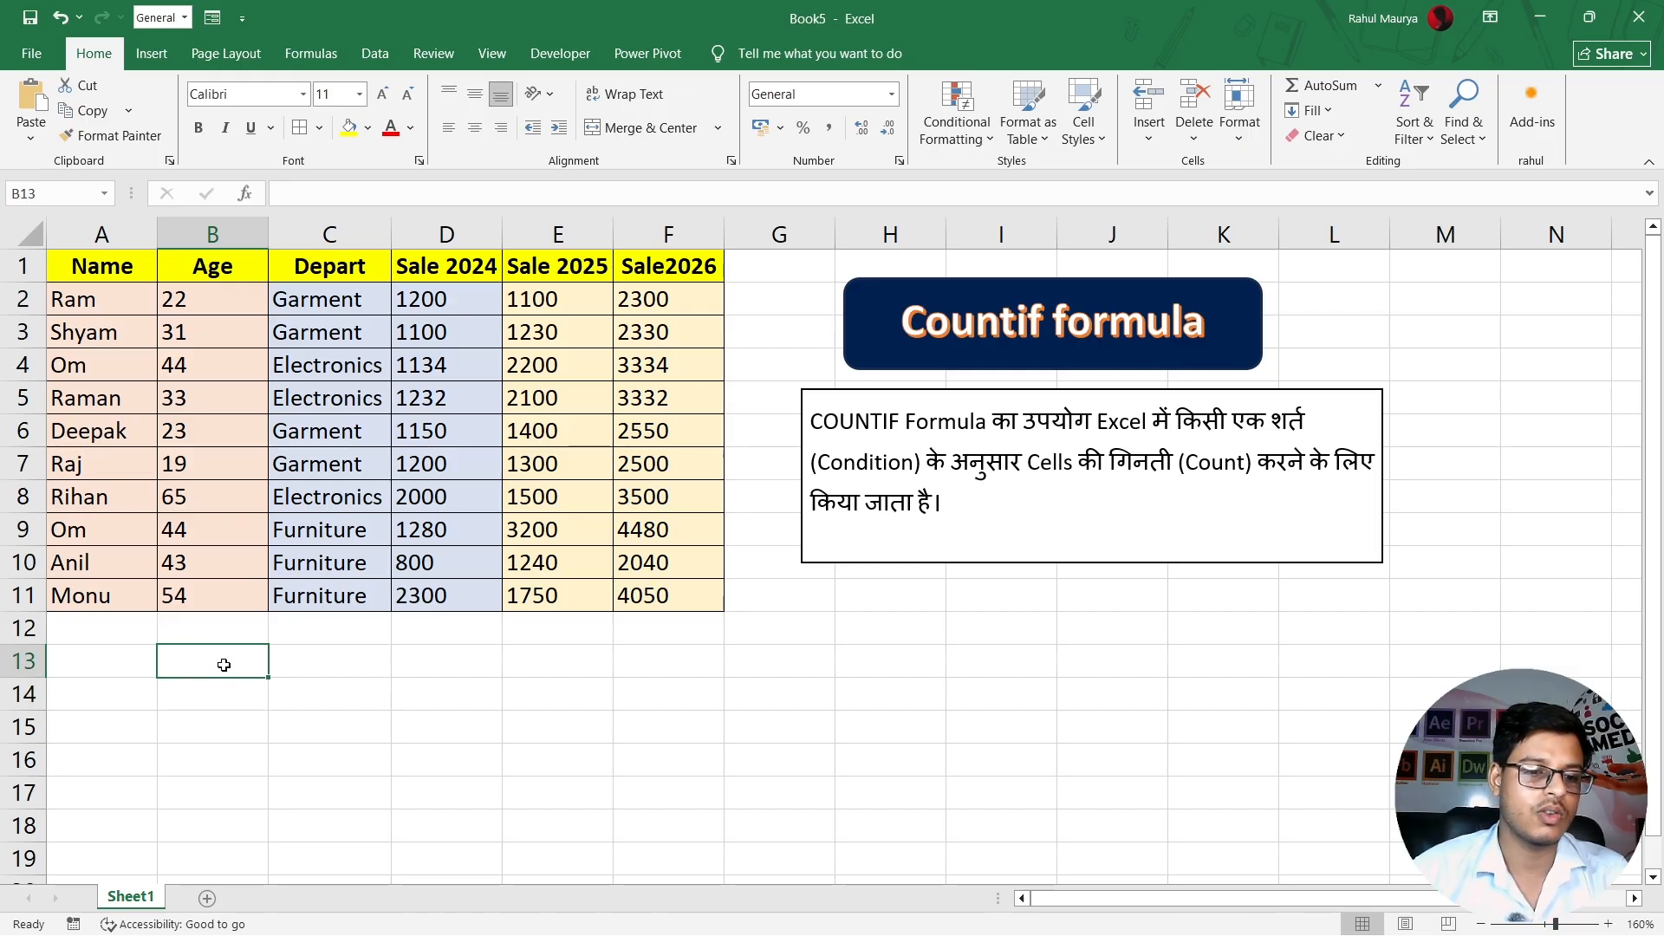
Enter a COUNTIF formula in B14 that counts the ages in B2:B11 matching the criterion ">35".
click(225, 696)
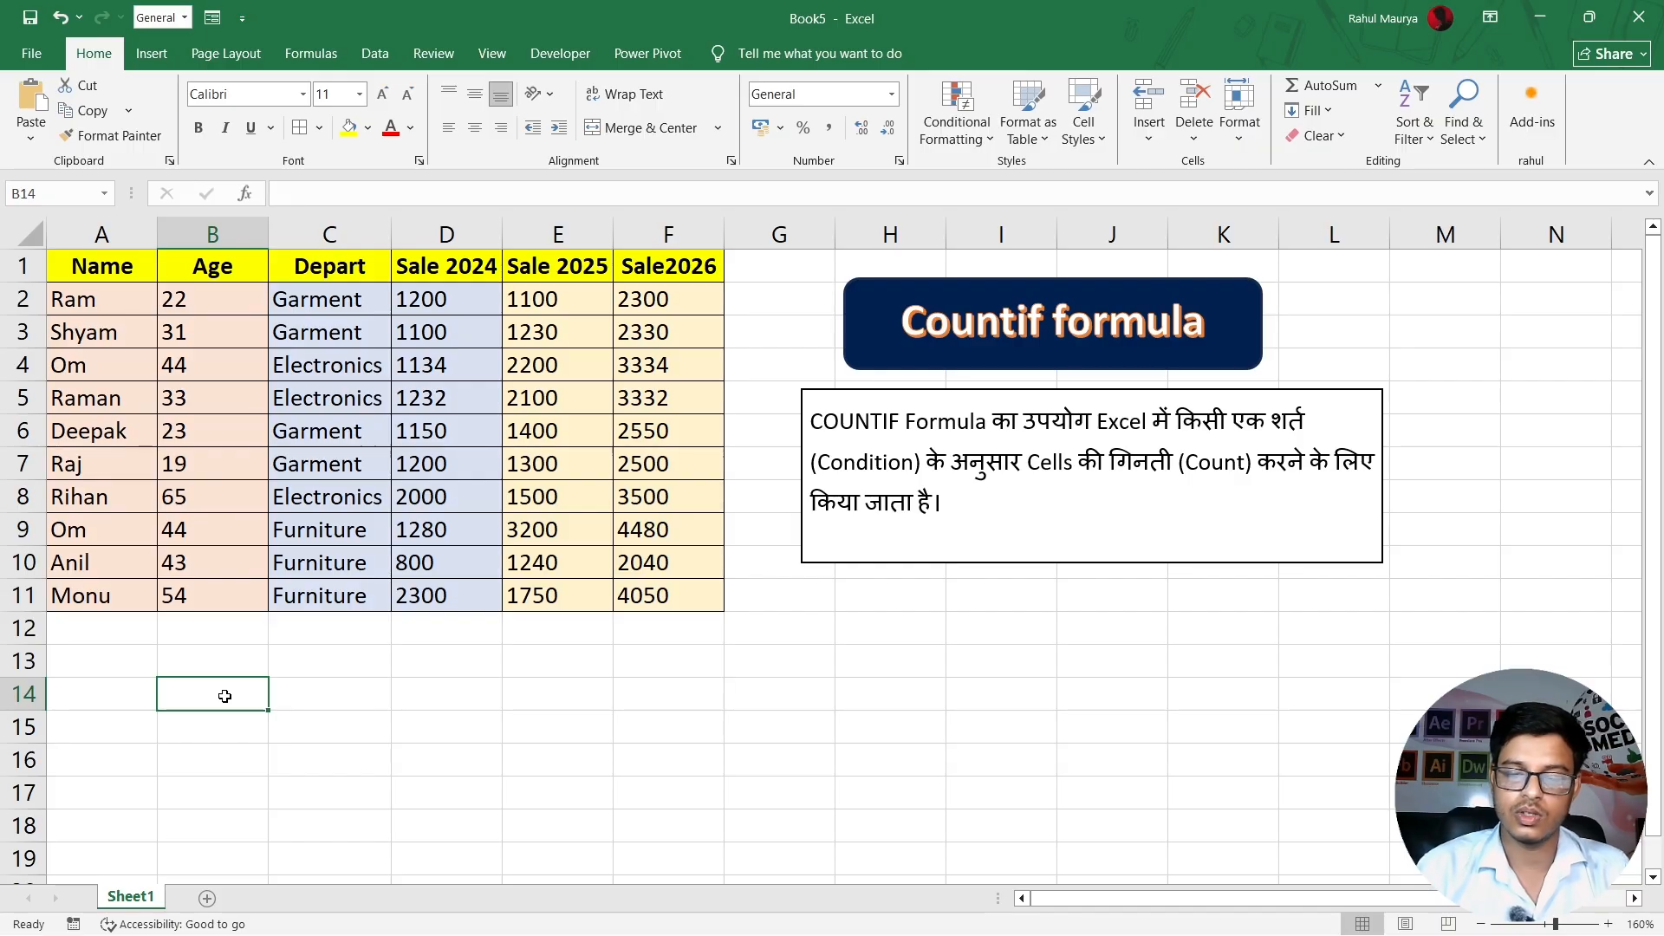
text(=coun)
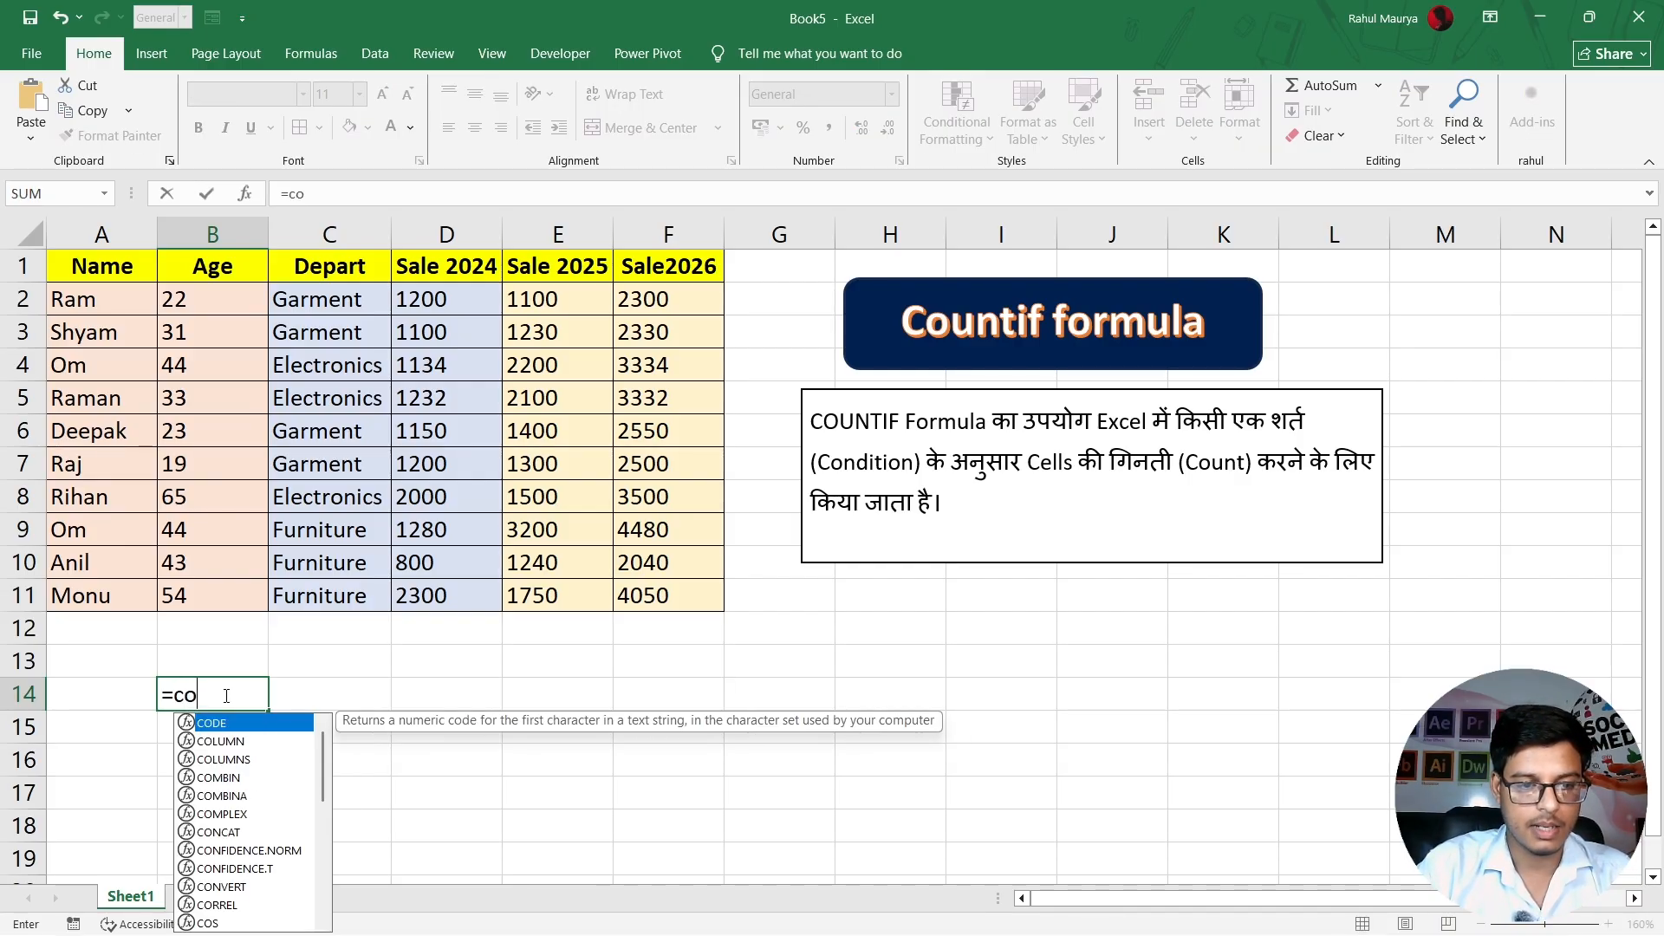
key(Down)
key(Down)
key(Down)
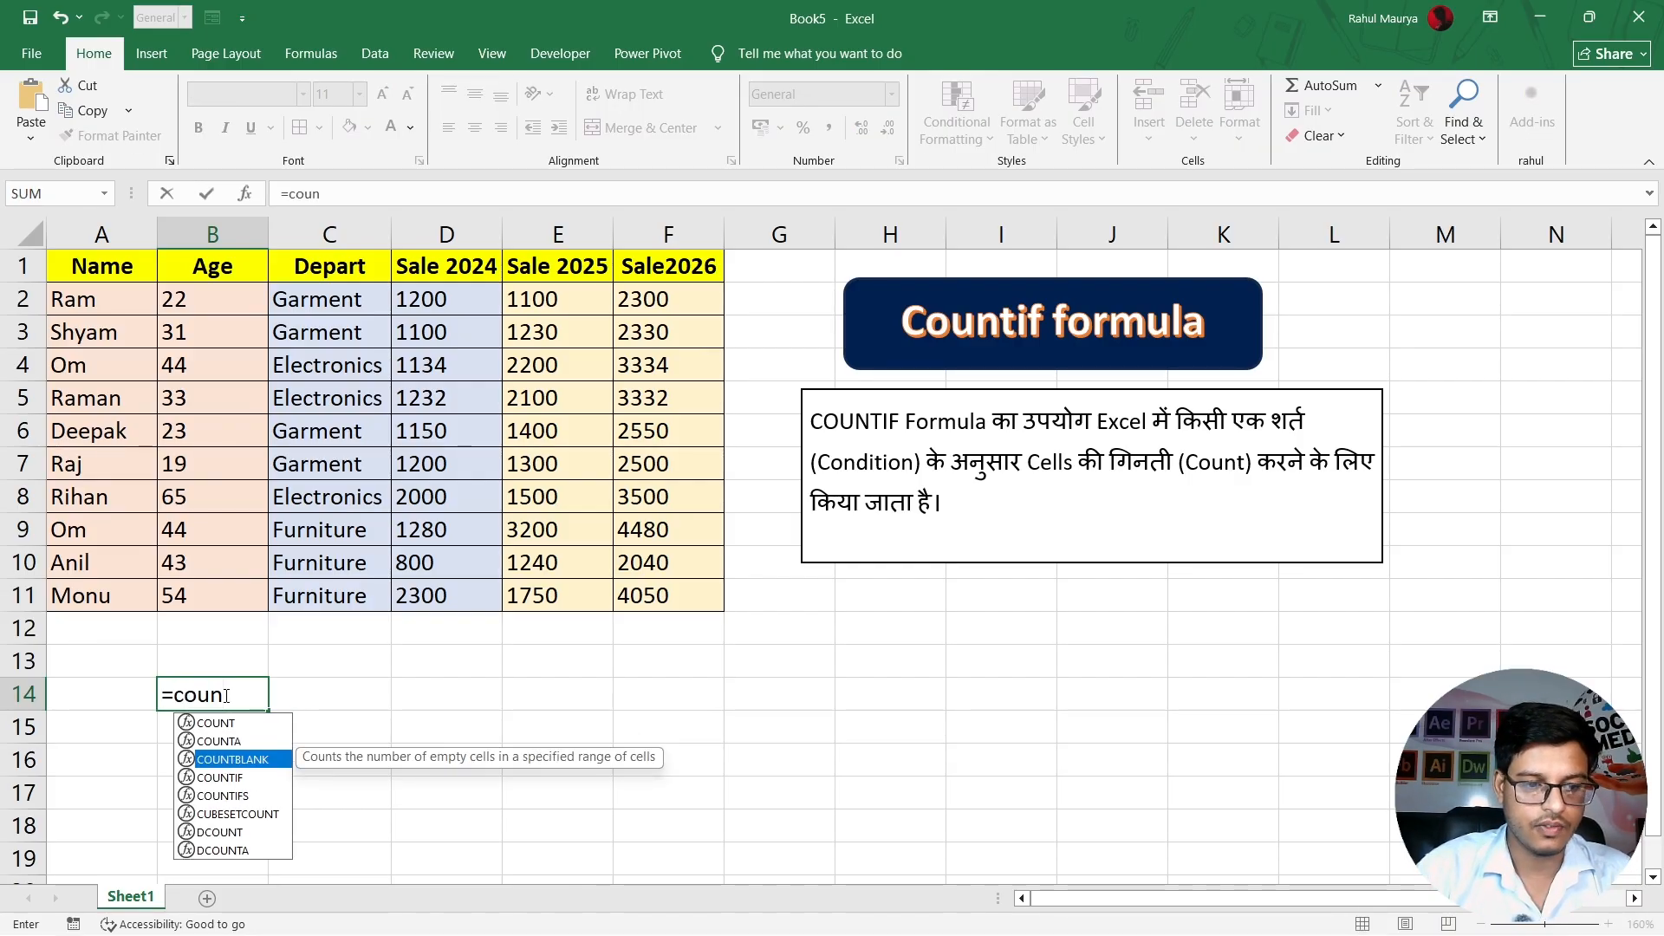
key(Tab)
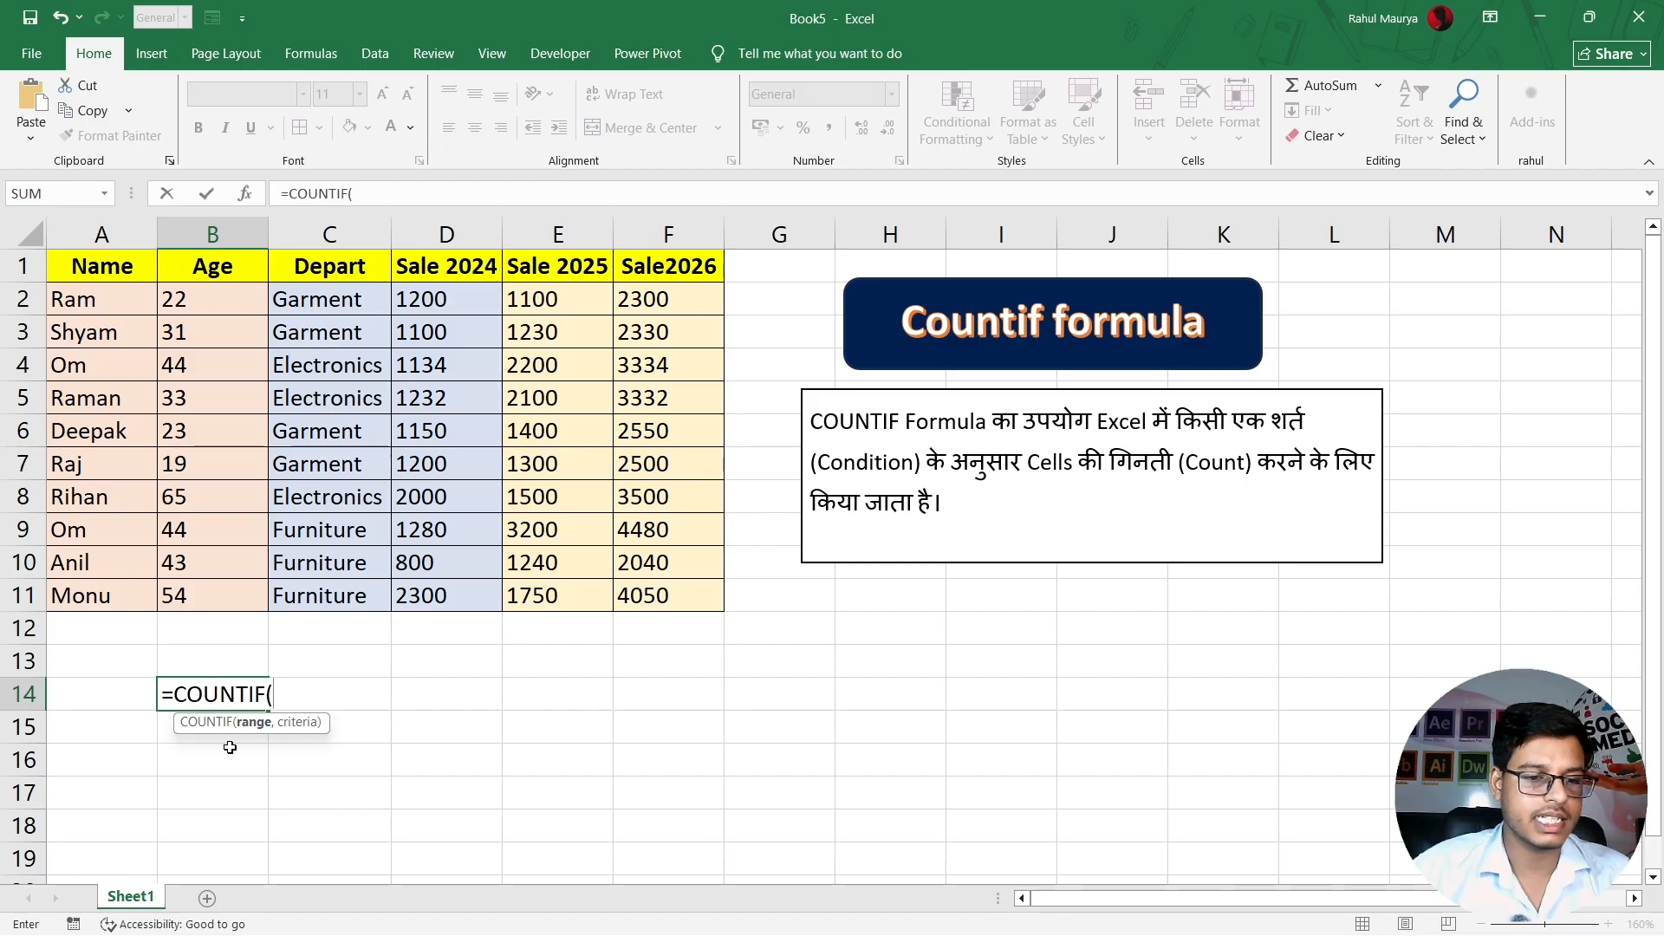
drag(303, 724, 561, 628)
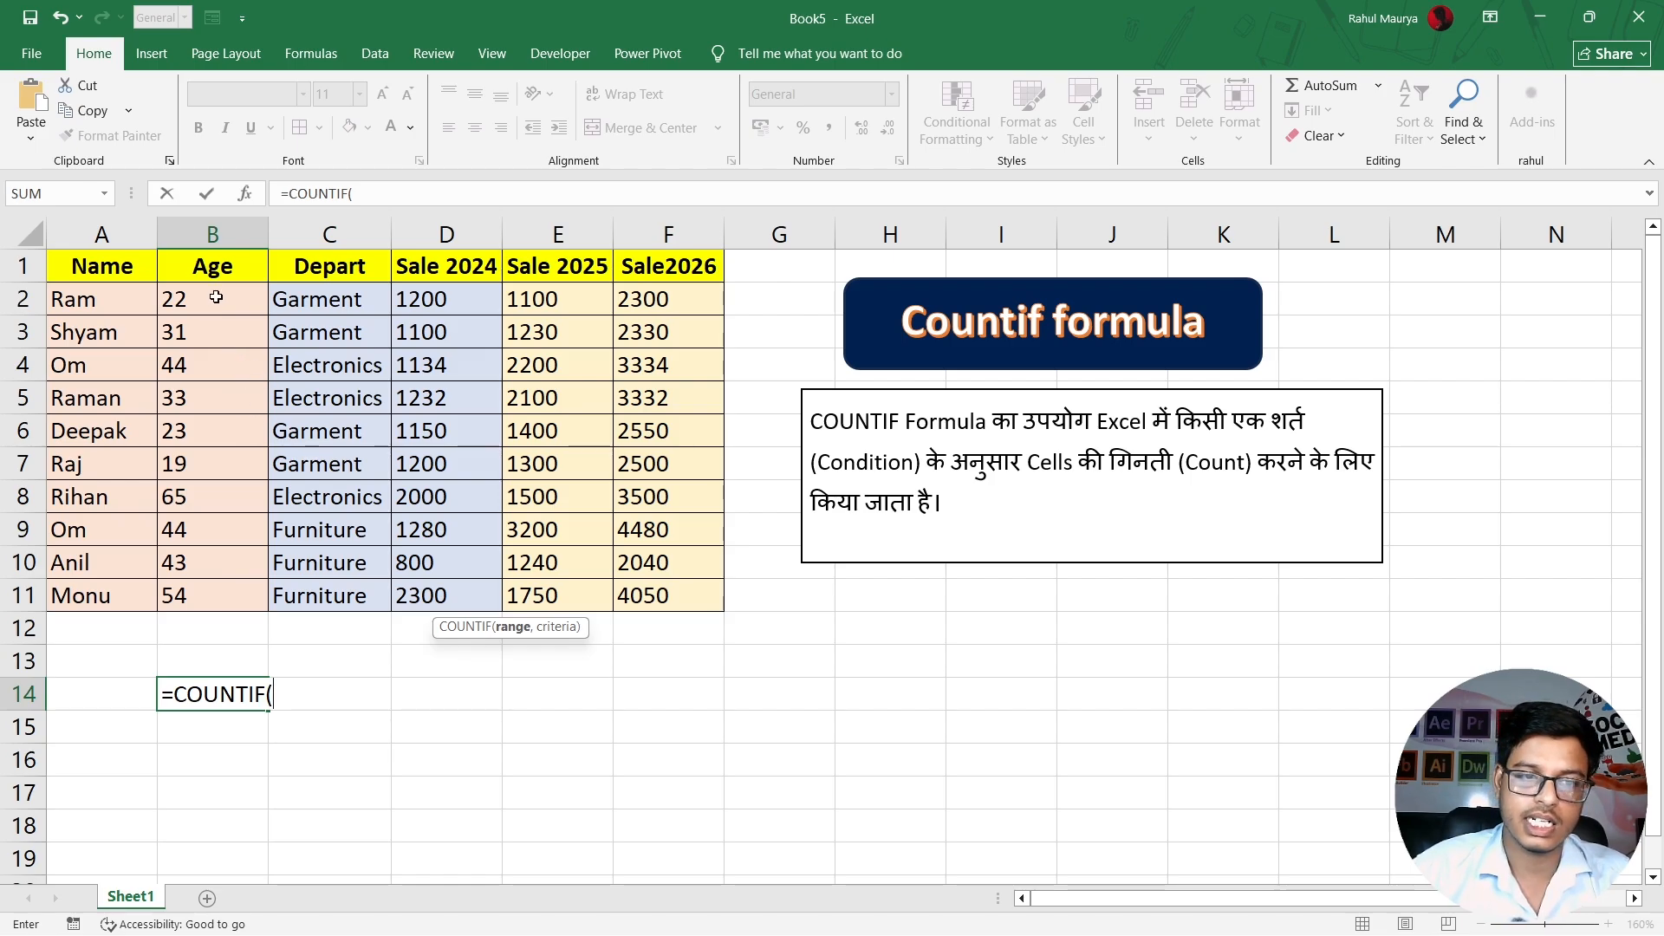
drag(216, 298, 209, 592)
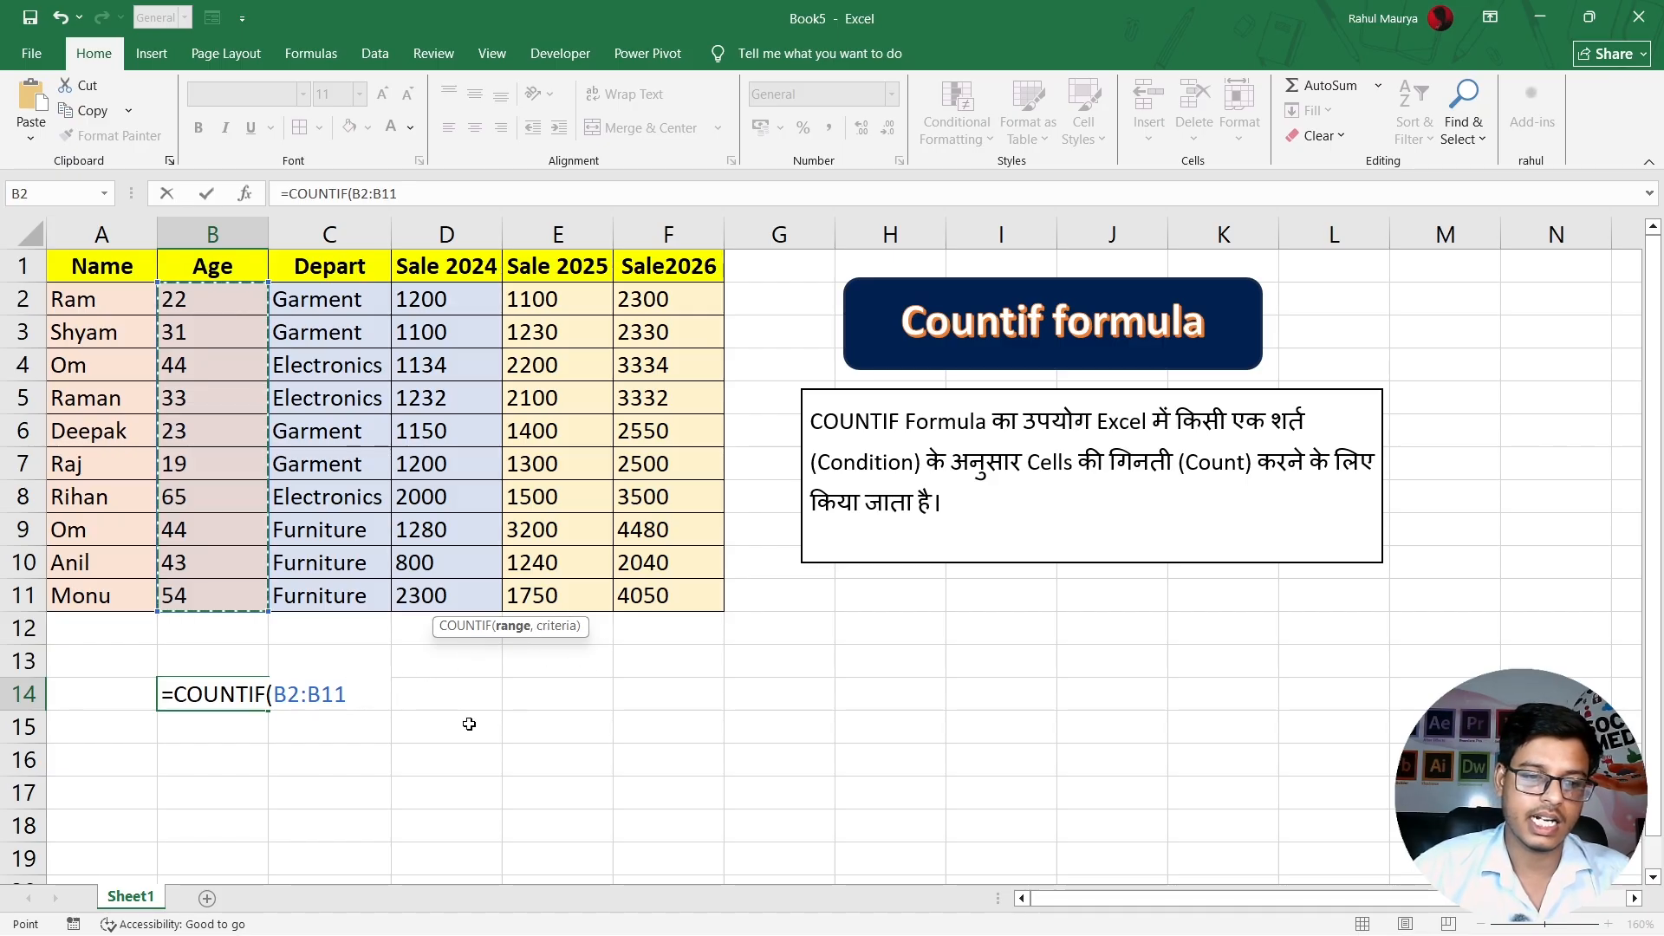
text(,)
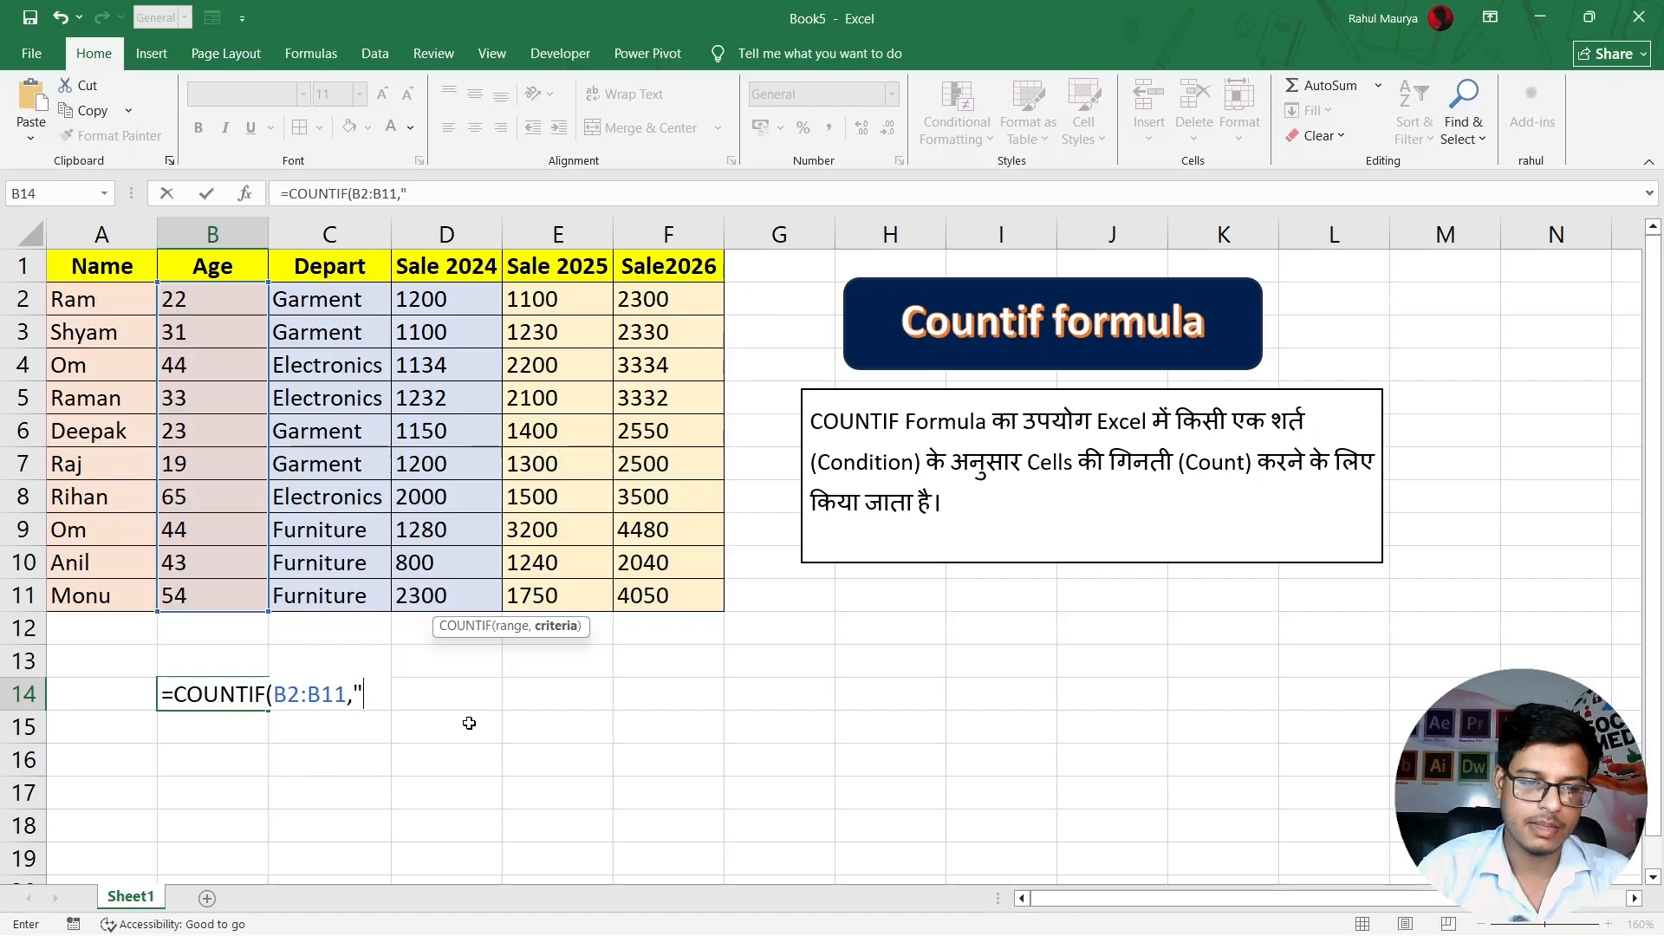
text(>35")
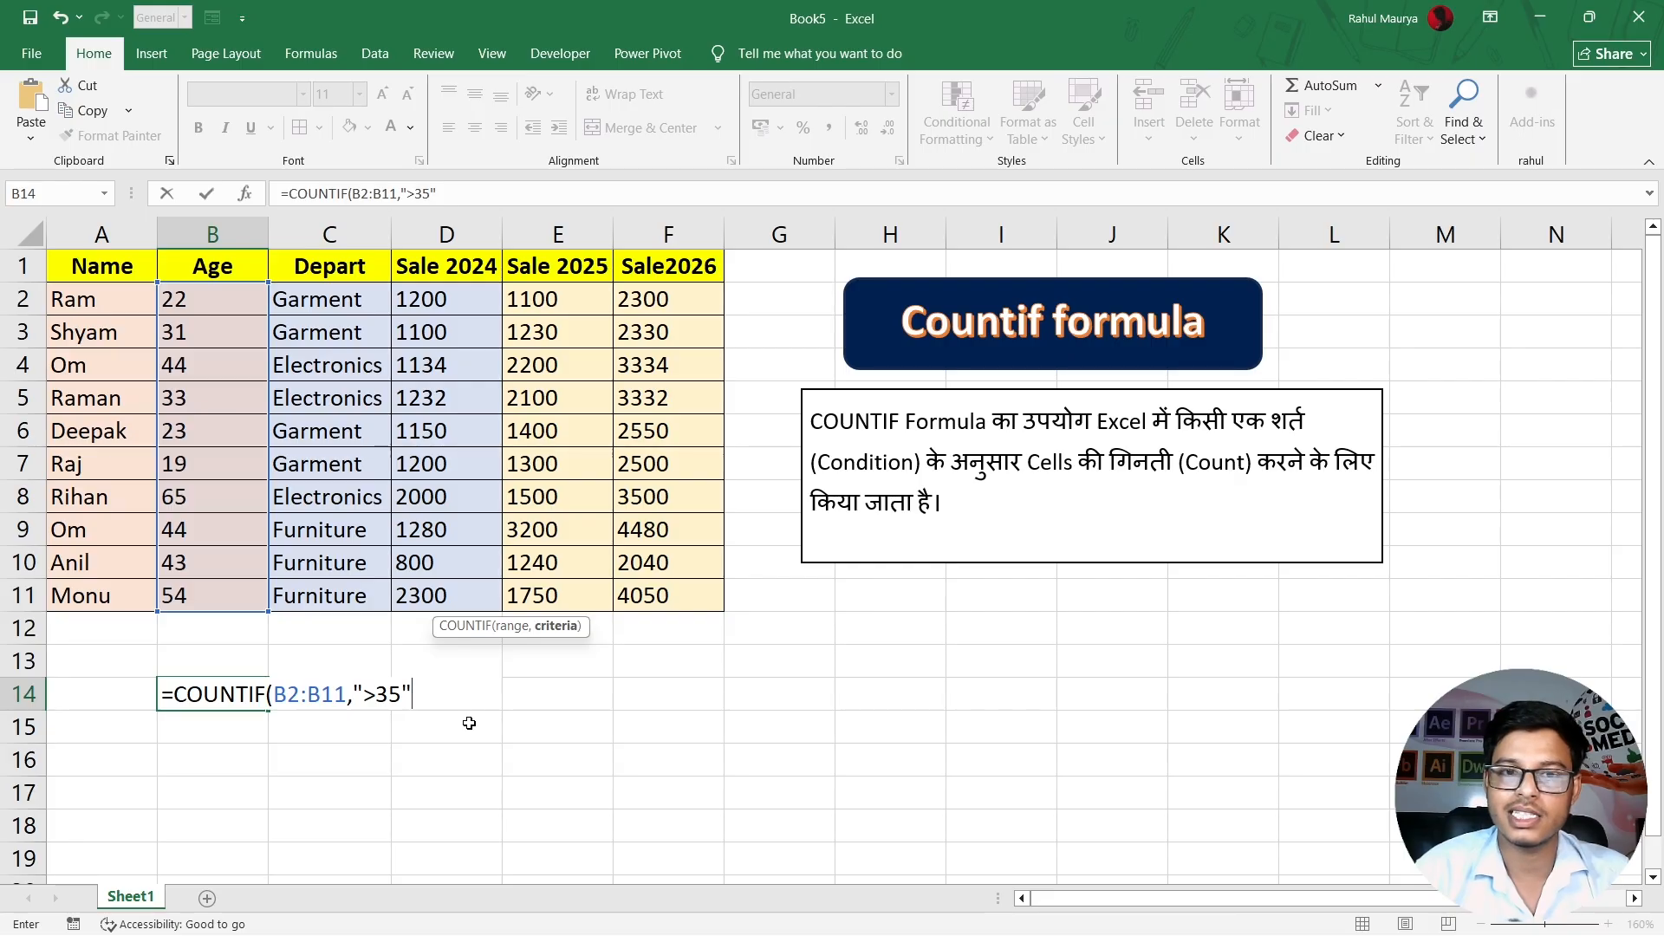
key(Return)
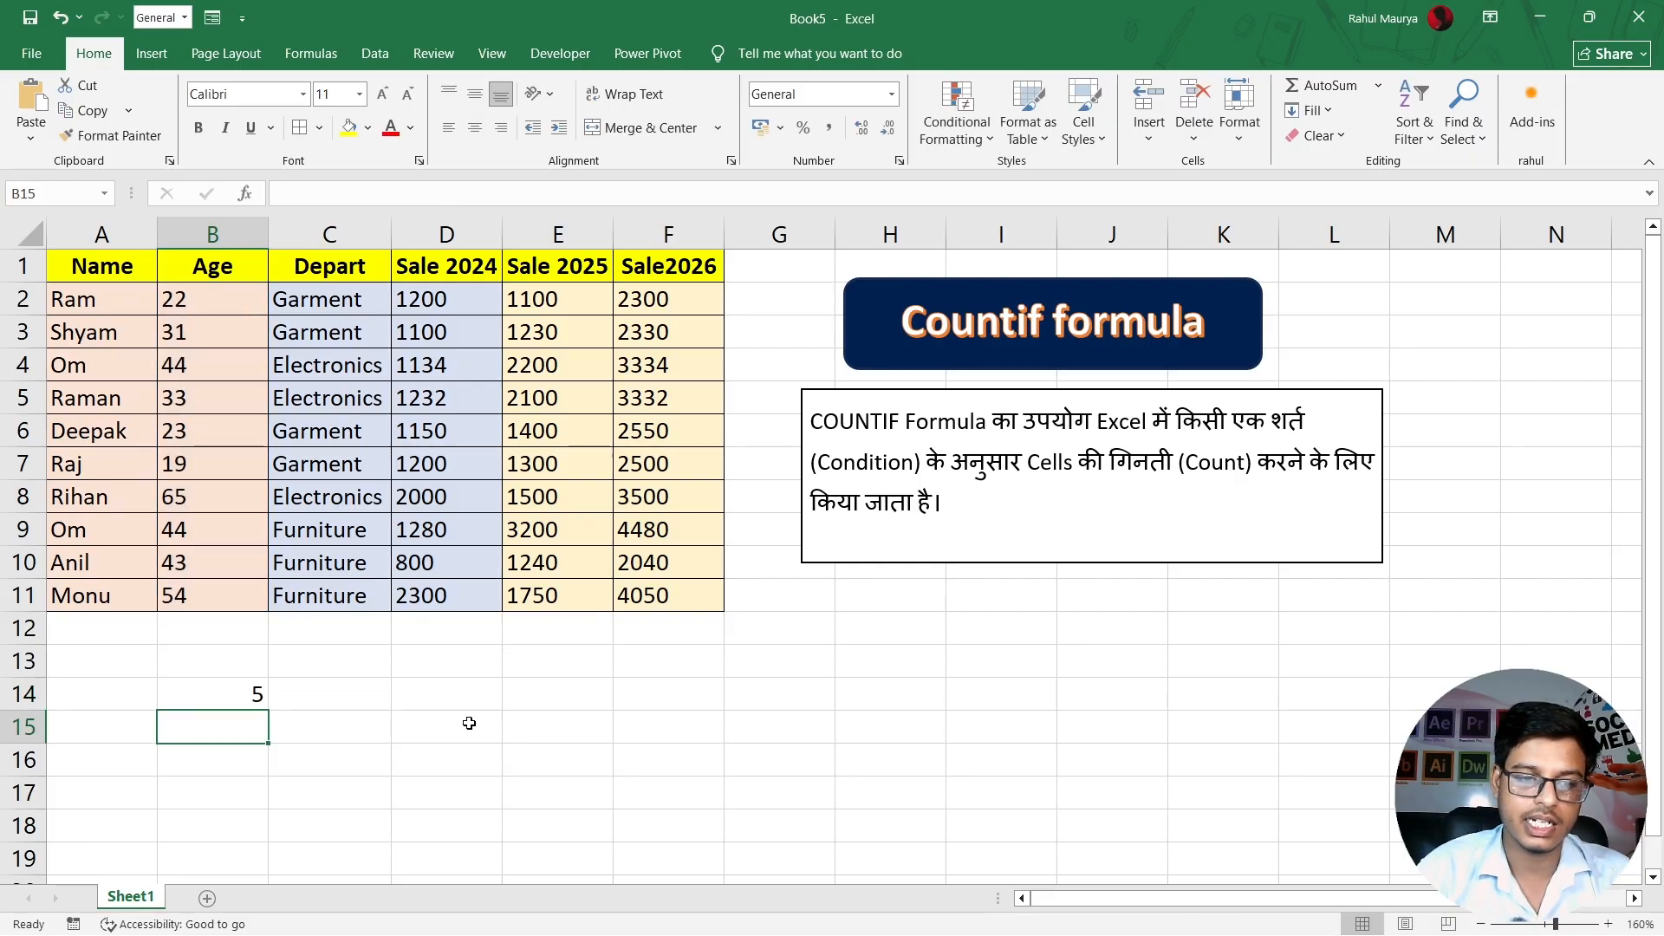
Change the criterion of the COUNTIF formula in B14 to ">30".
click(196, 700)
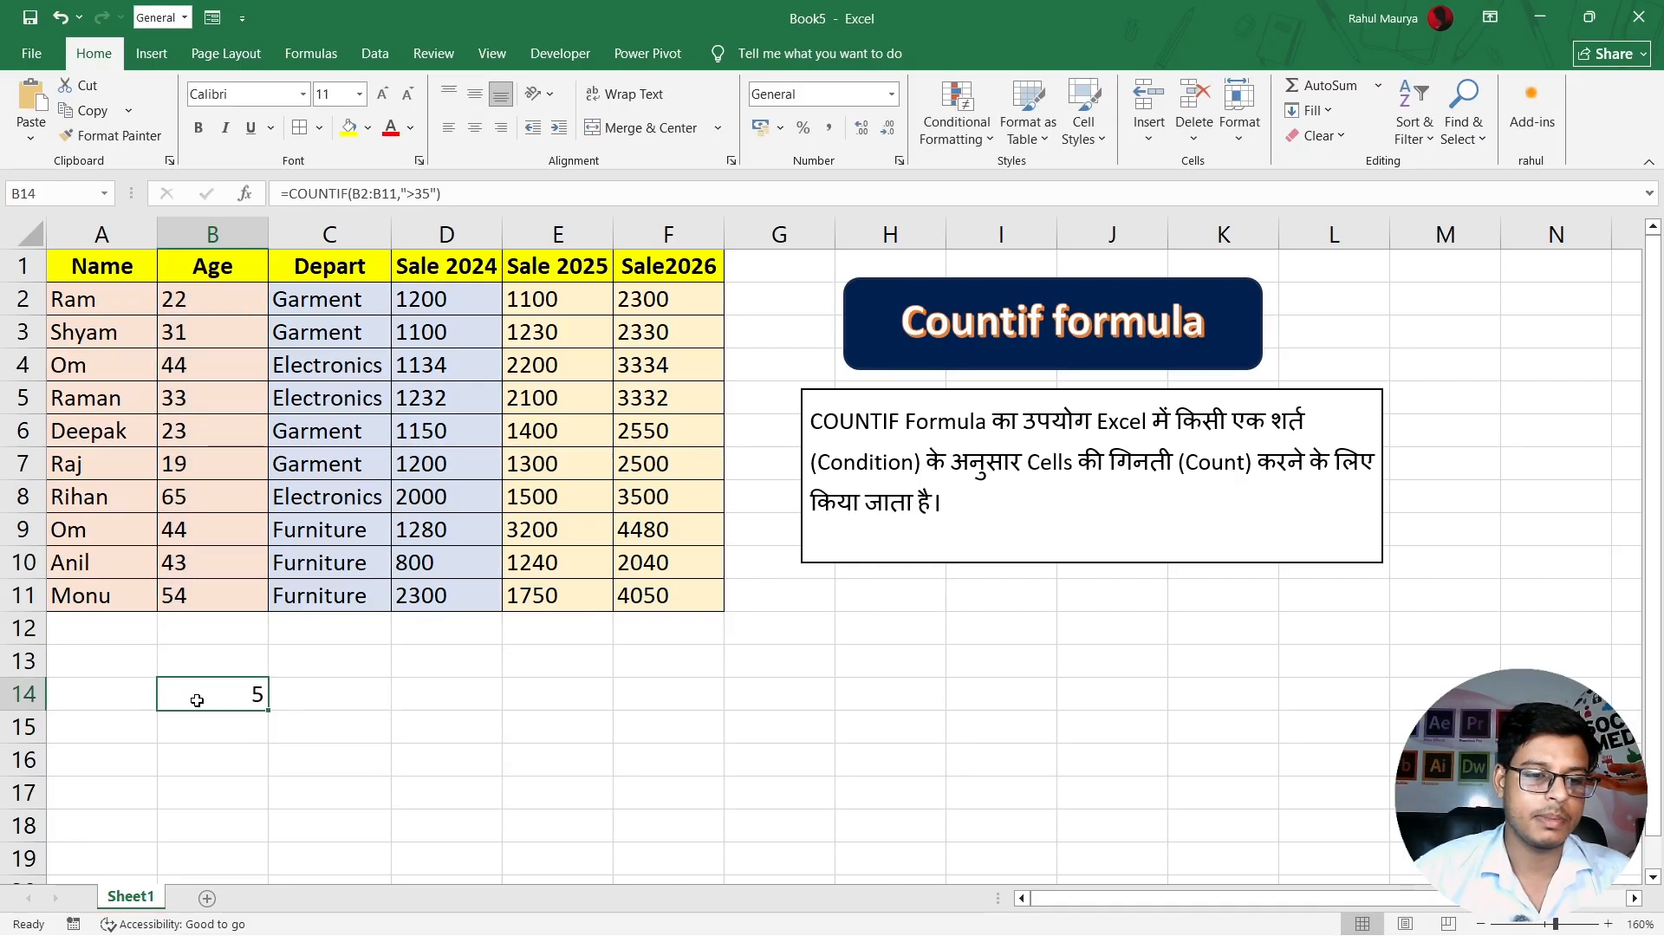
click(431, 193)
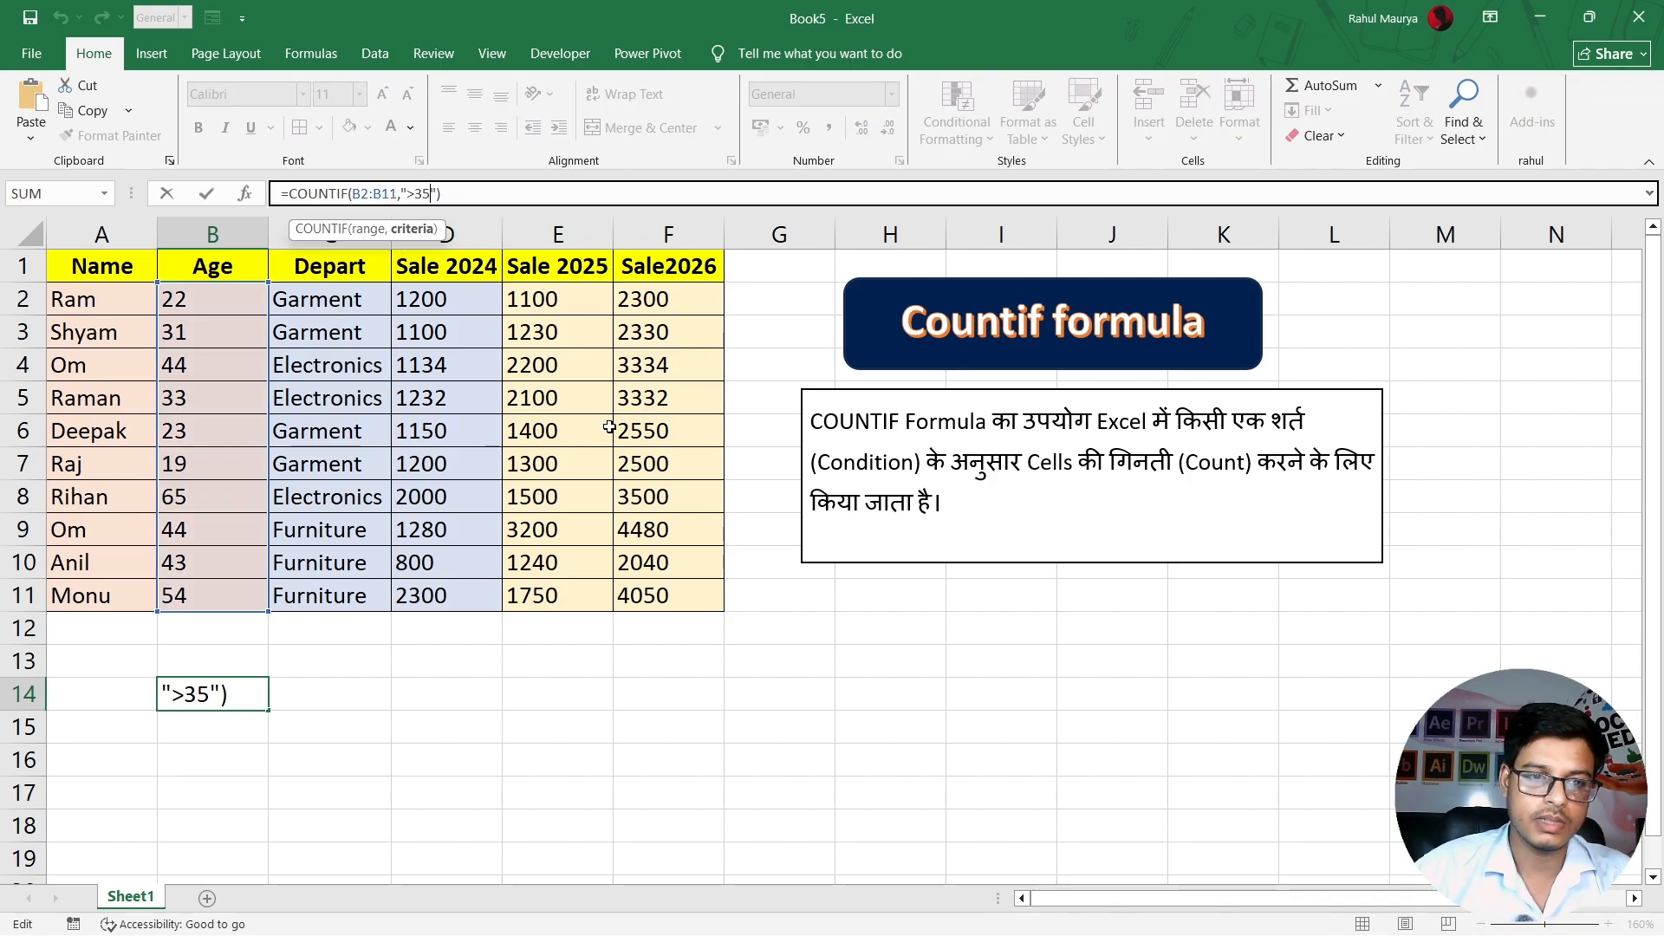
key(BackSpace)
text(0)
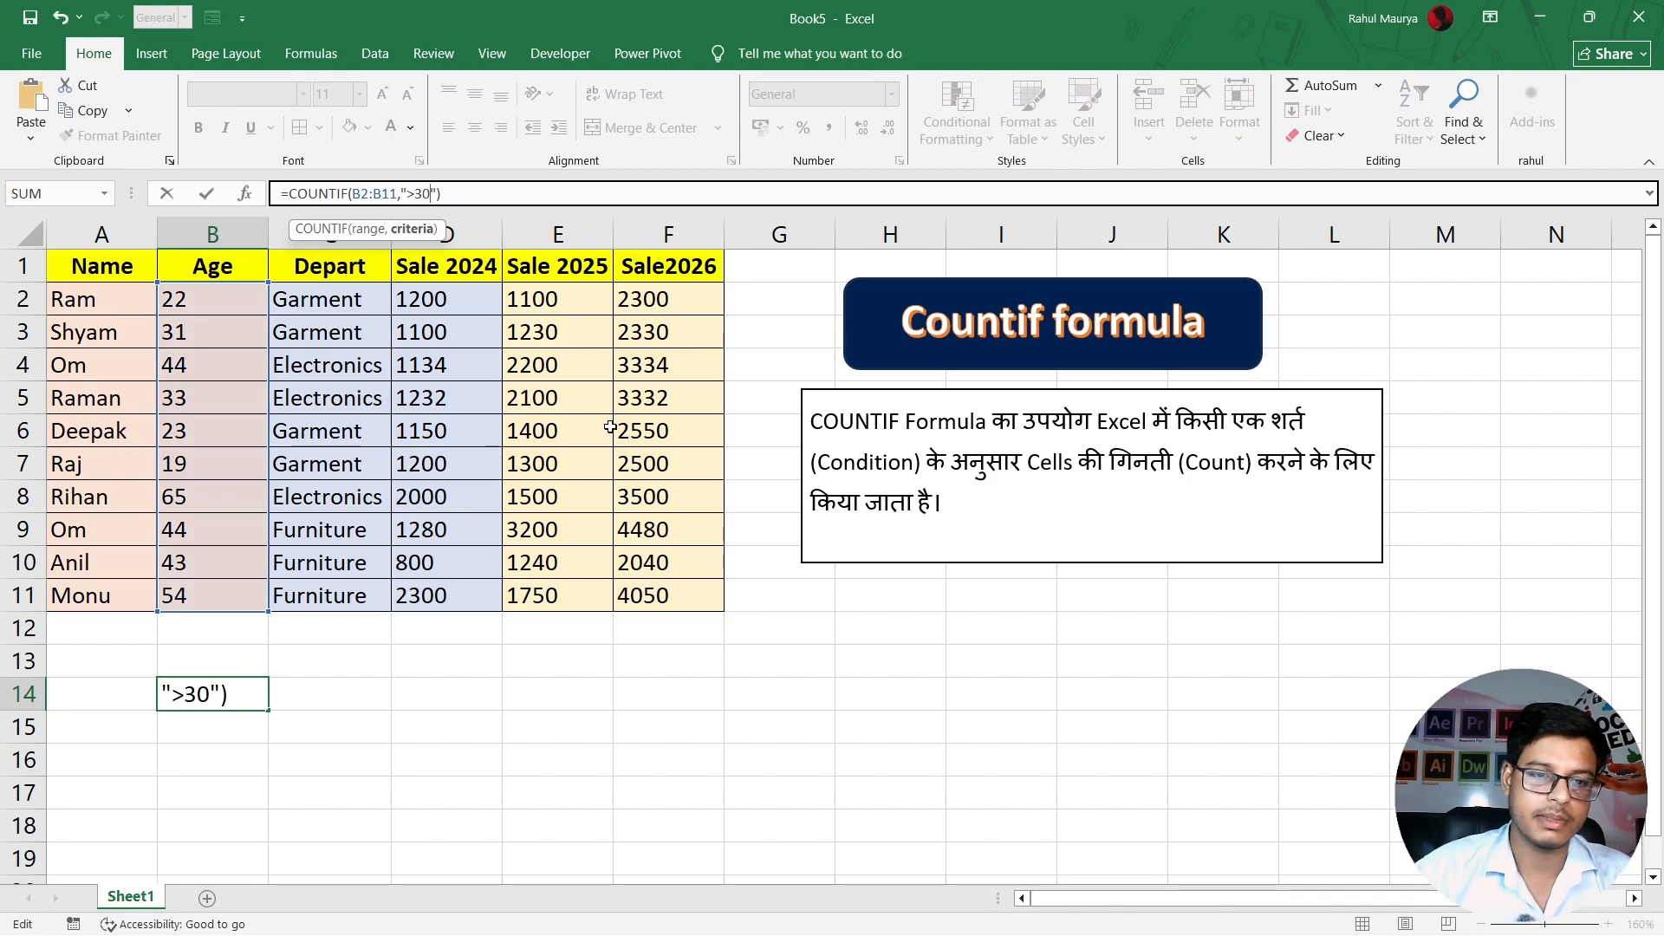
click(474, 192)
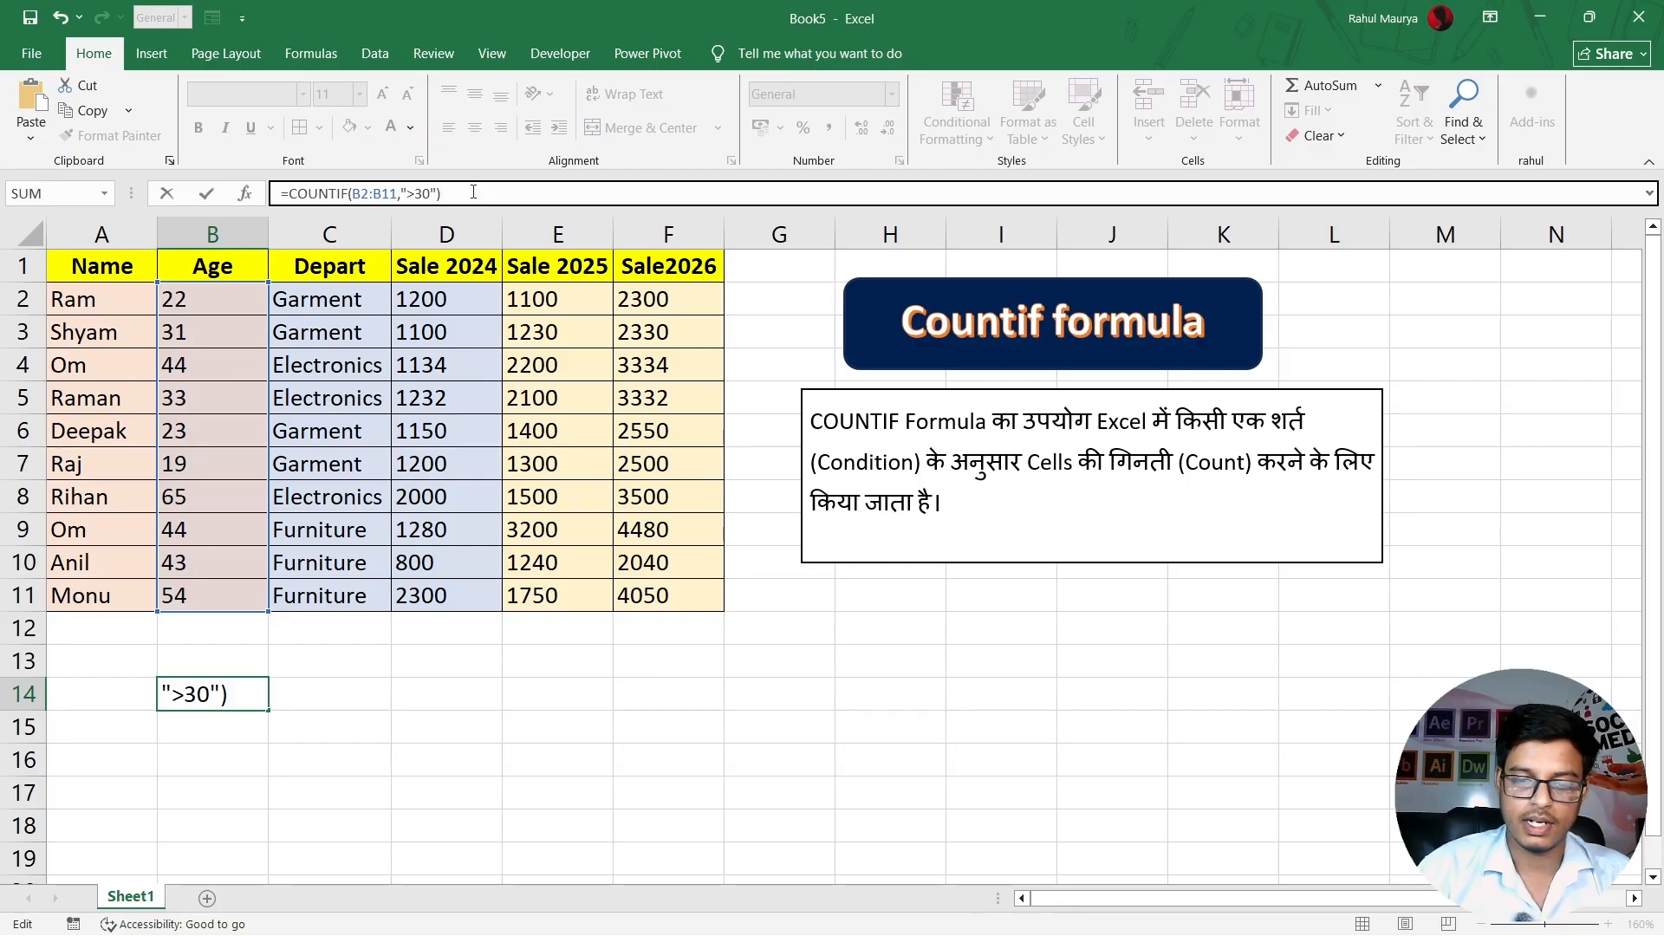
key(Return)
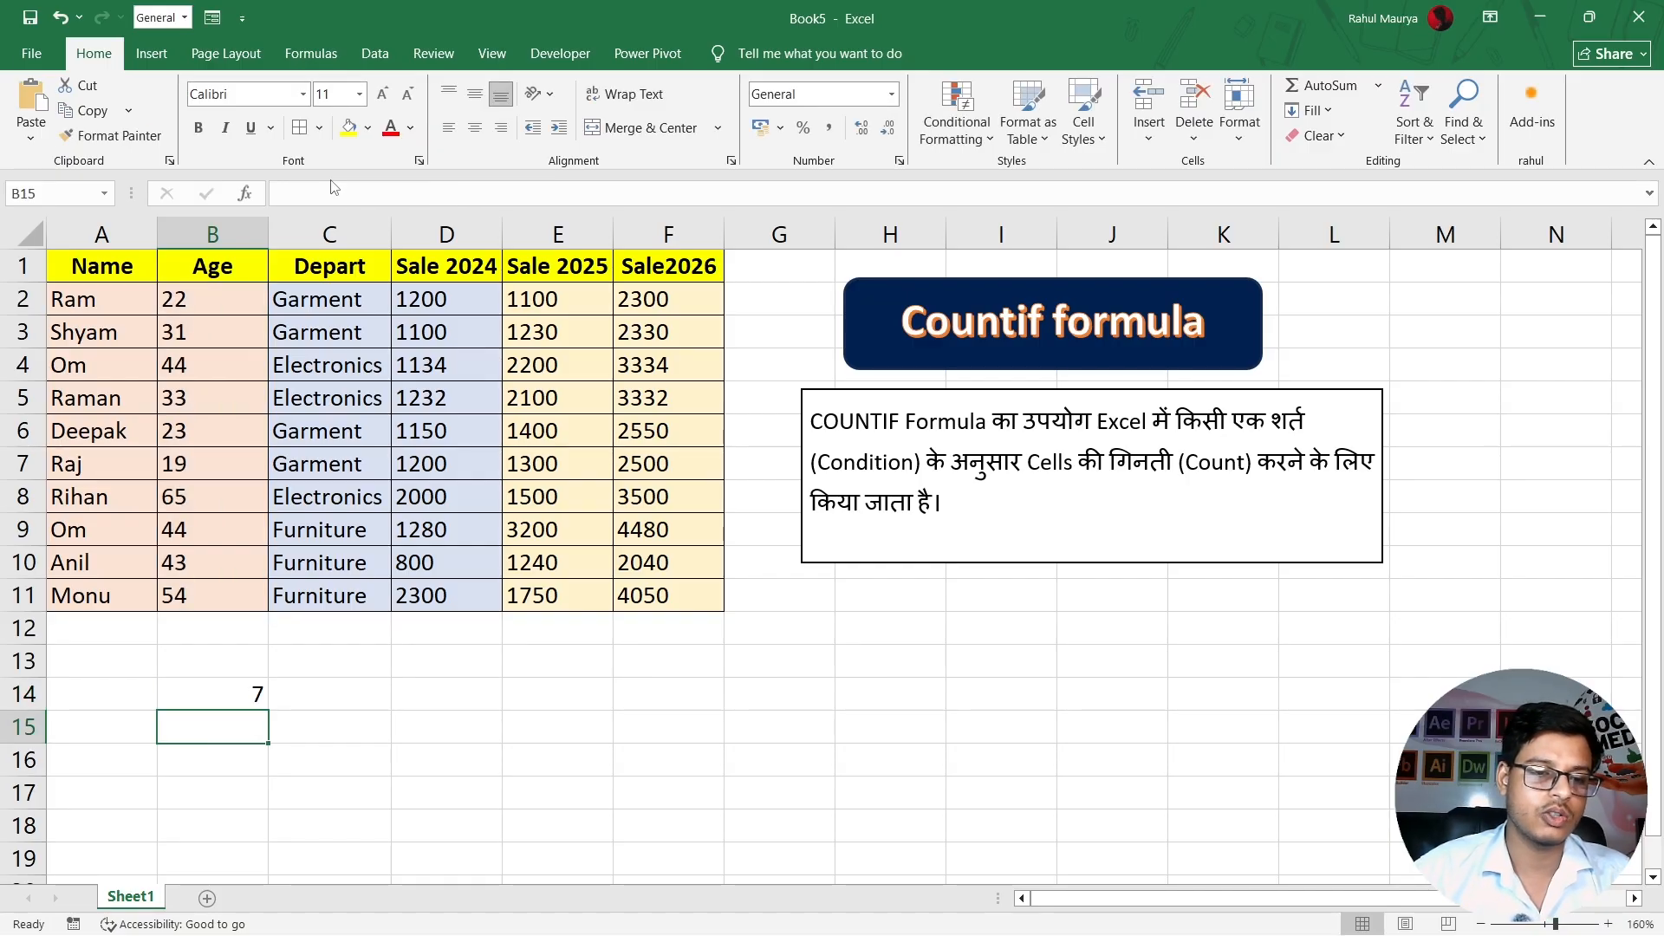
click(182, 688)
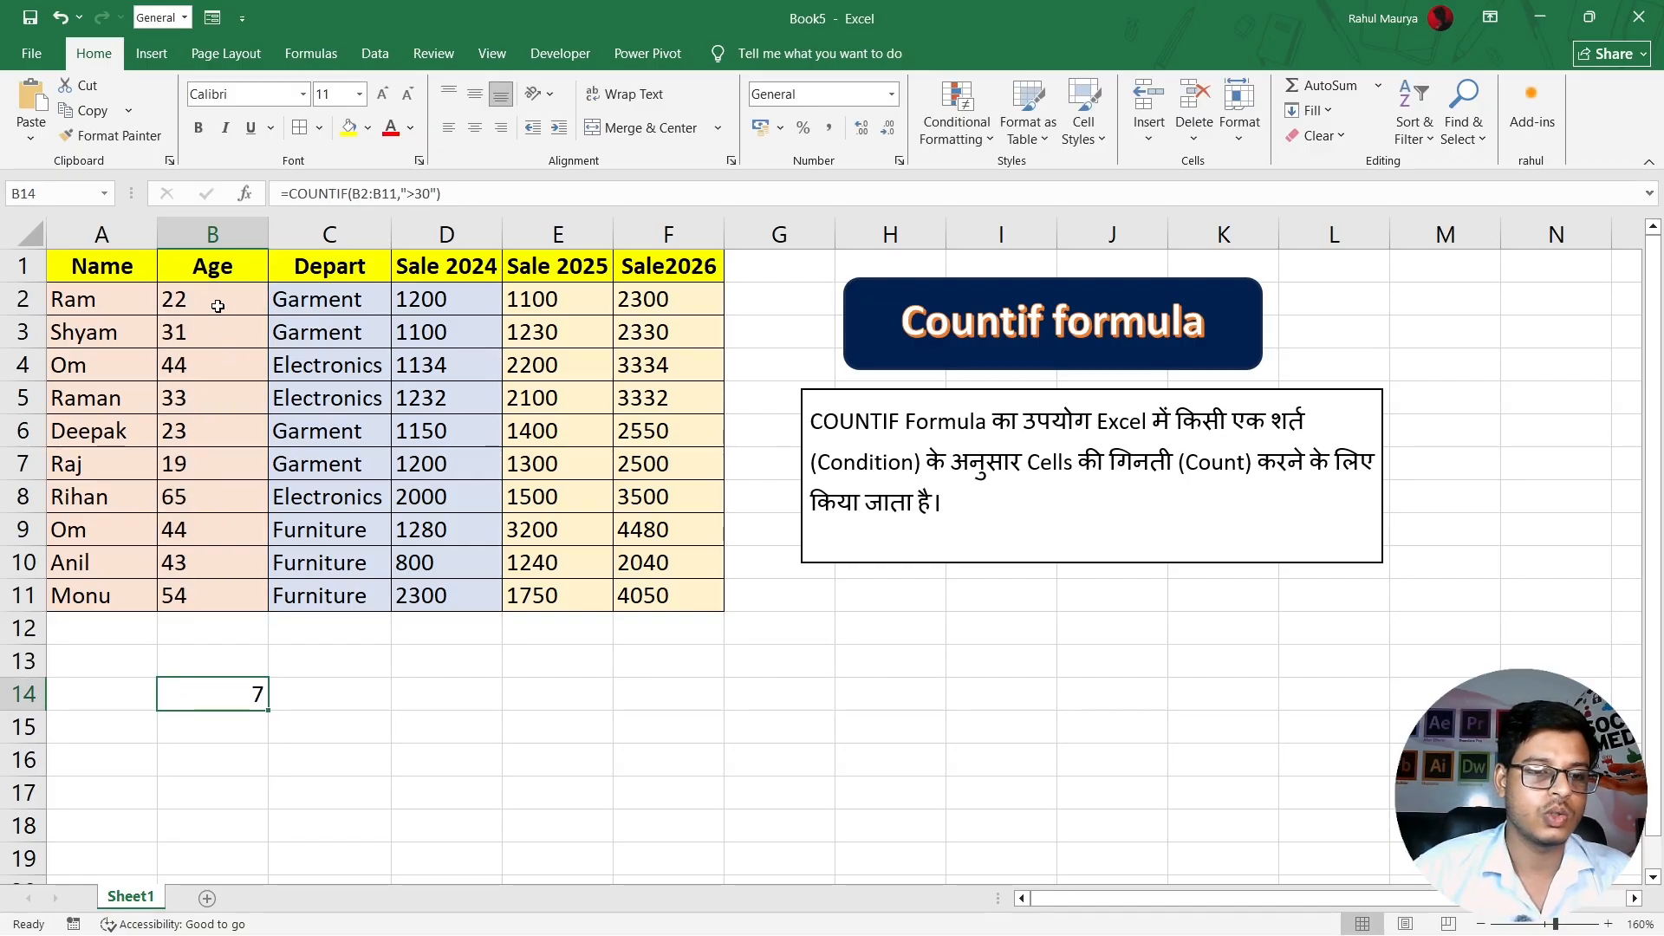
Enter a COUNTIF formula in C14 that counts the cells in C2:C11 matching "Garment".
click(324, 684)
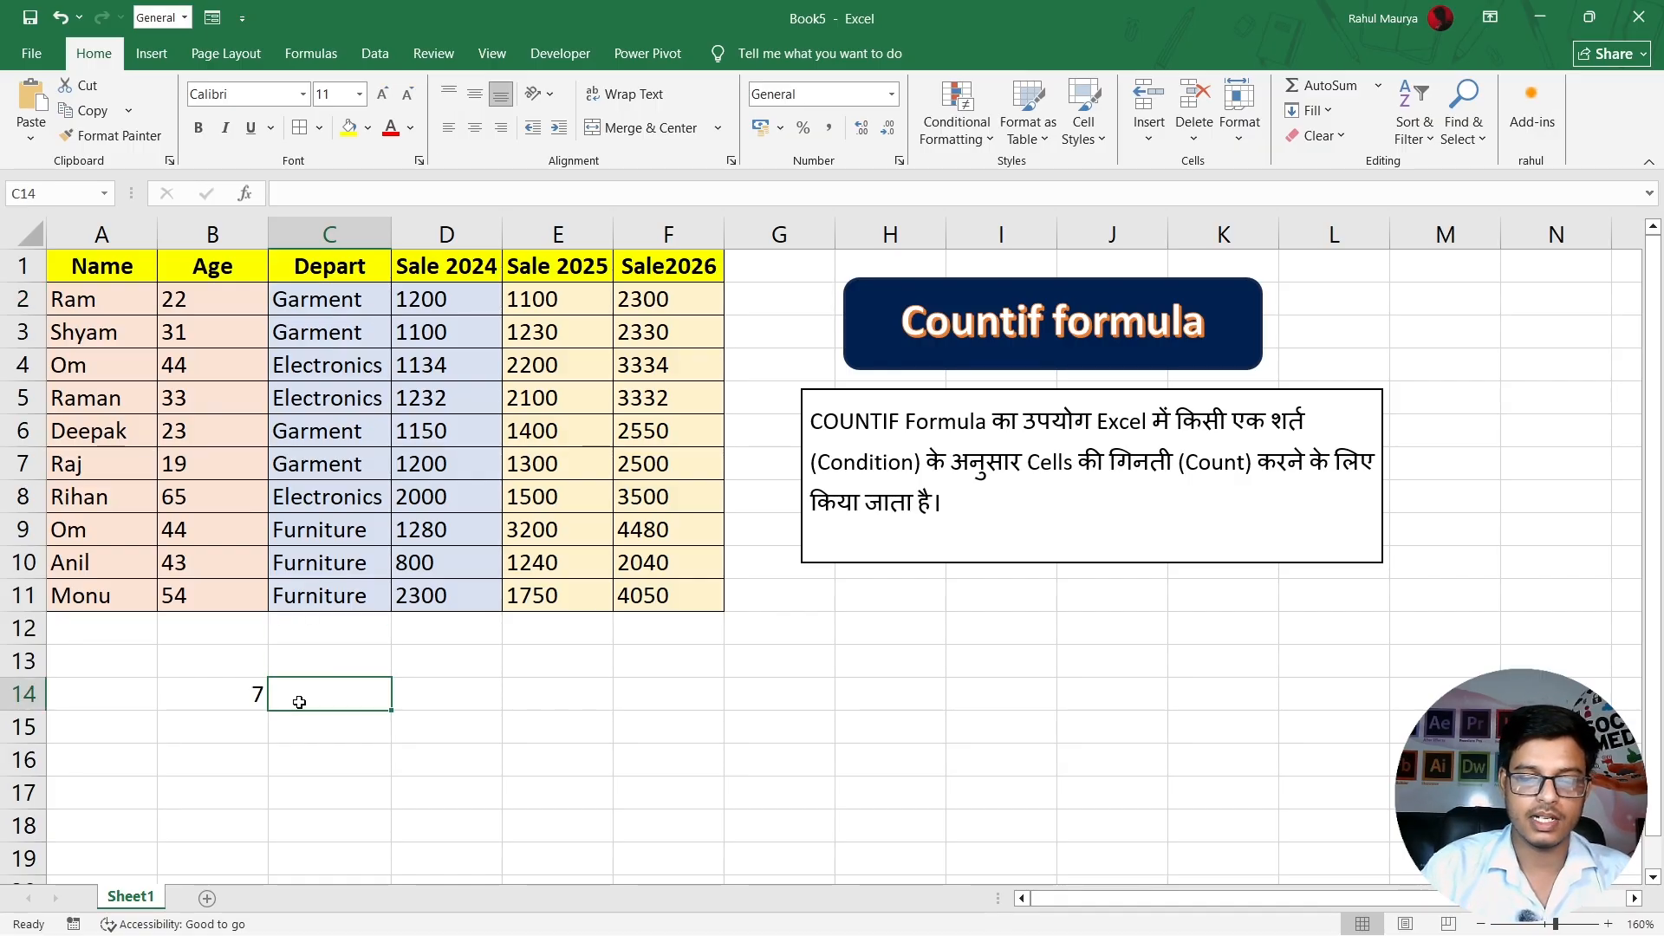
text(=coun)
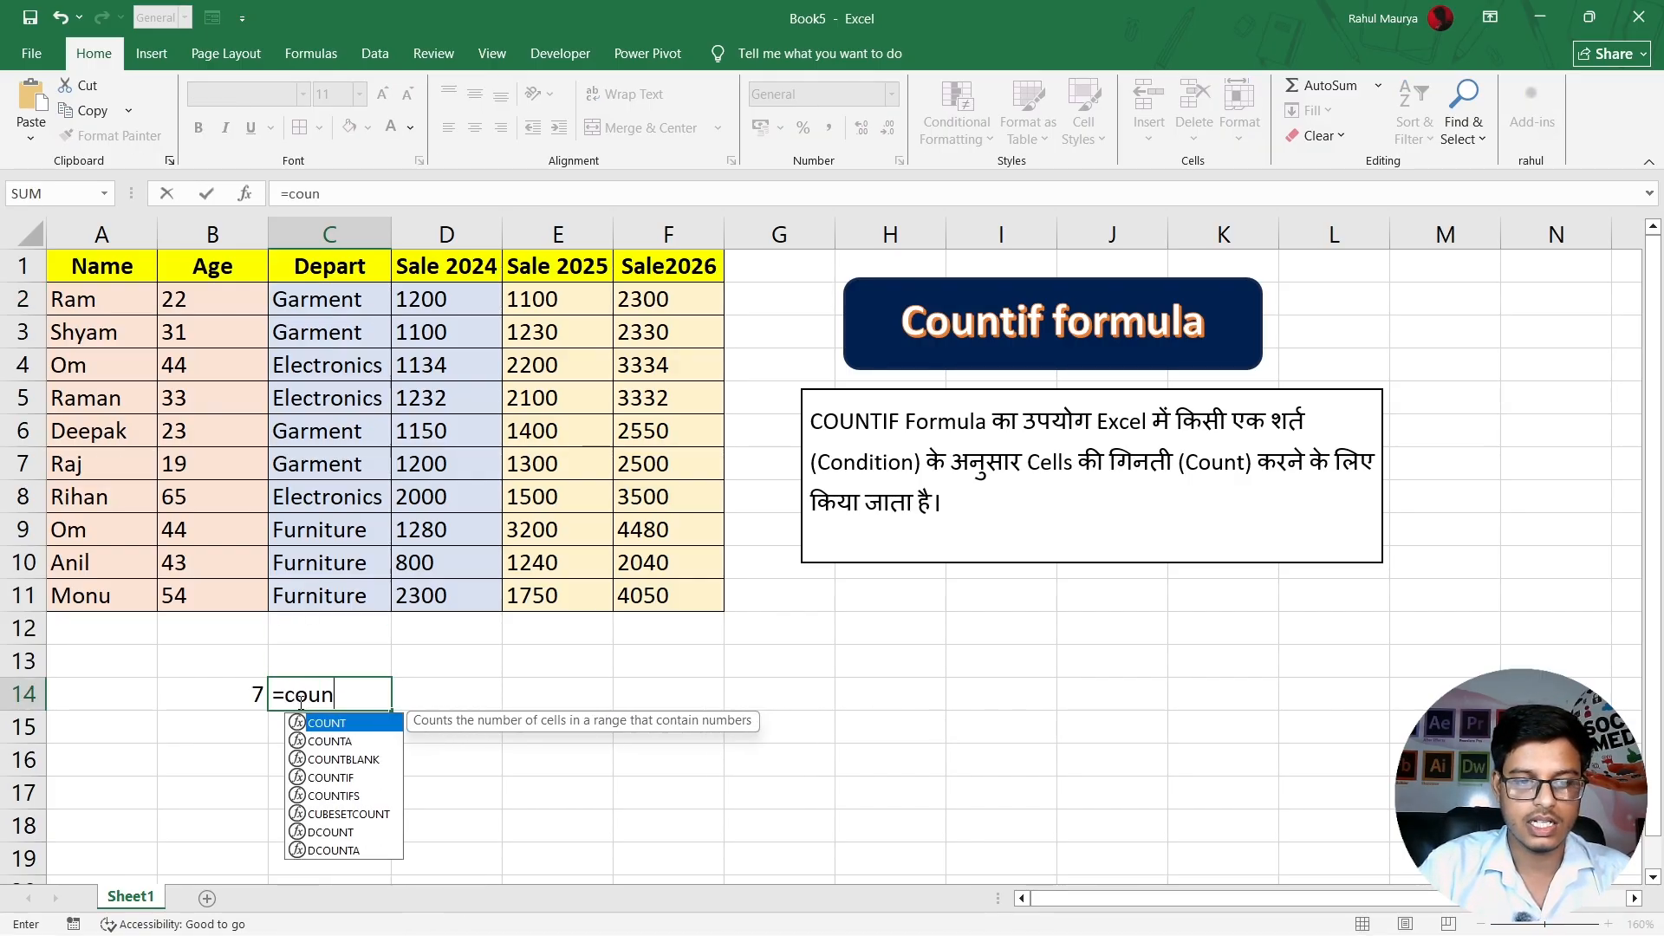
key(Down)
key(Down)
key(Down)
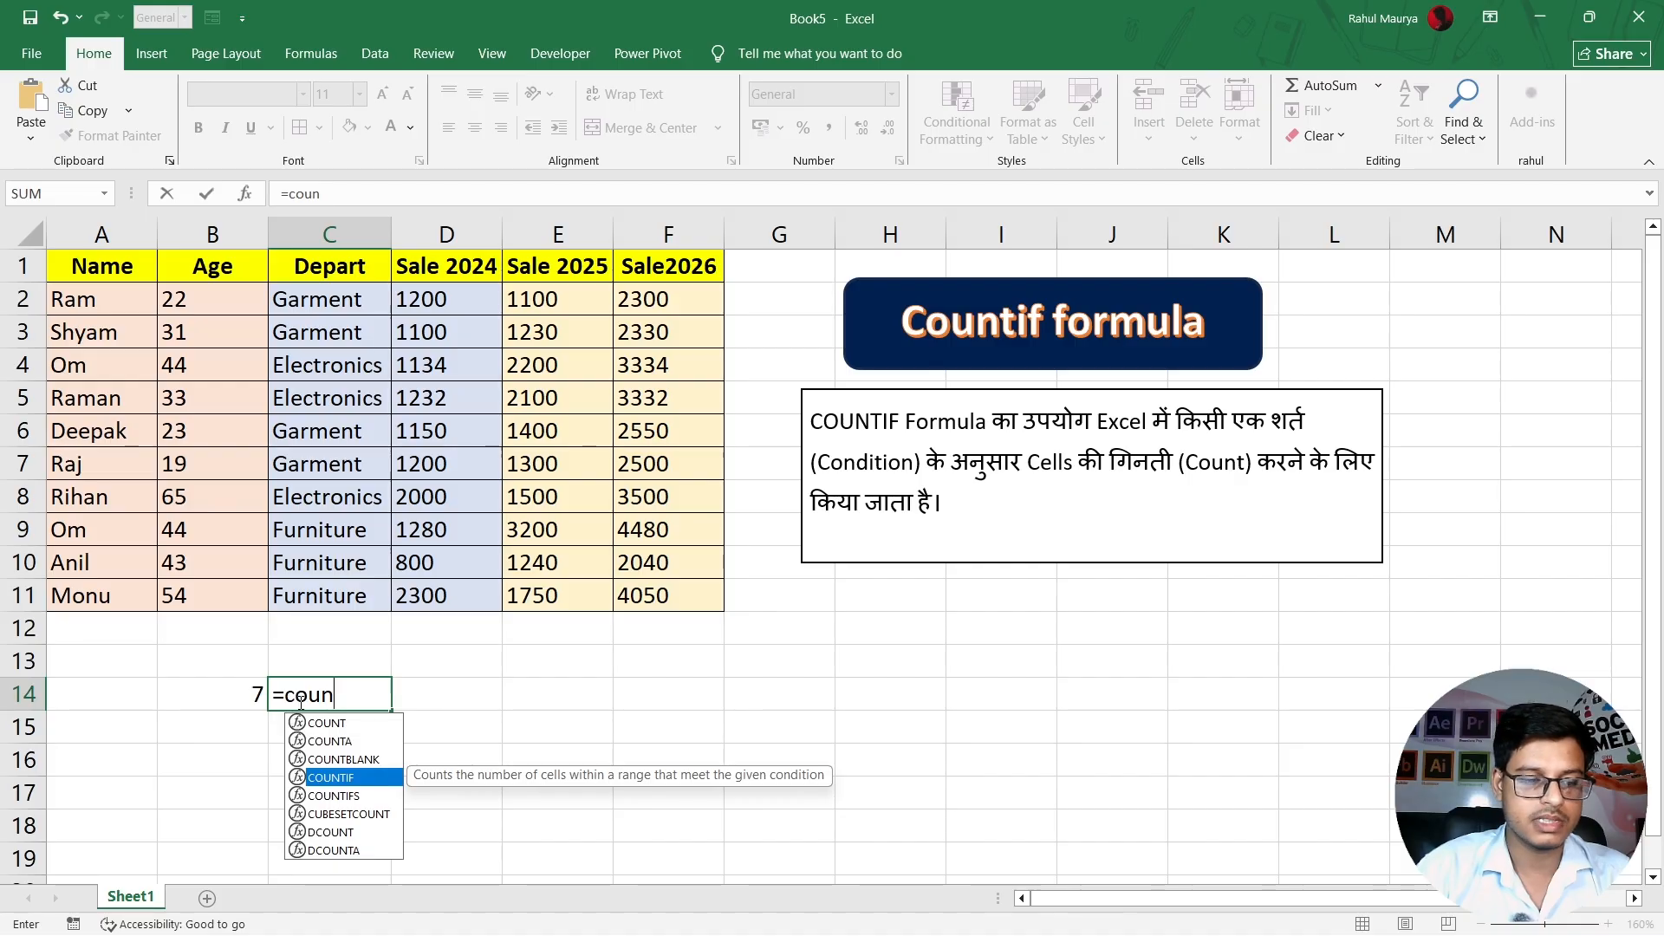
key(Tab)
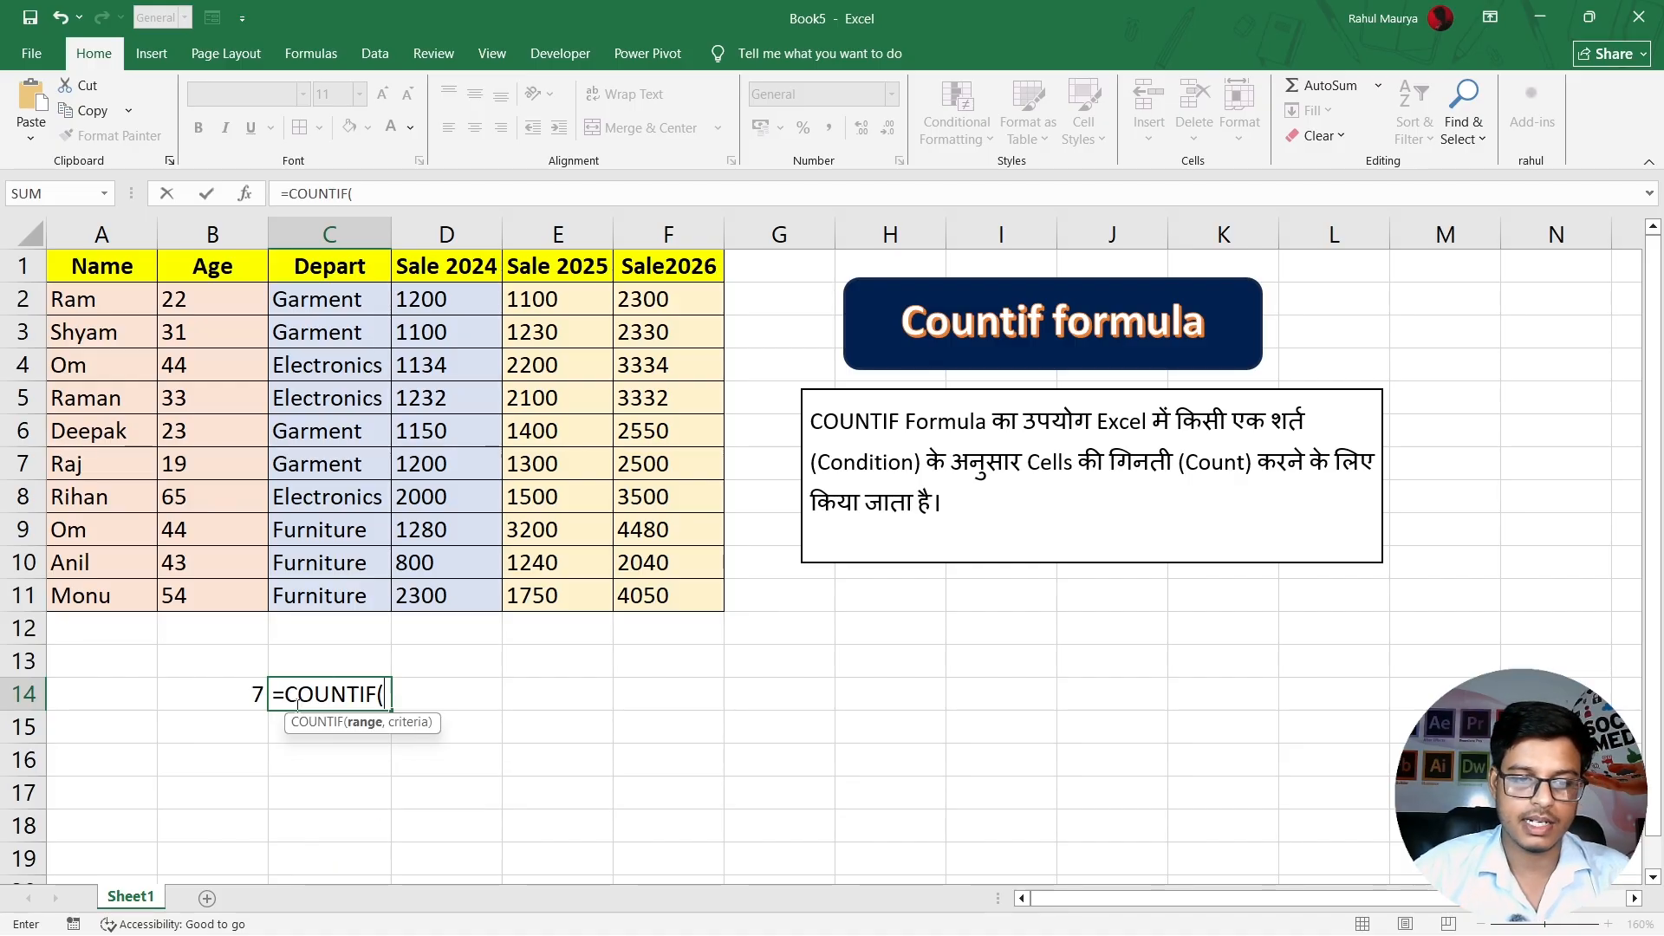
click(323, 299)
drag(323, 300, 455, 614)
text(,)
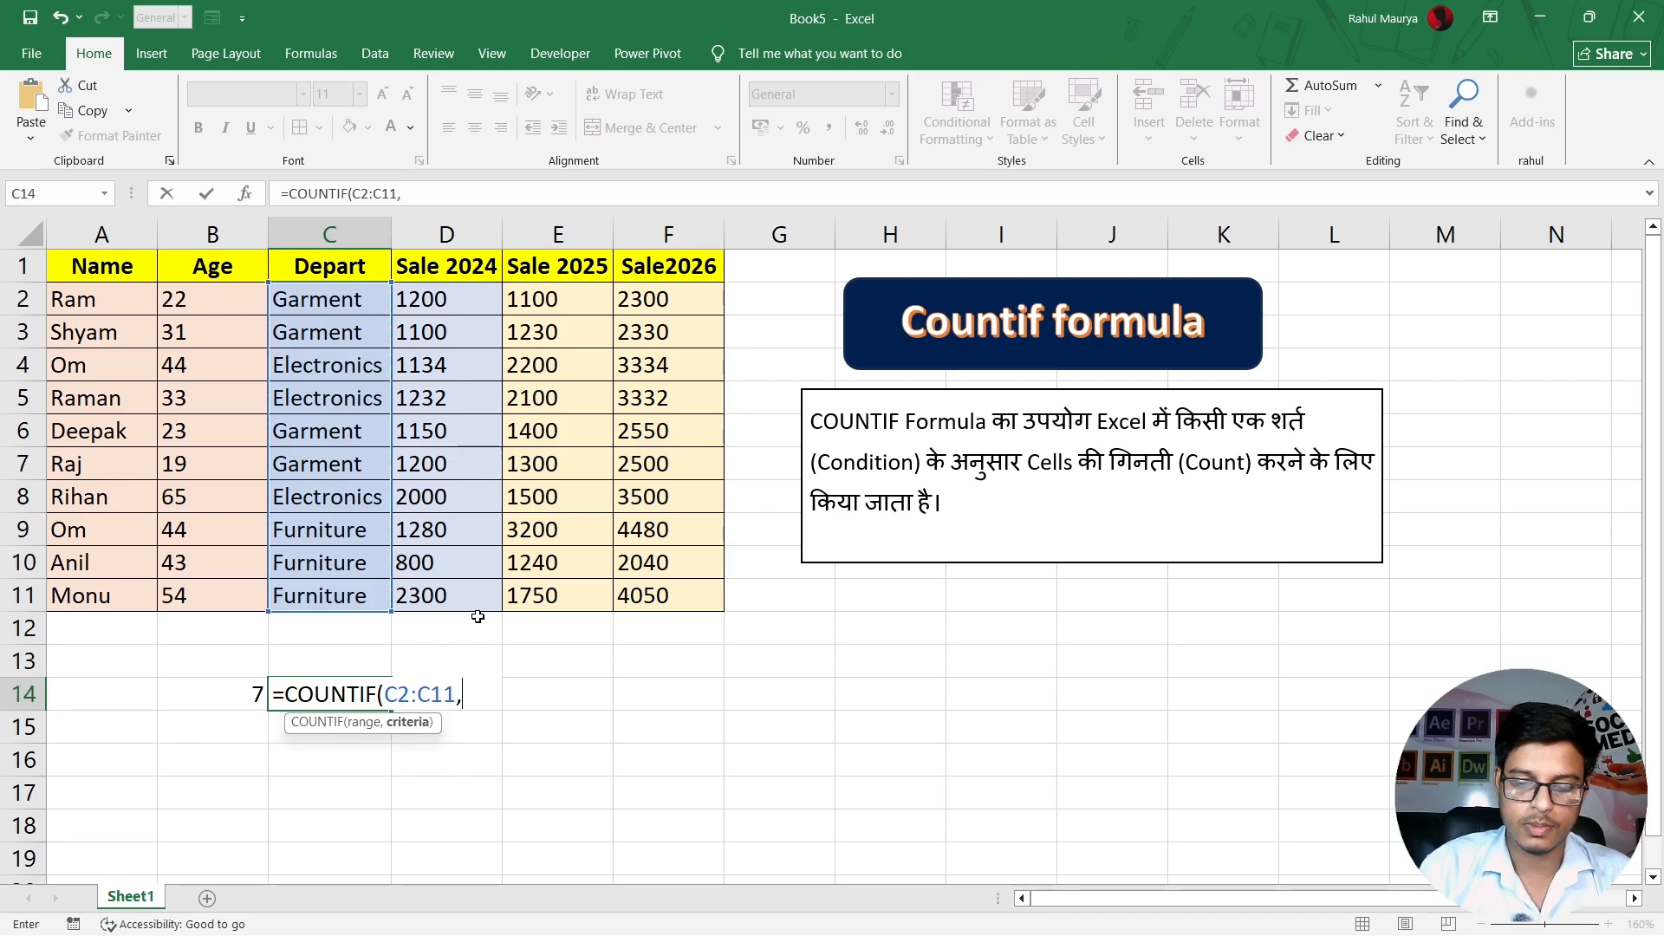
text("G)
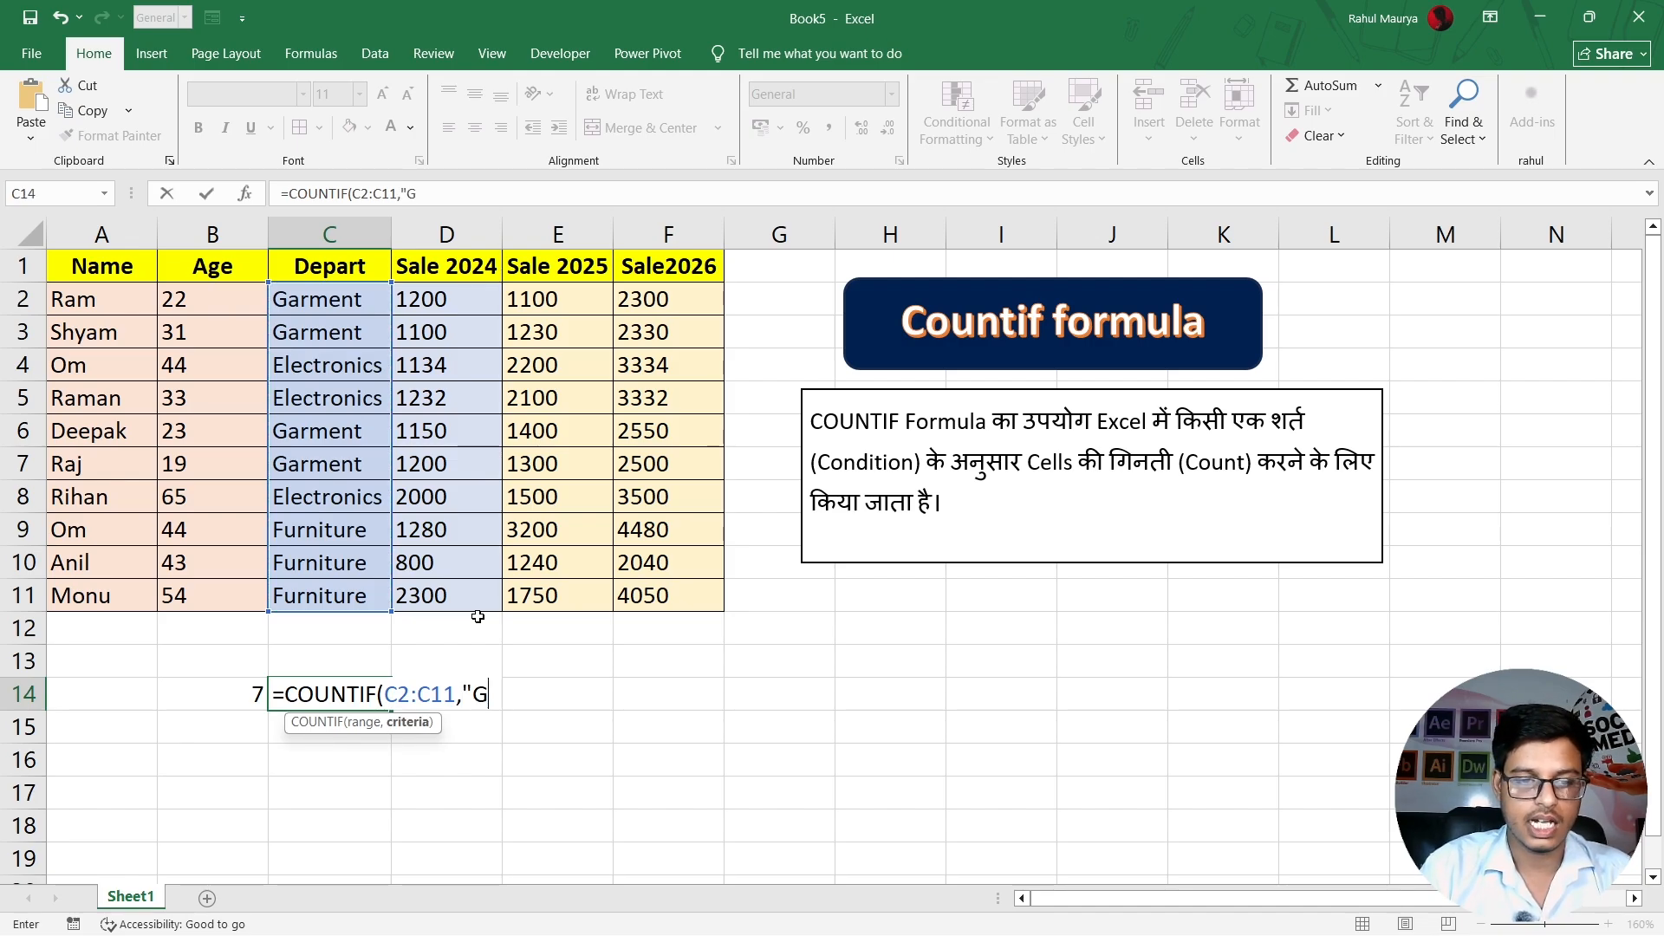
text(armen)
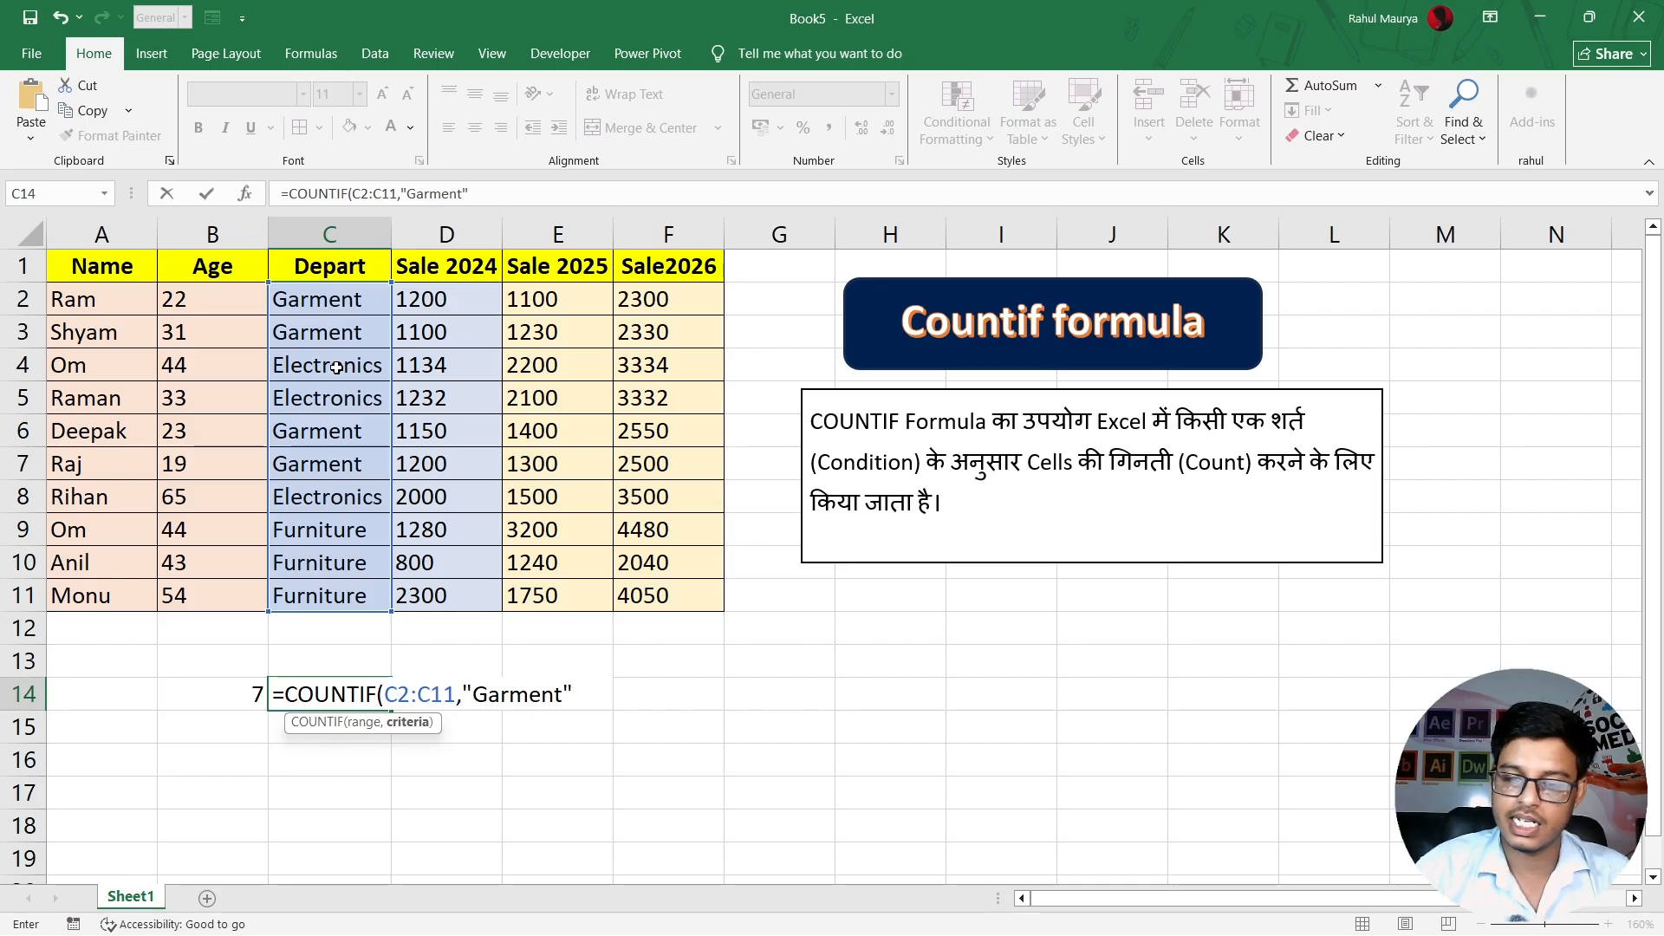
key(Return)
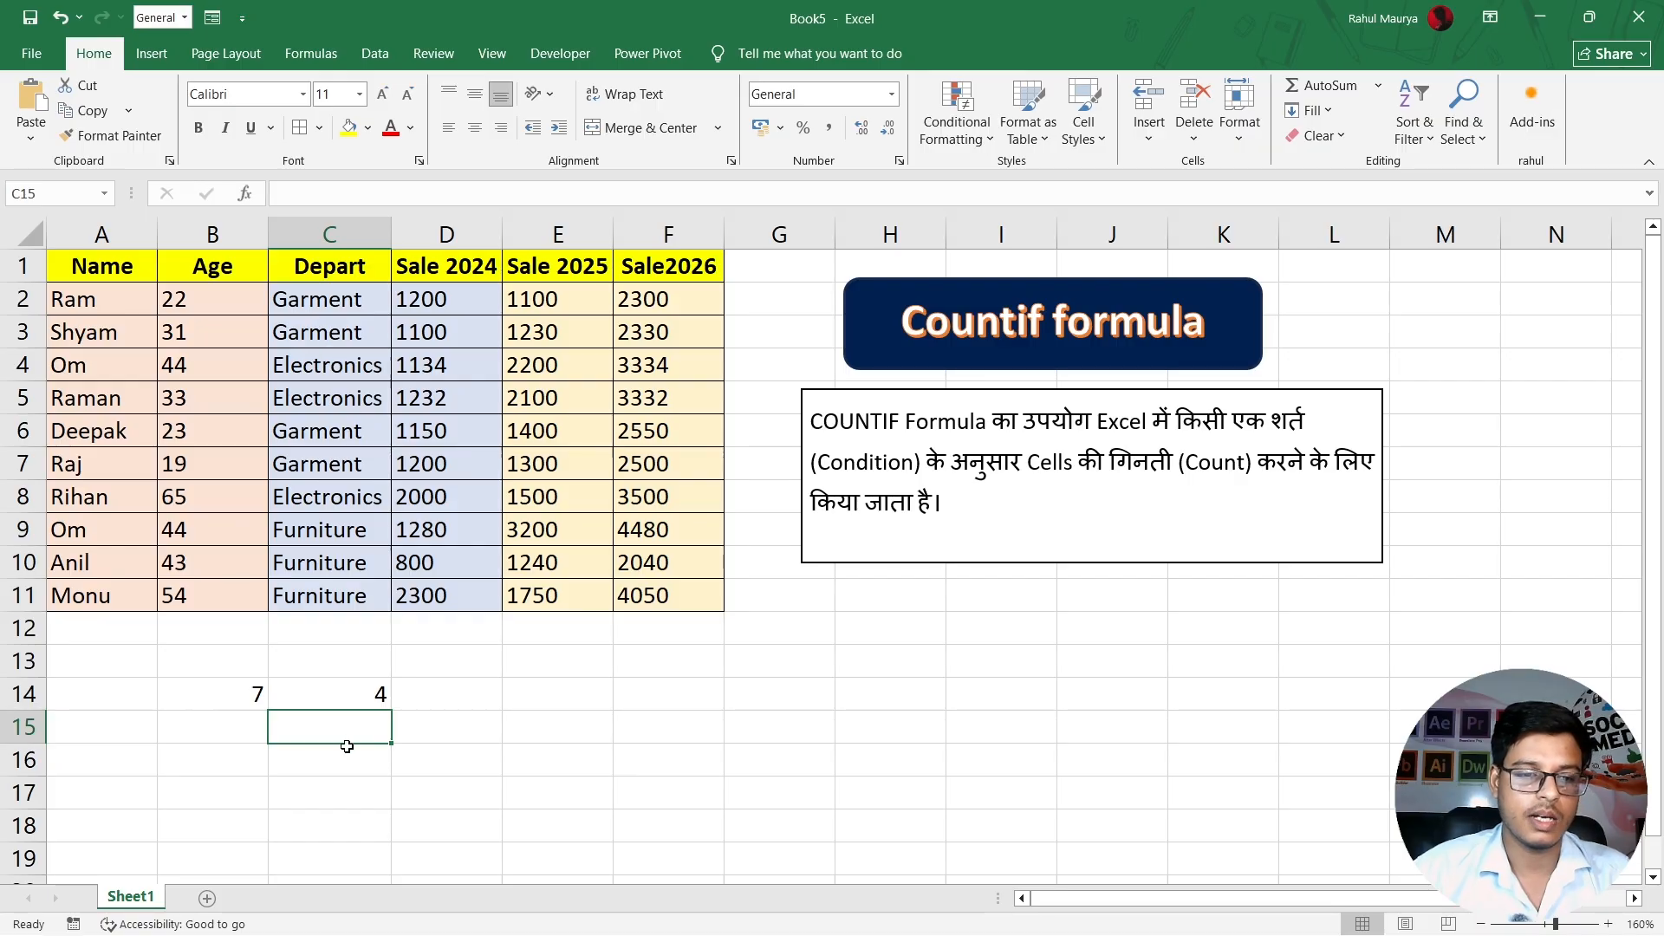
click(342, 688)
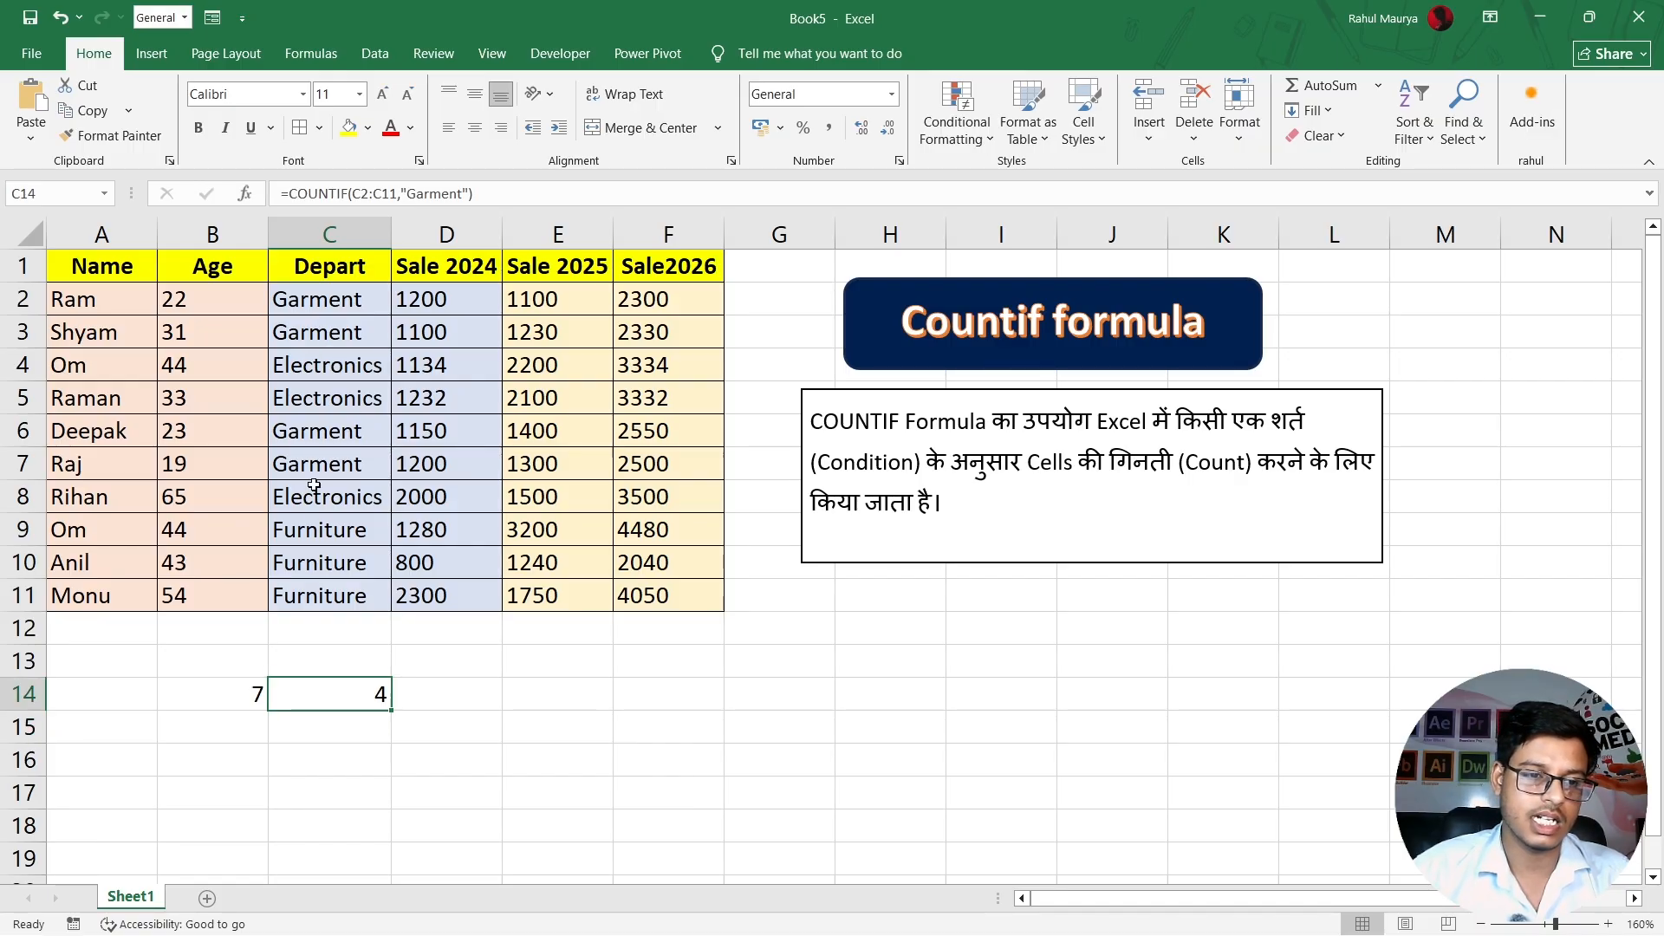
click(334, 296)
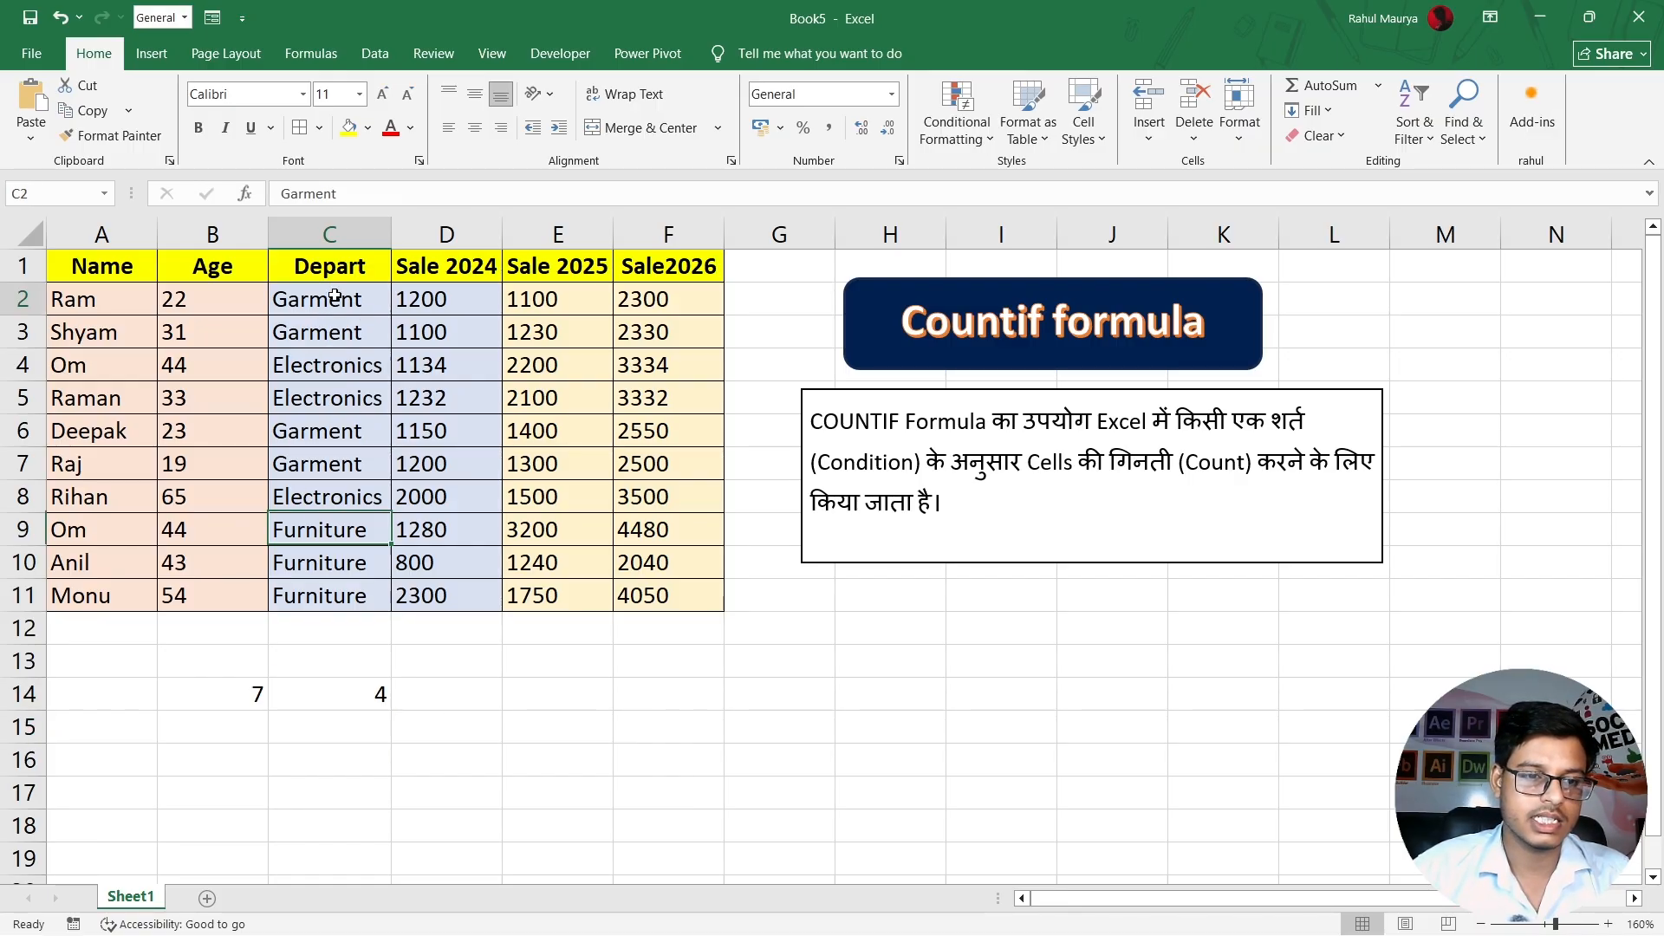
drag(334, 295, 331, 323)
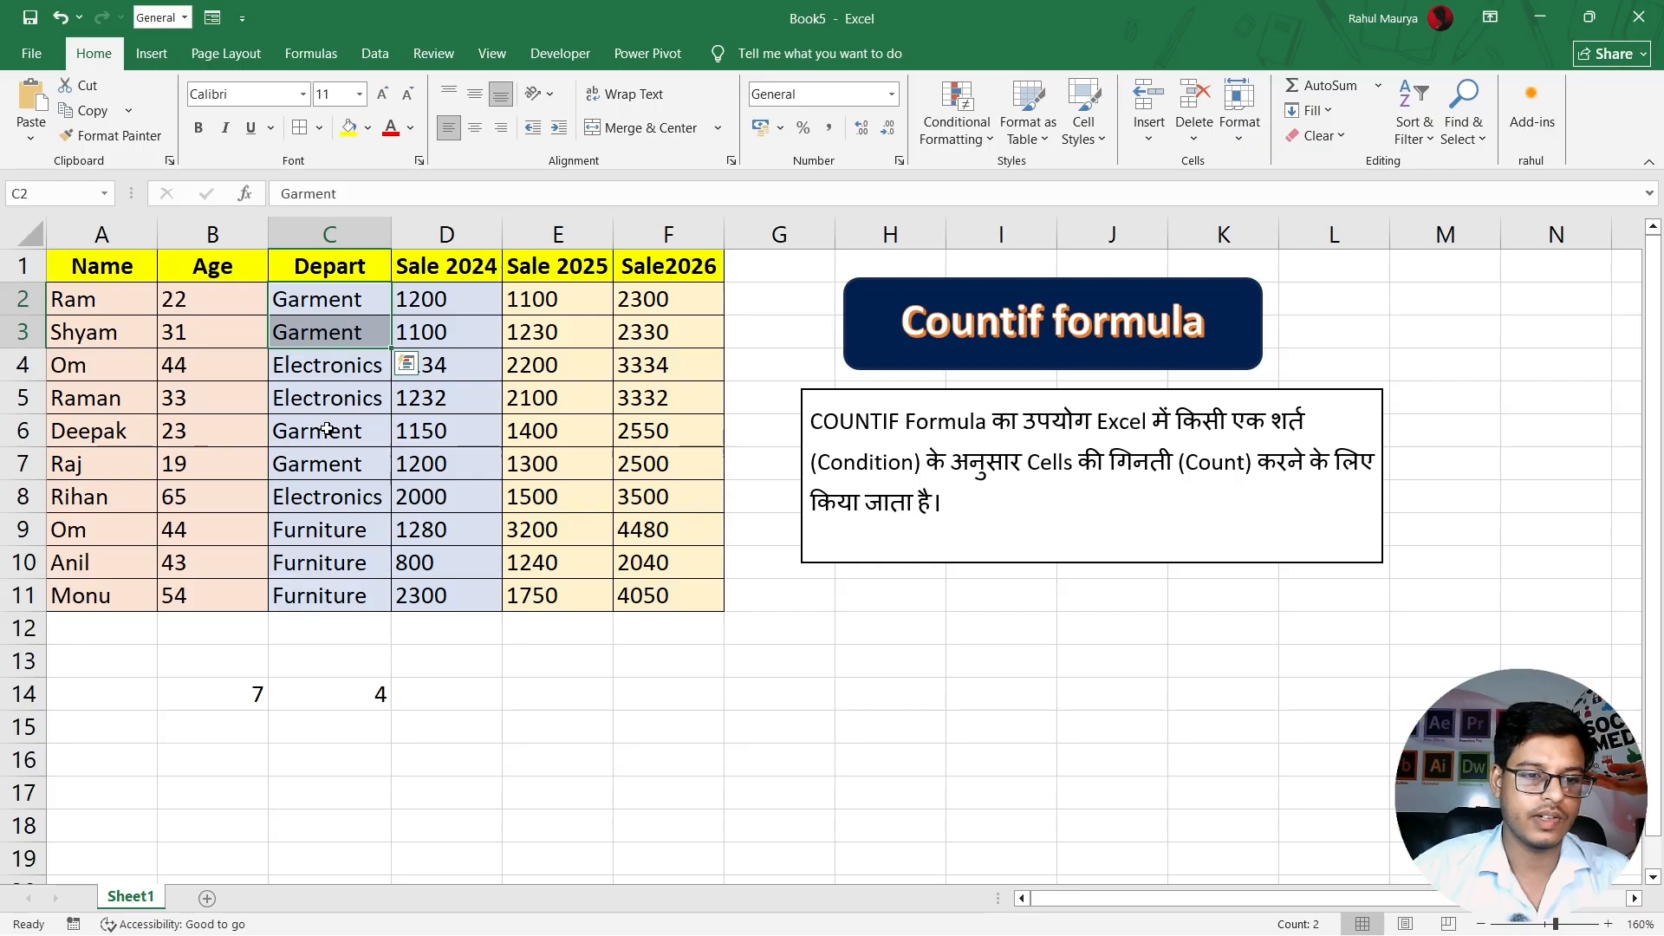
drag(323, 430, 325, 497)
click(449, 688)
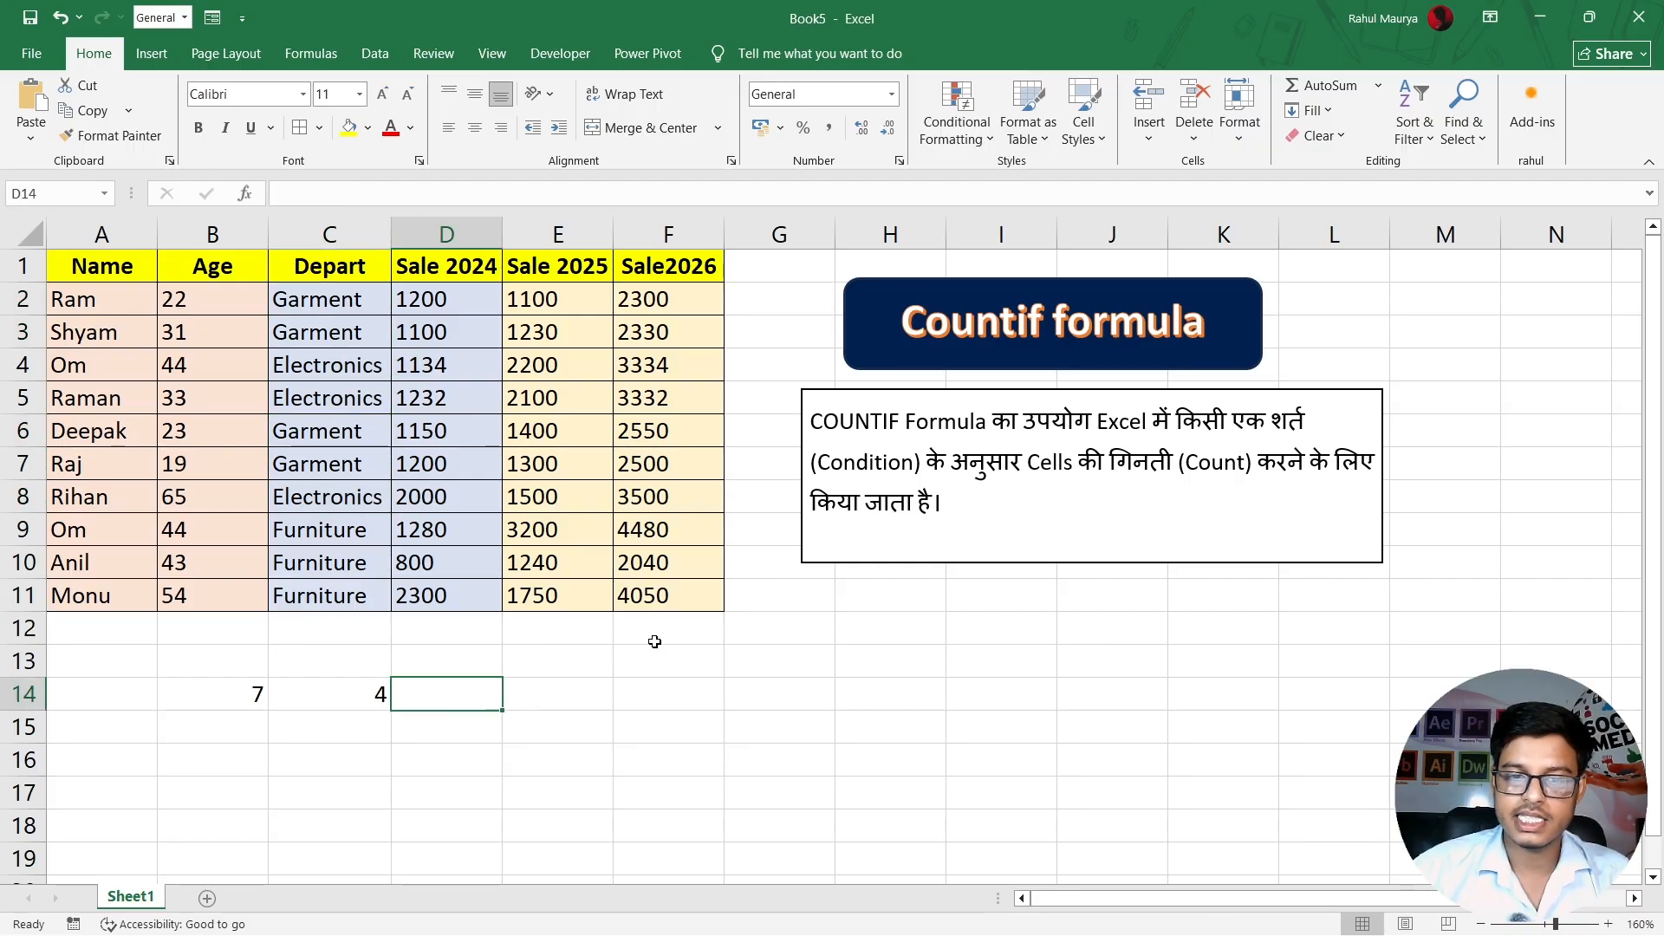
click(650, 686)
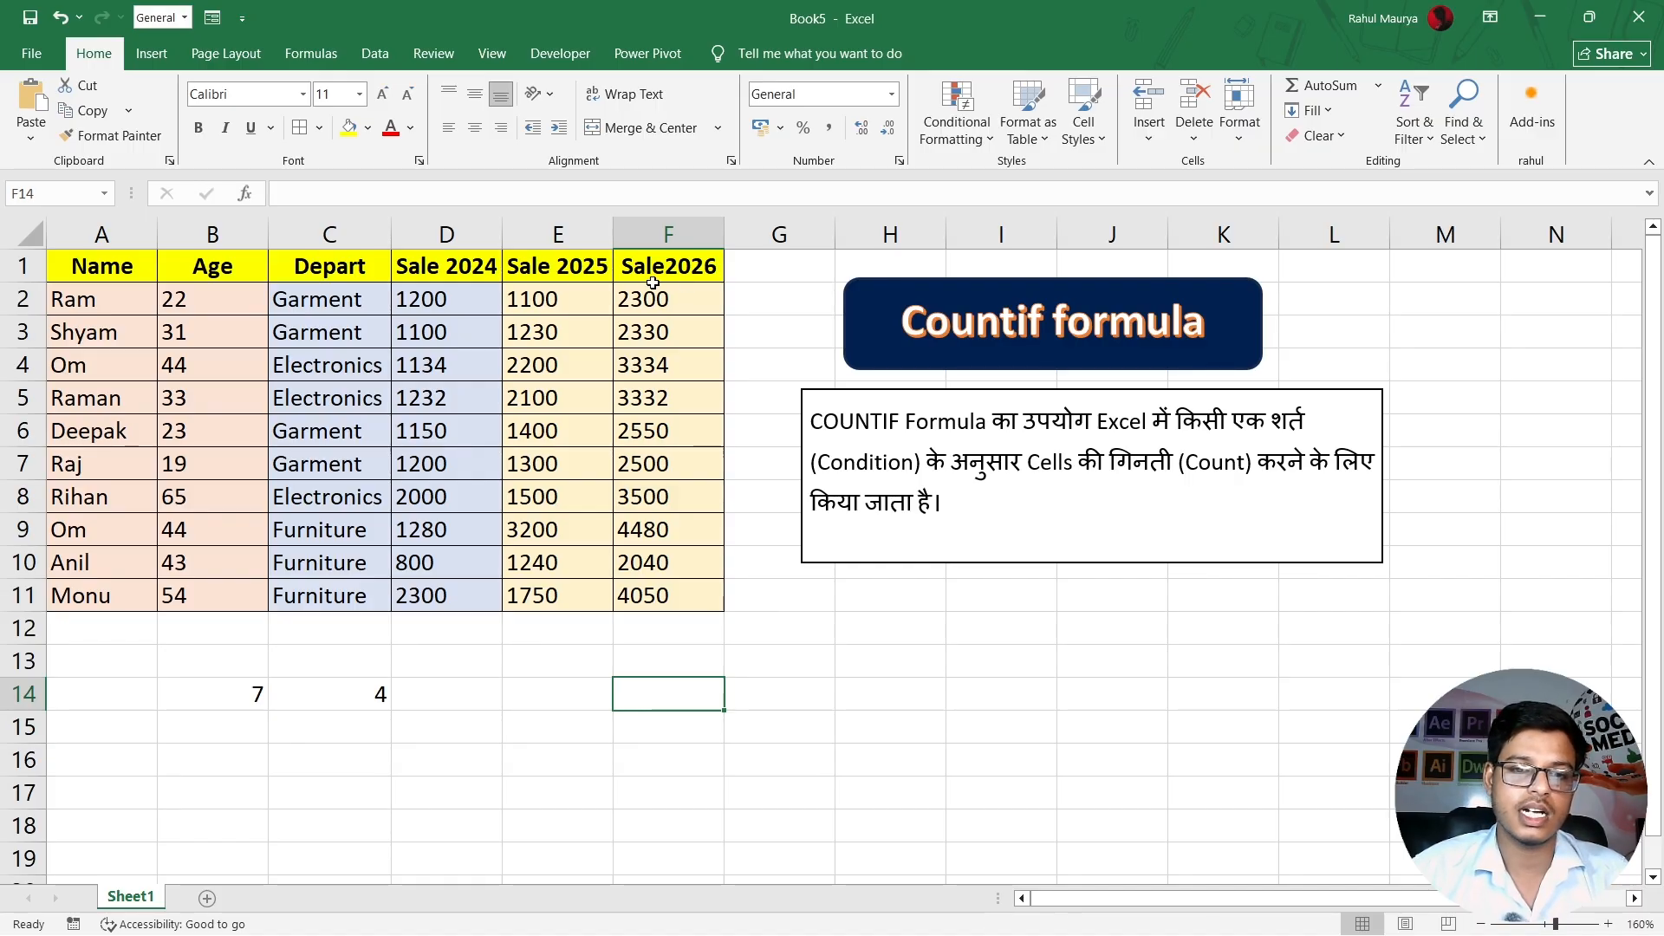
Enter a COUNTIF formula in F14 that counts the Sale2026 values in F2:F11 matching the criterion ">2500".
click(670, 713)
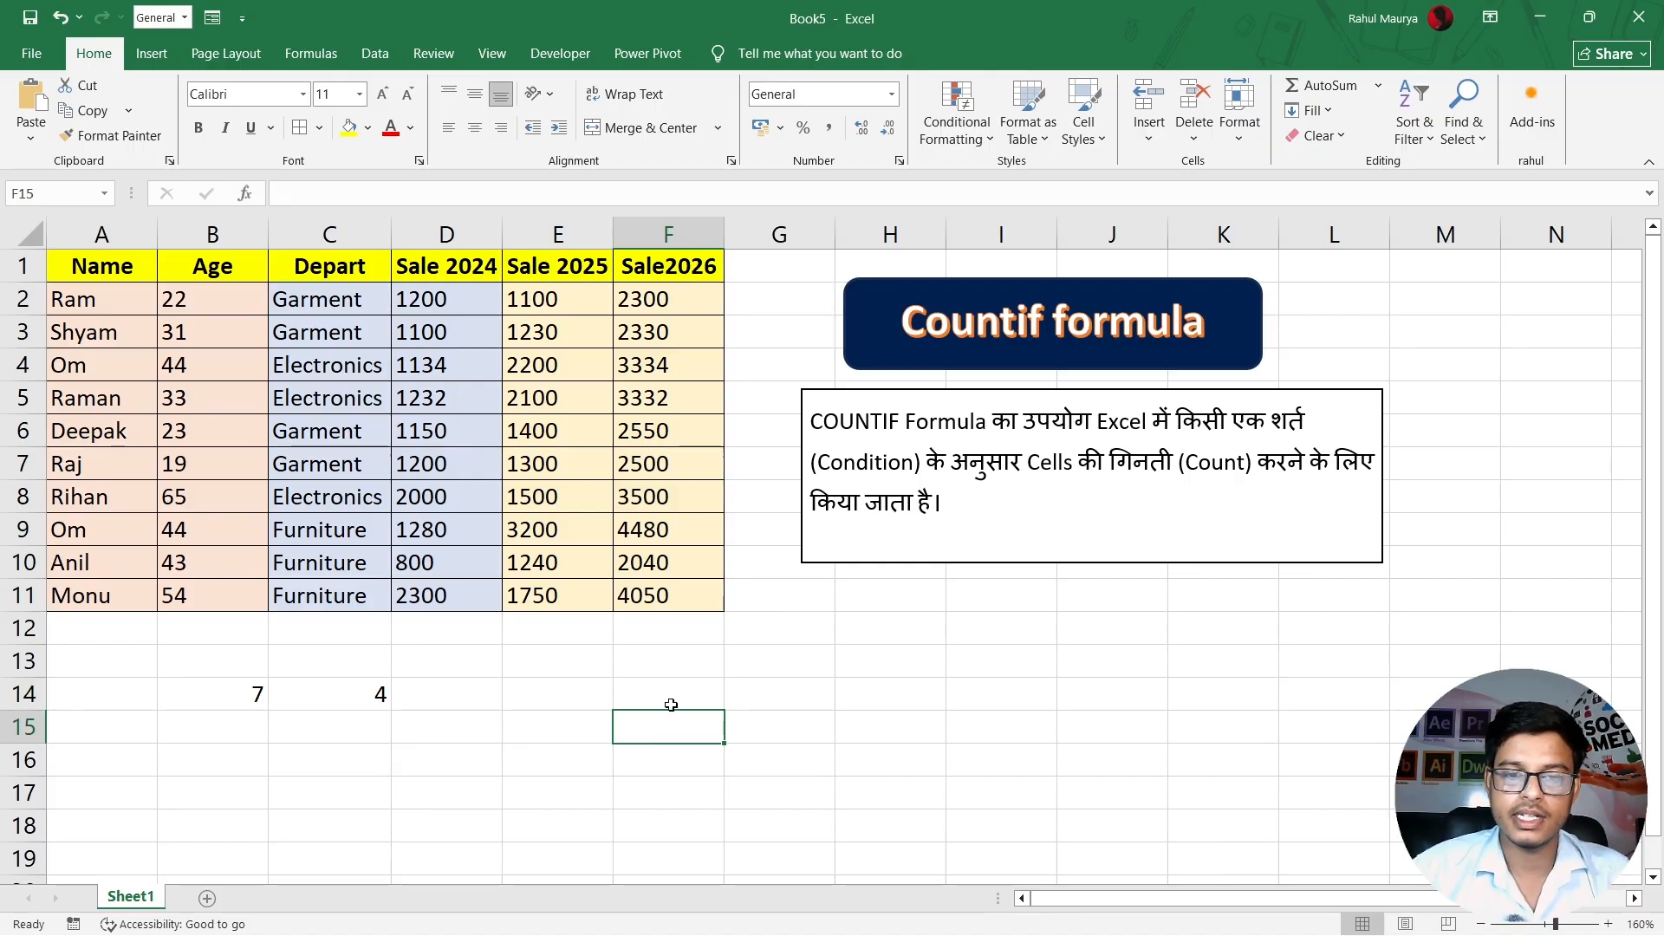
click(670, 696)
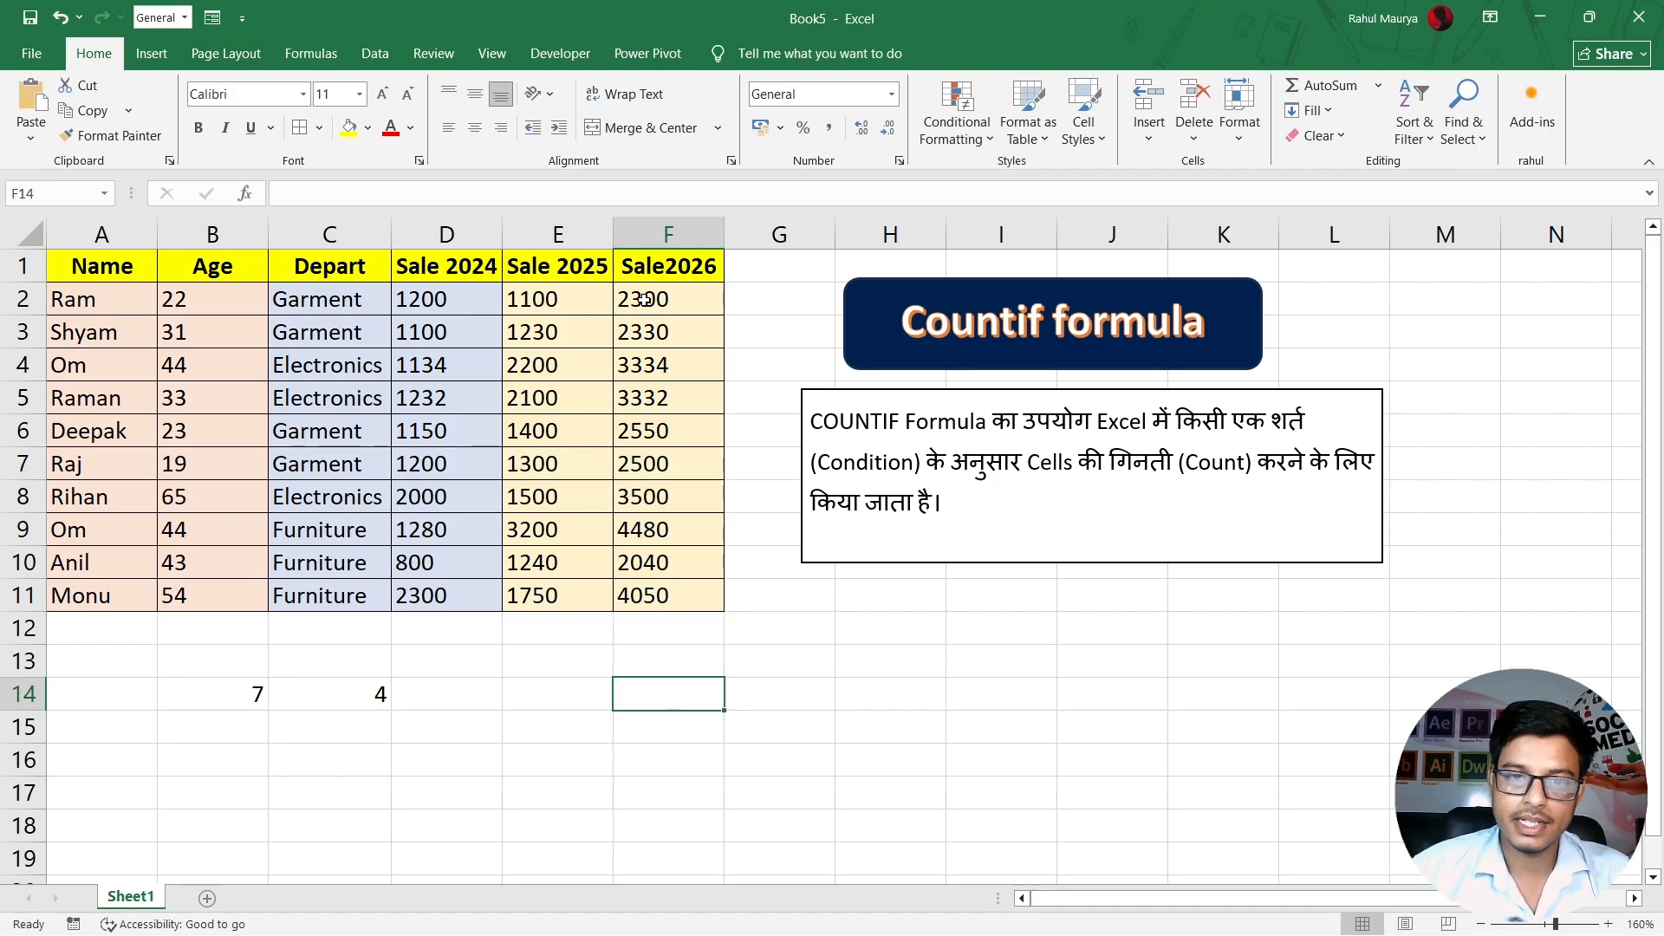
drag(643, 299, 644, 598)
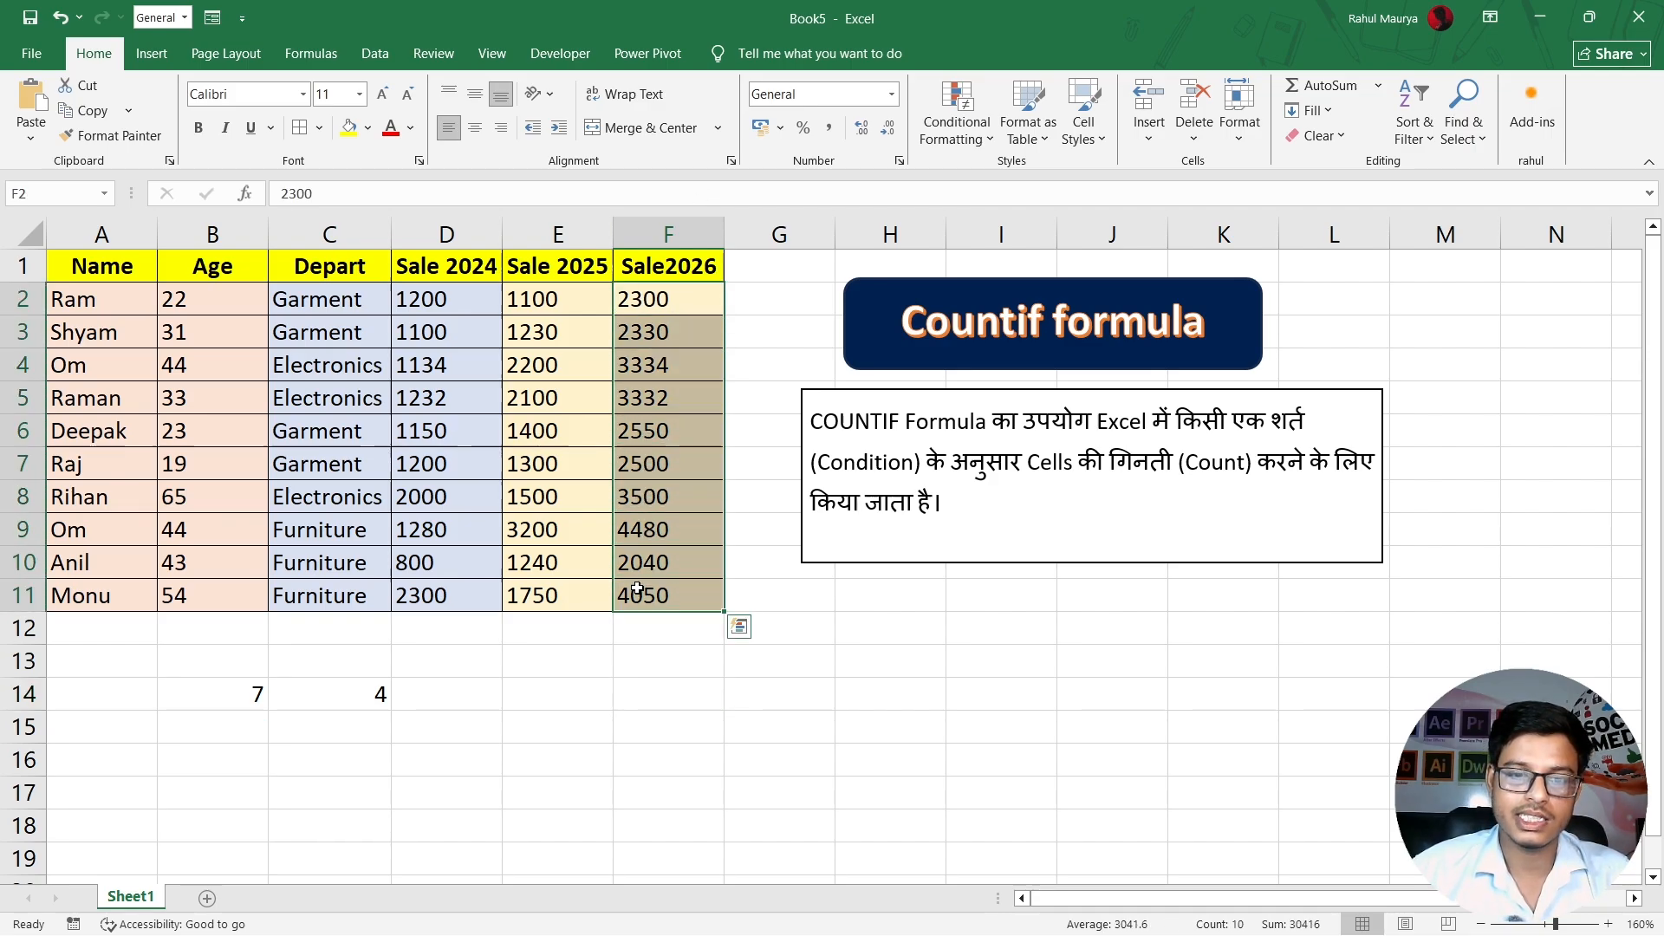
click(648, 693)
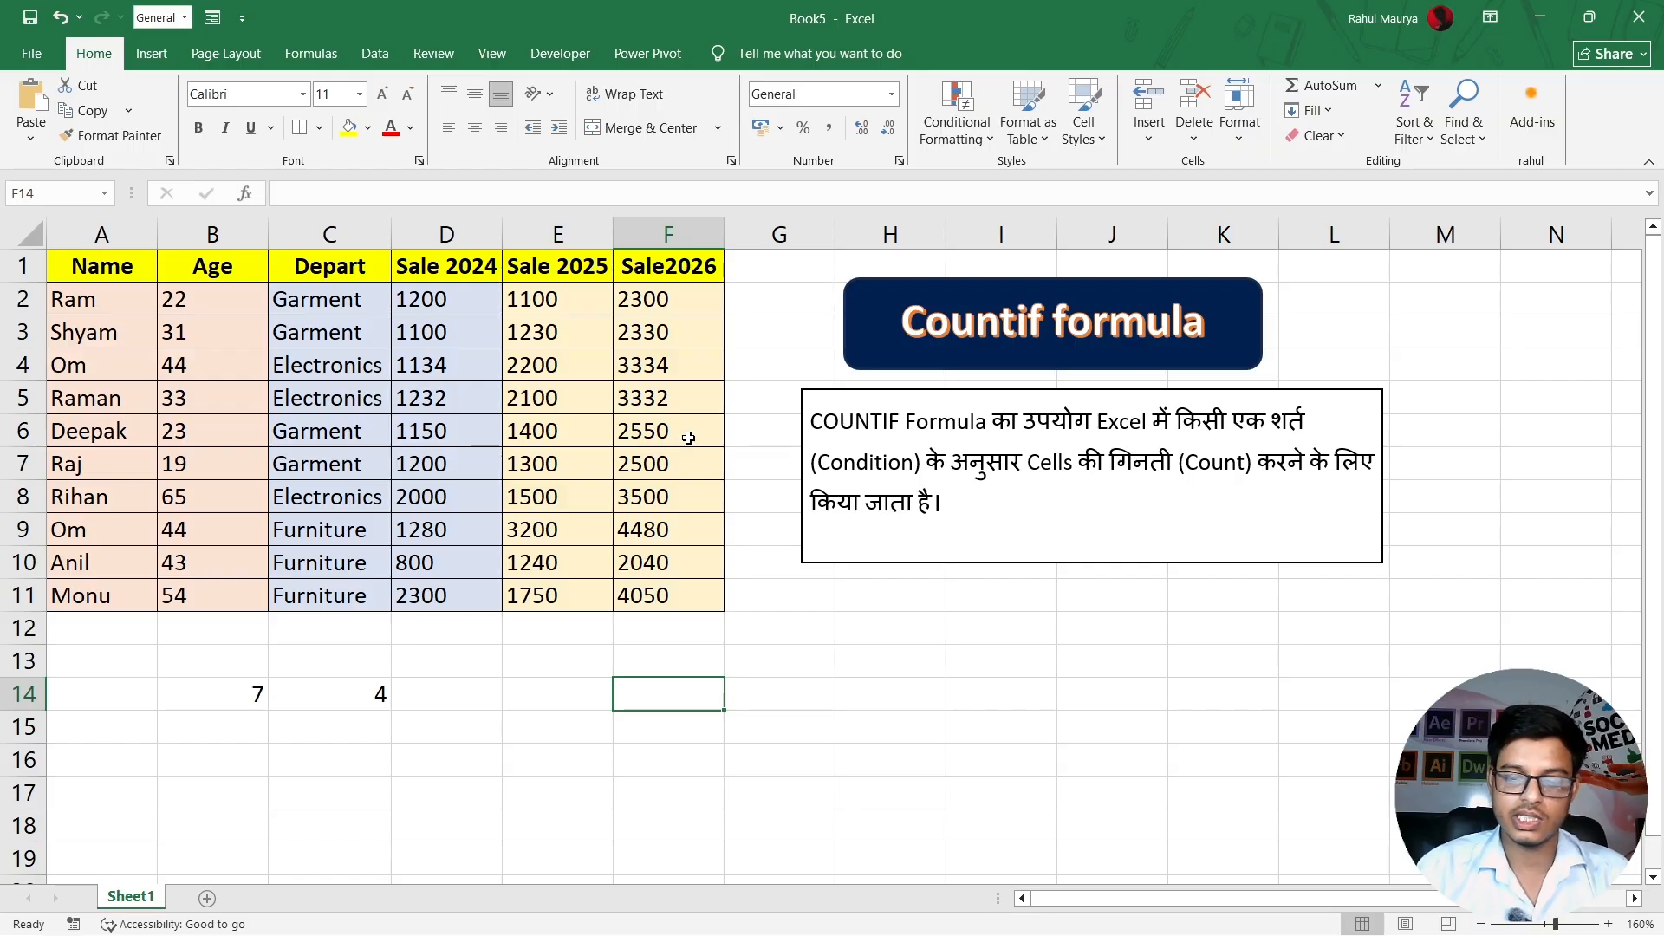
text(=coun)
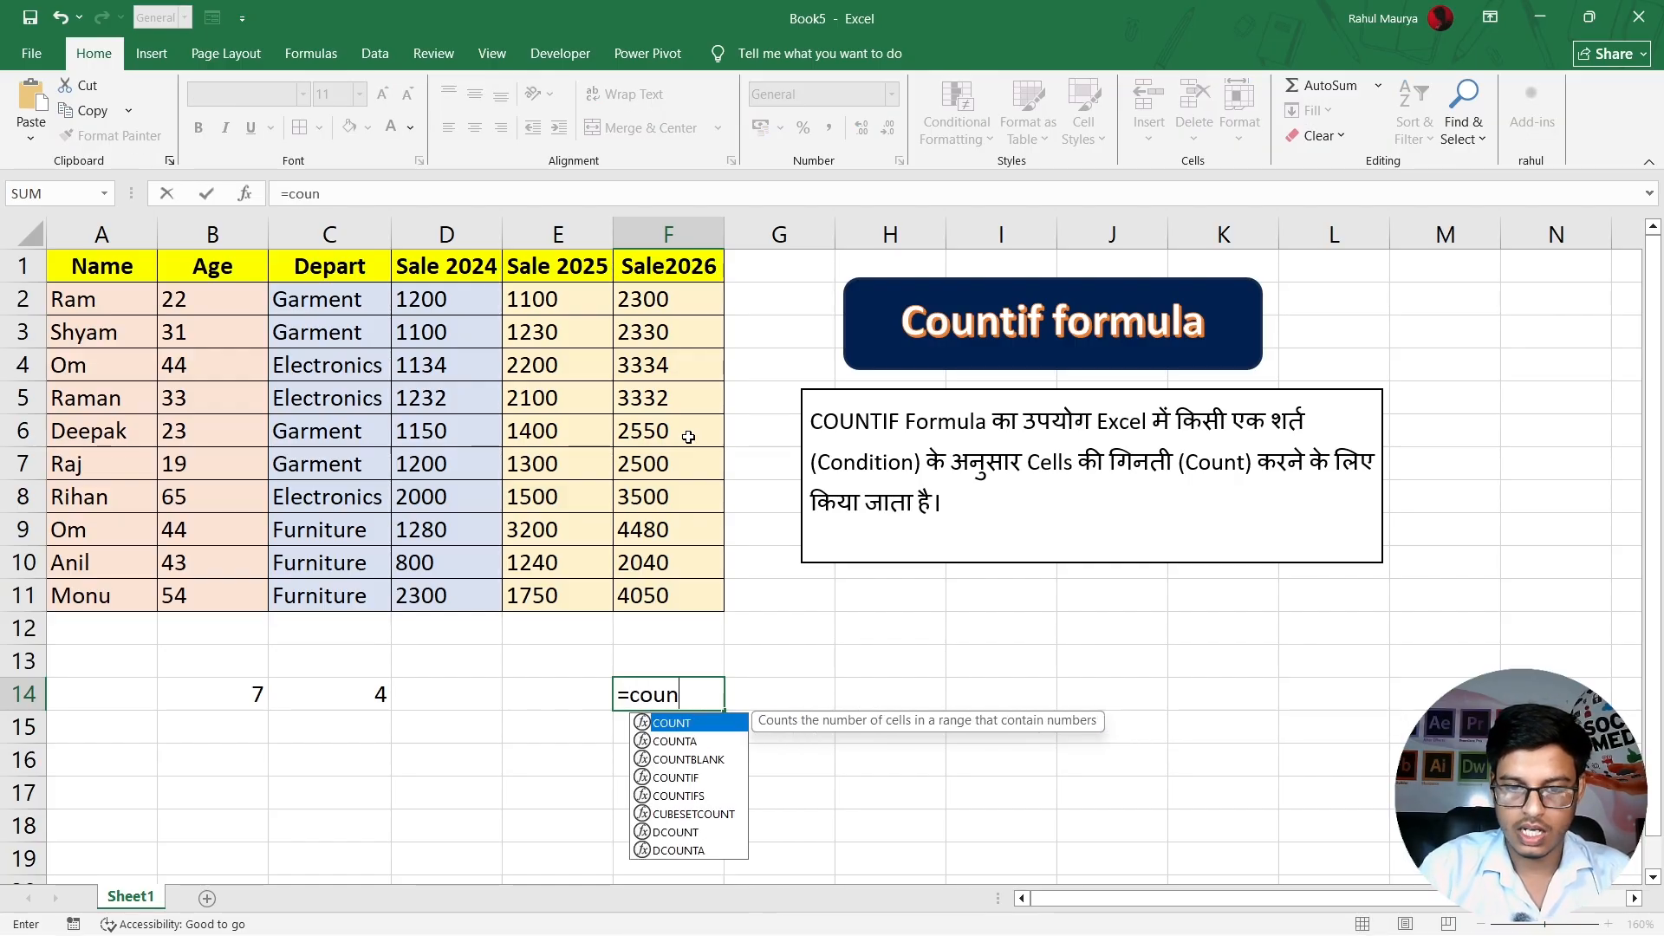
key(Down)
key(Down)
key(Down)
key(Tab)
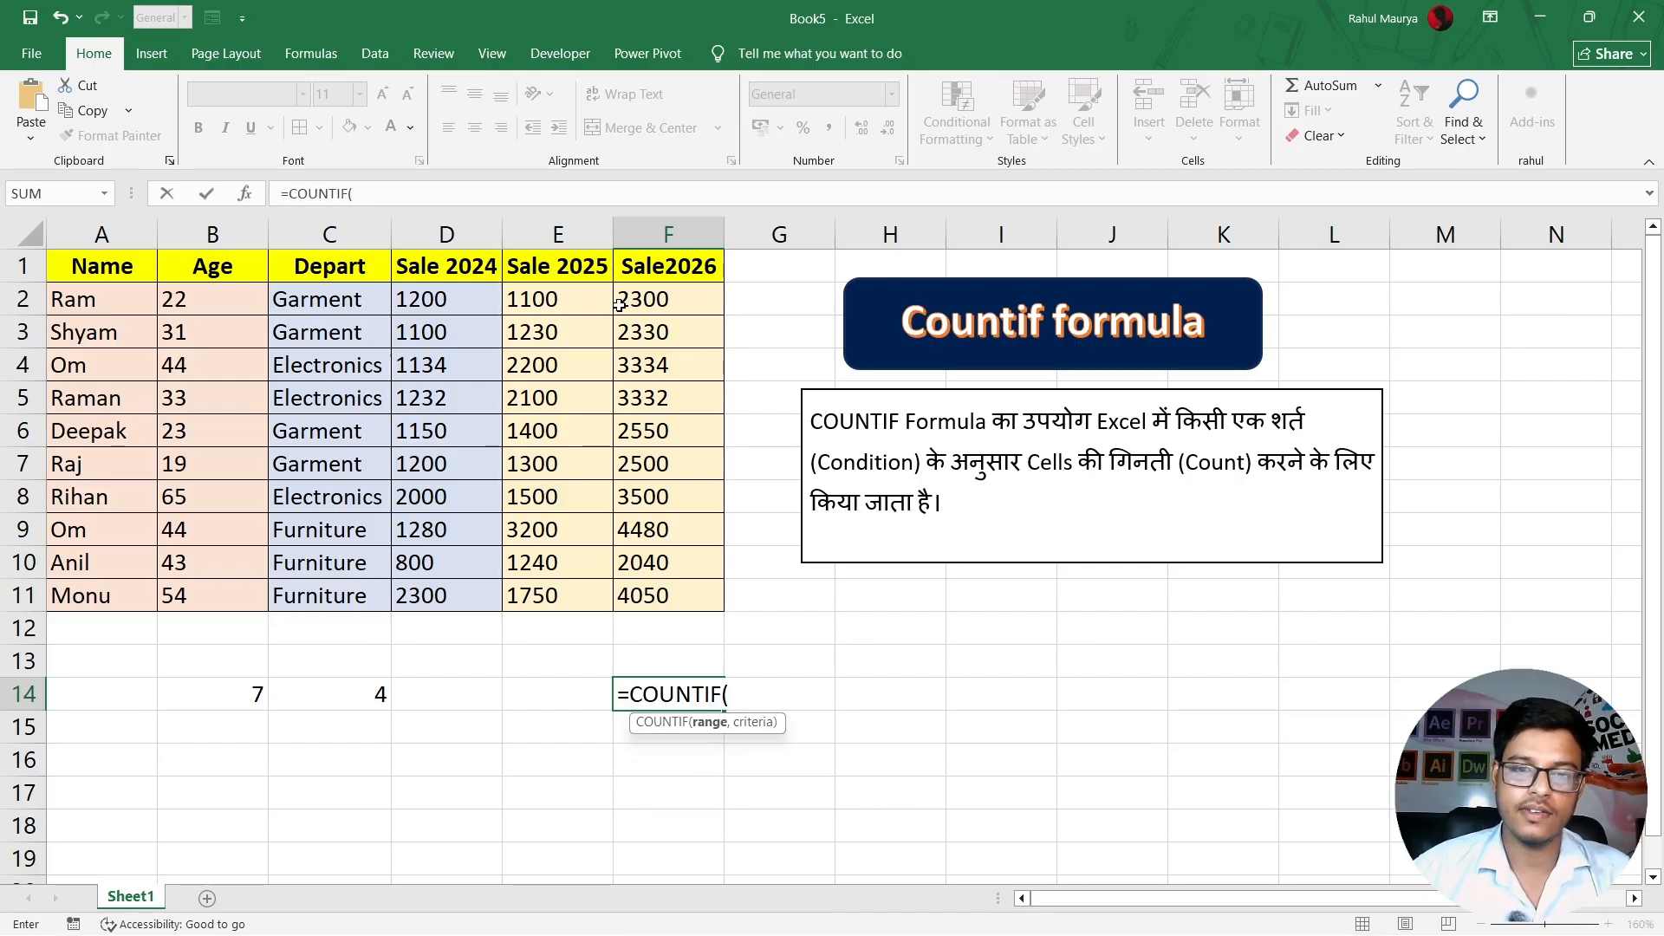
drag(624, 300, 640, 594)
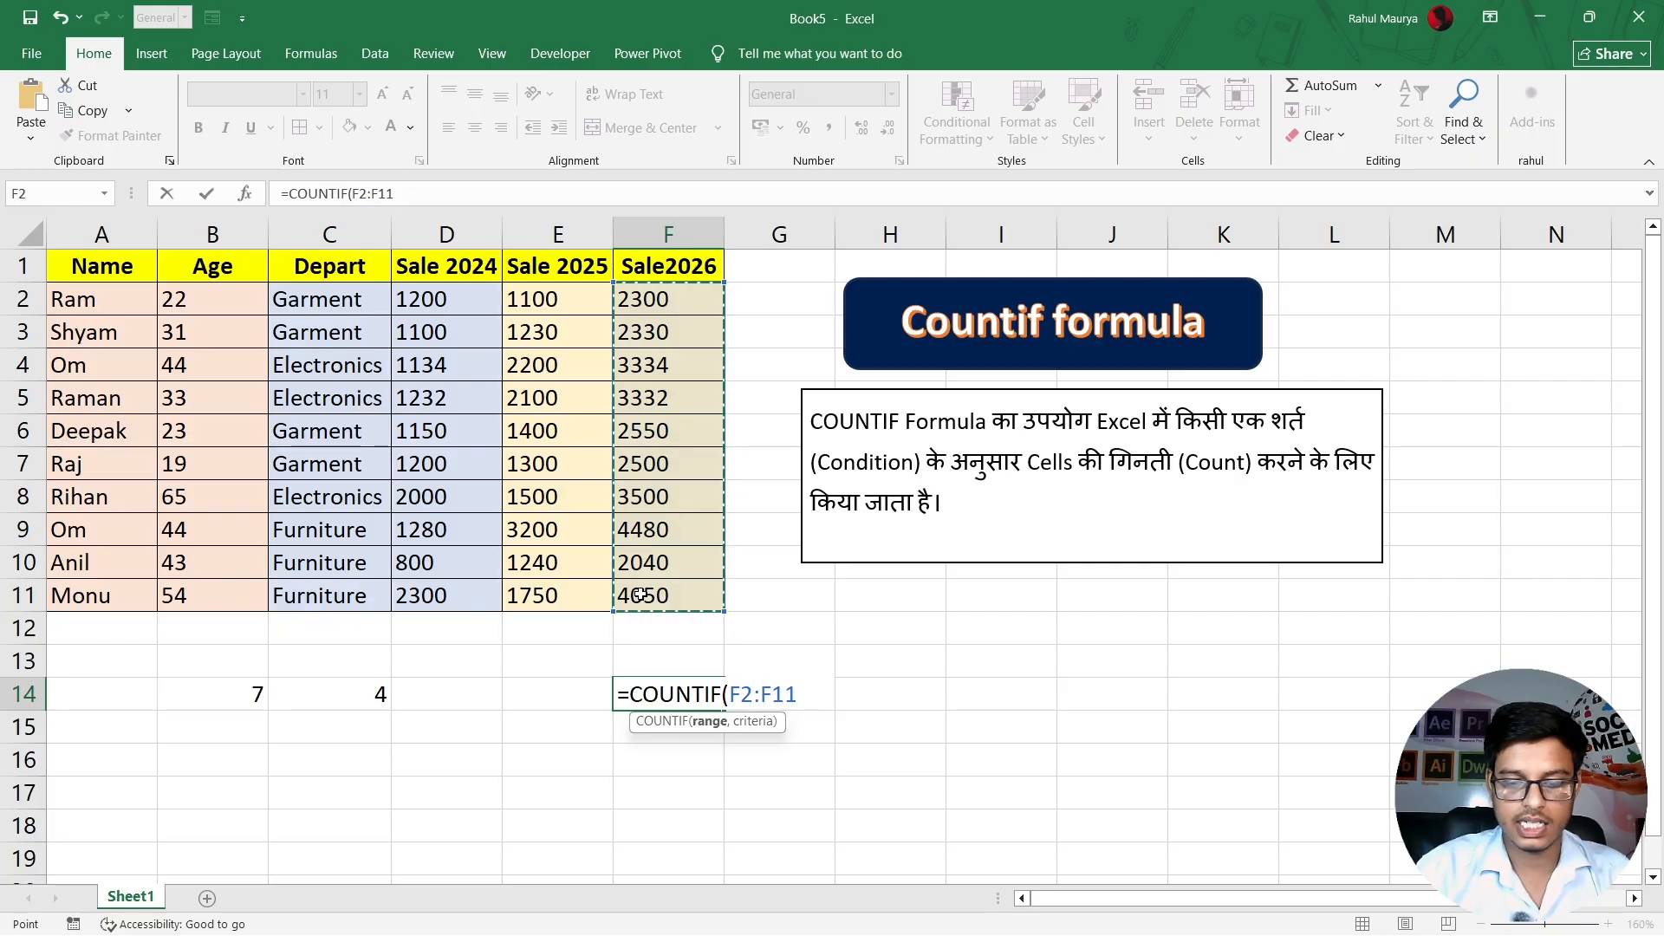
text(,")
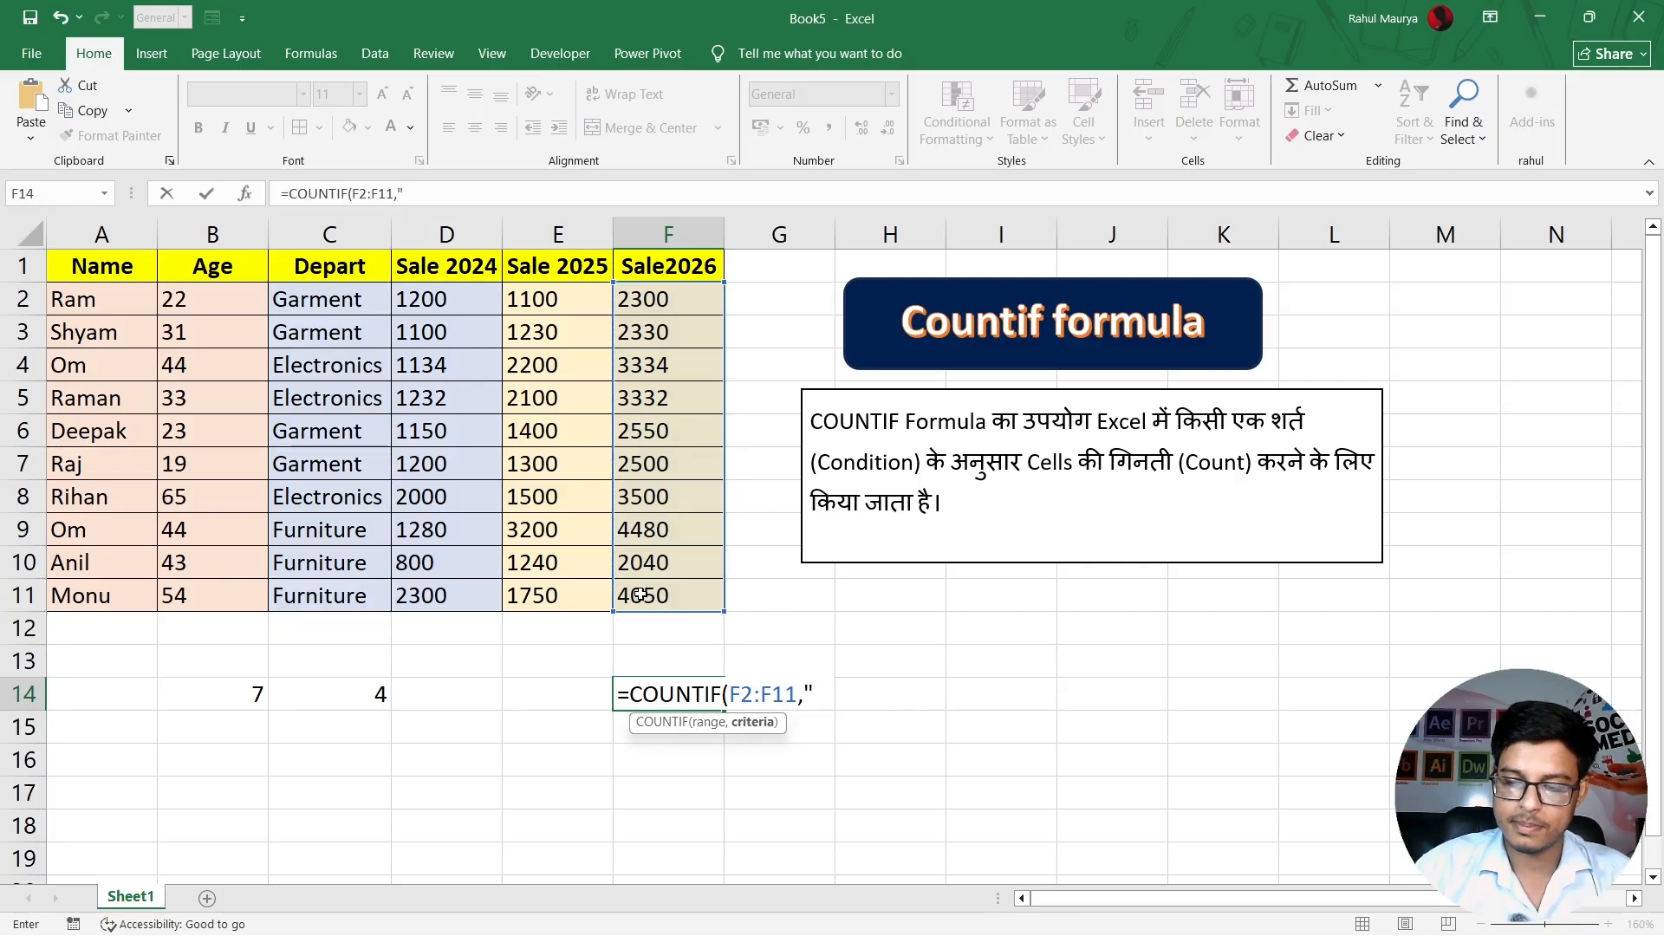
text(25)
key(BackSpace)
key(BackSpace)
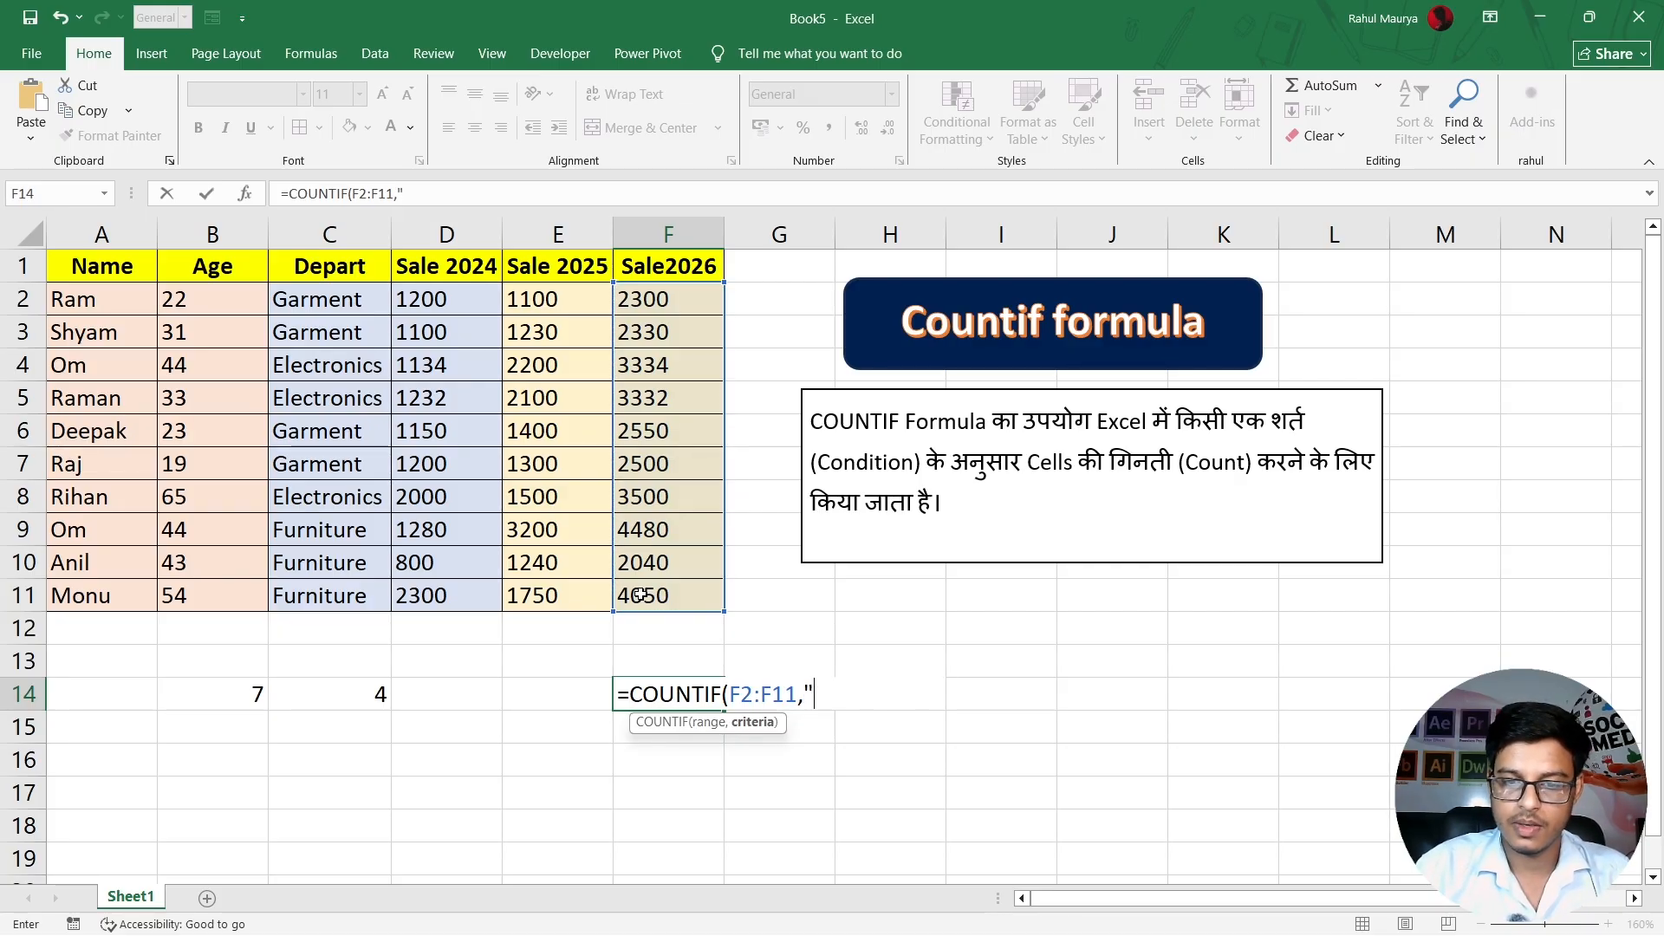
text(>)
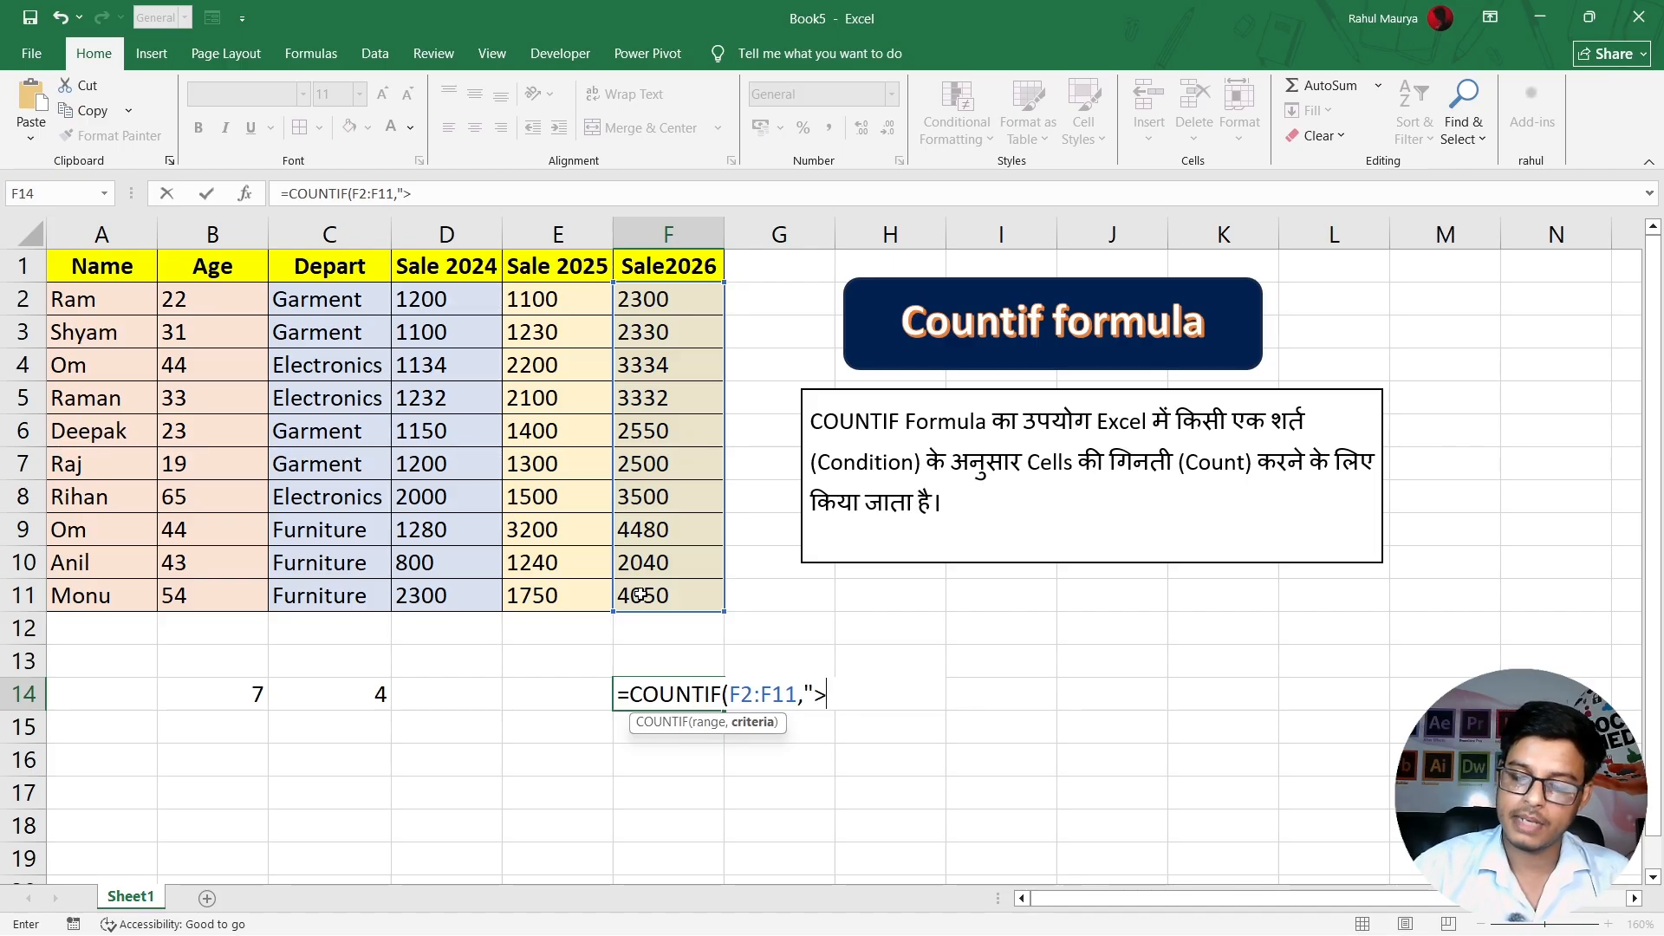
text(2500")
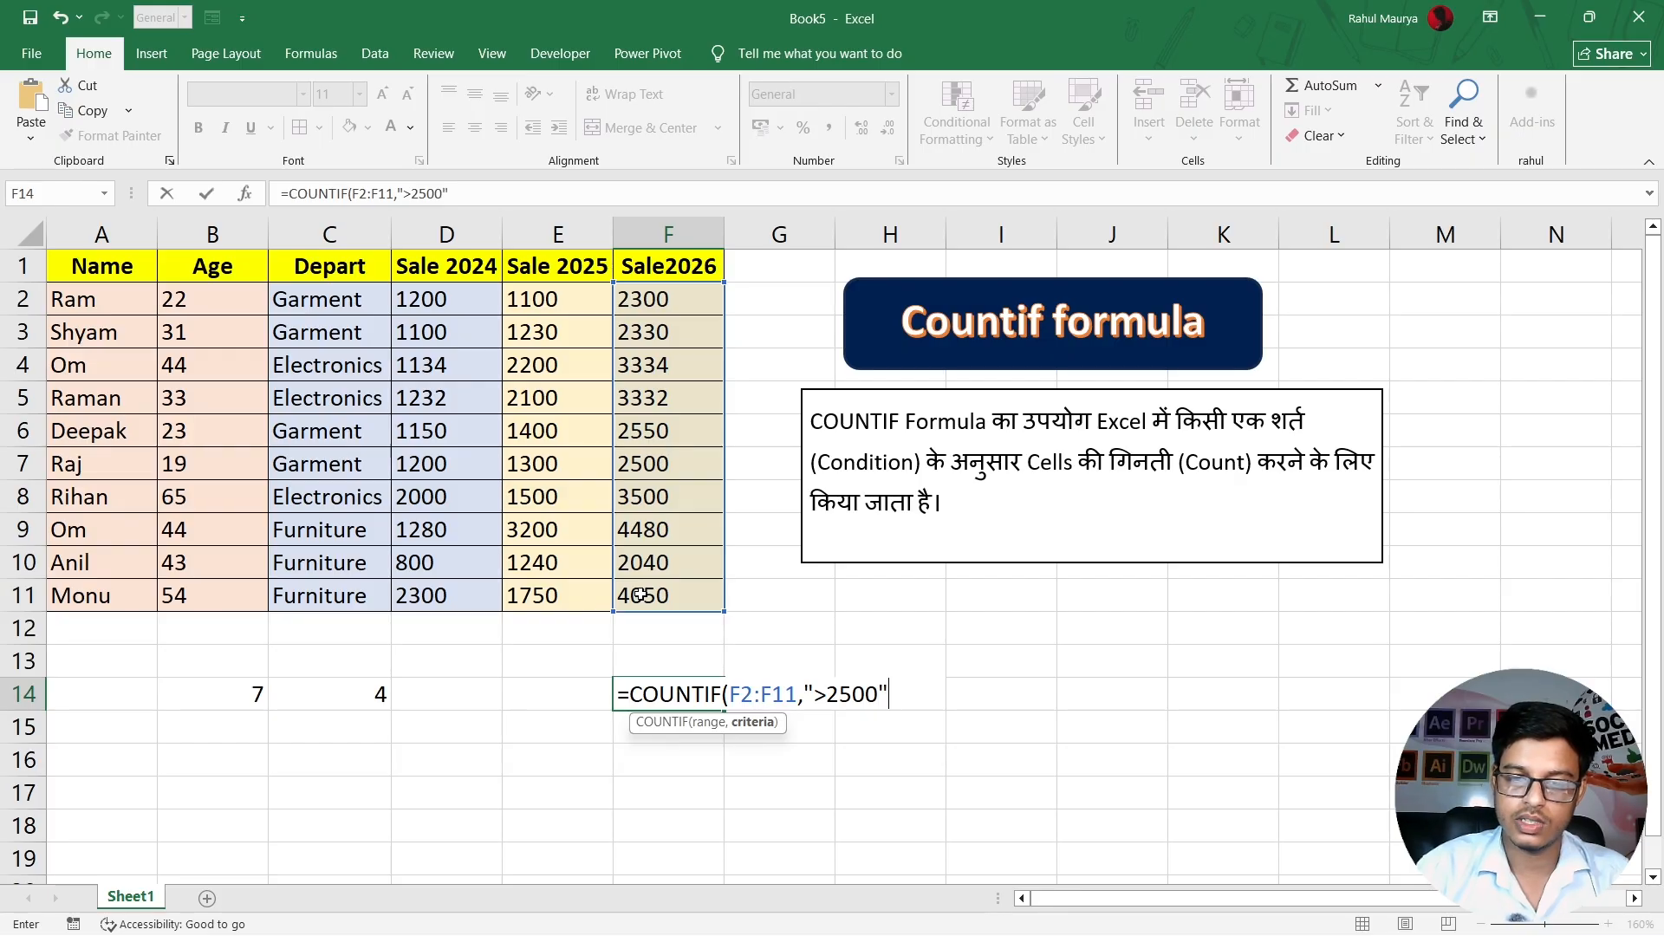
key(Return)
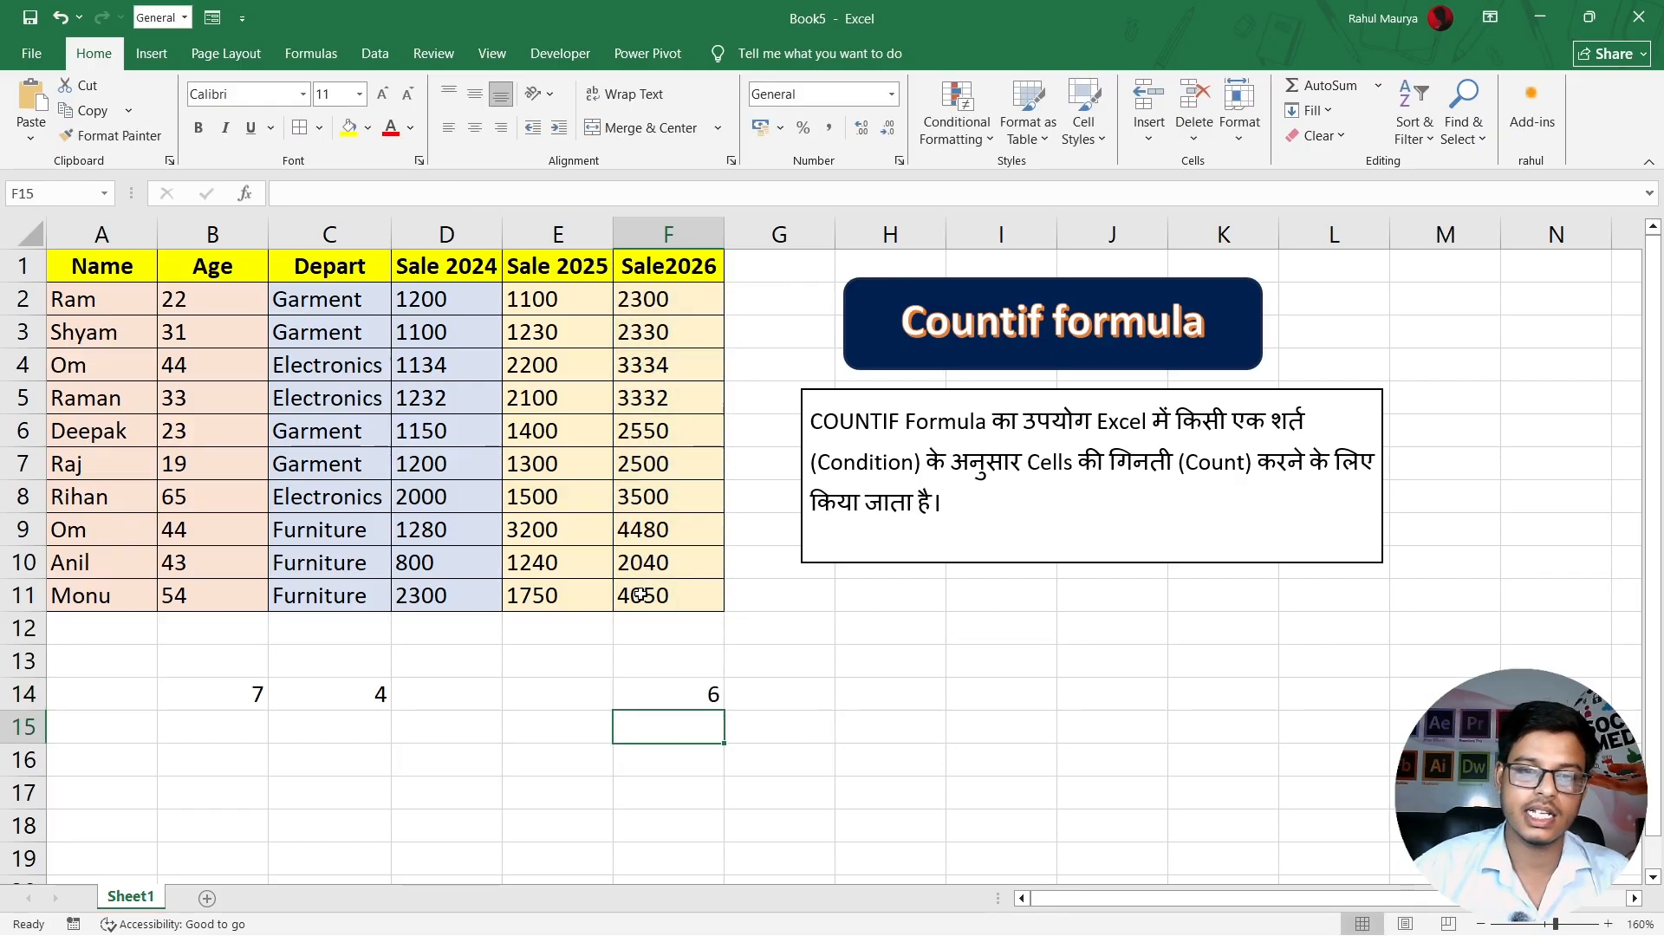
Enter a COUNTIF formula in G14 that counts the Sale2026 values in F2:F11 matching the criterion "<2500".
click(728, 693)
text(=coun)
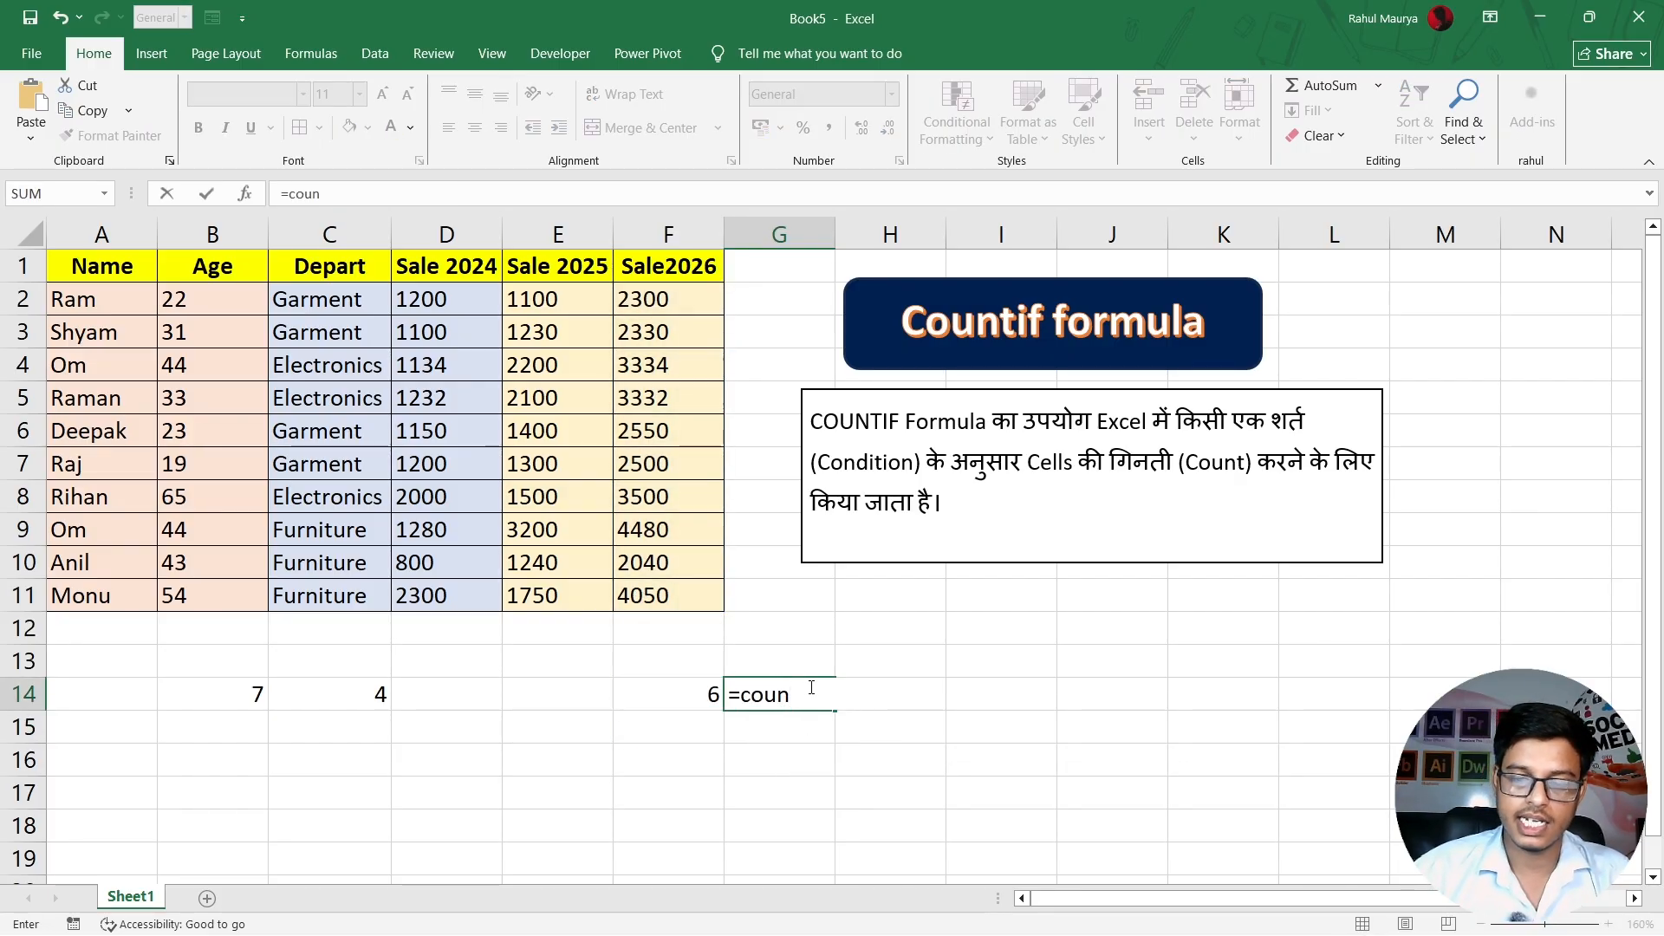
key(Down)
key(Down)
key(Down)
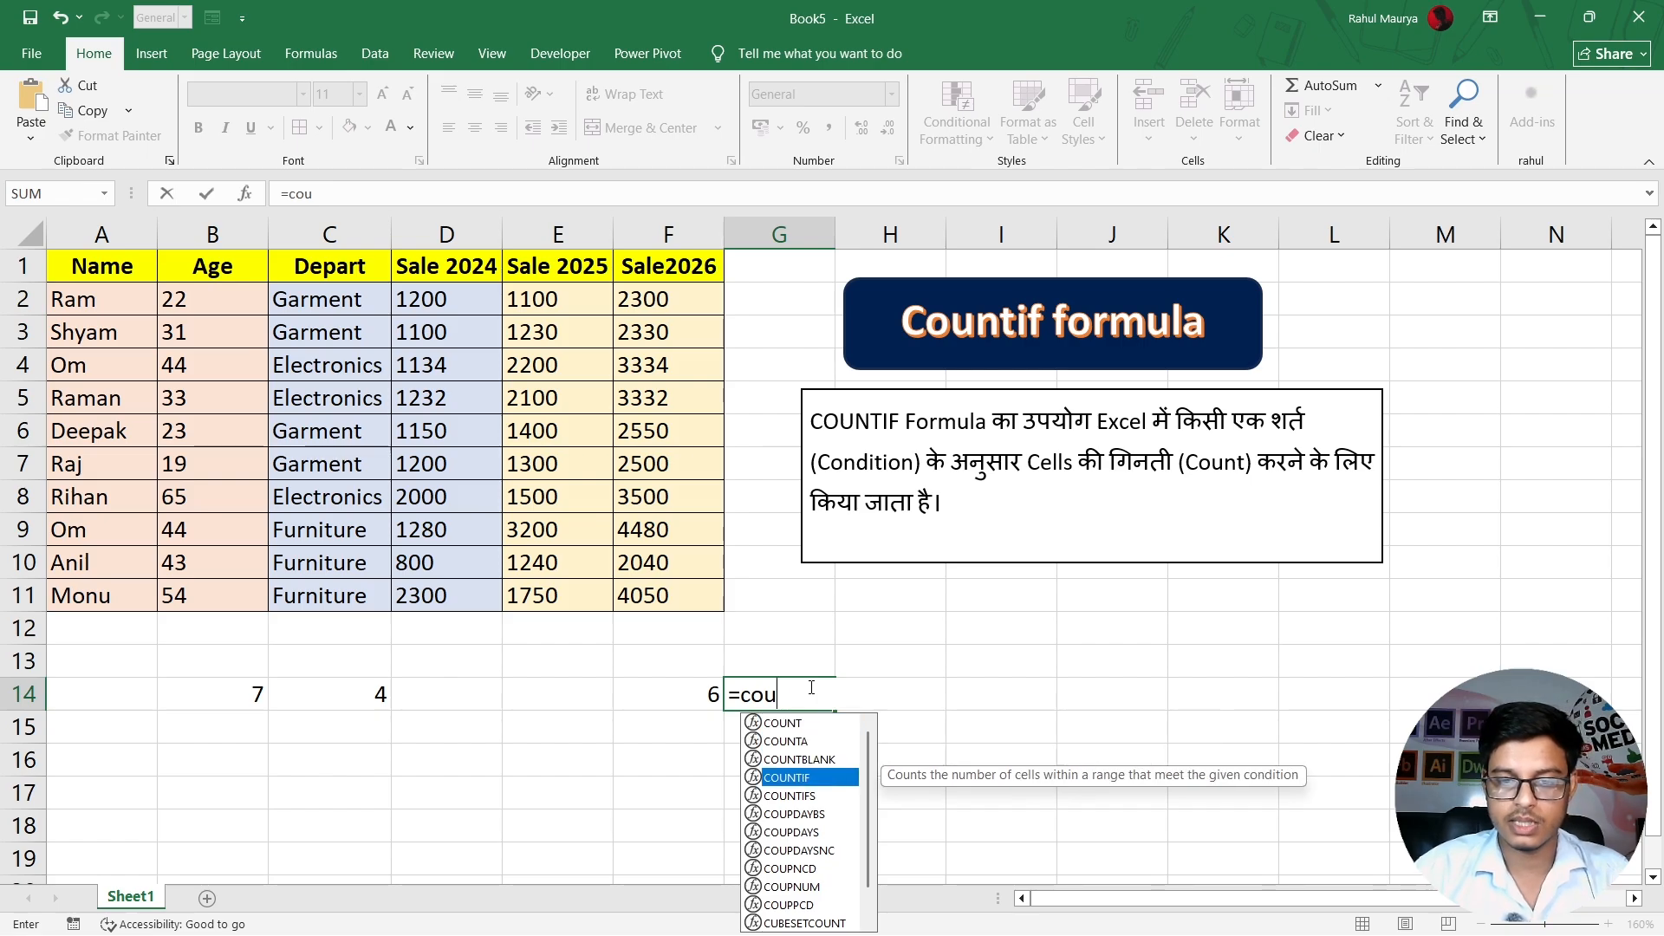
key(Tab)
drag(657, 296, 654, 596)
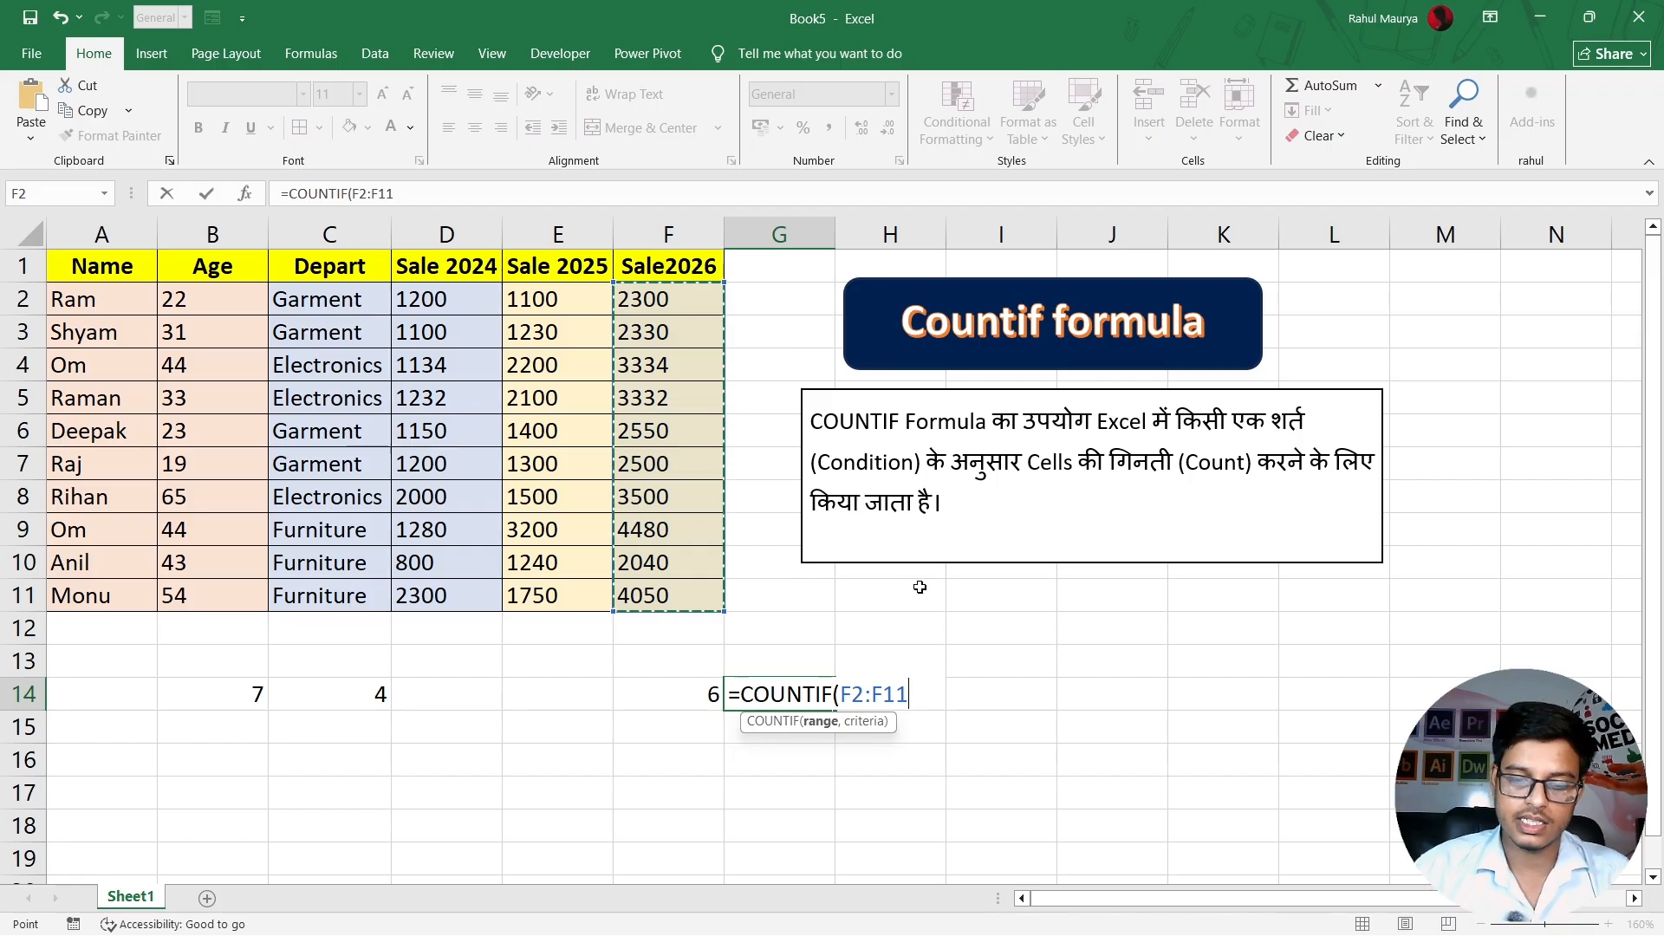
text(,")
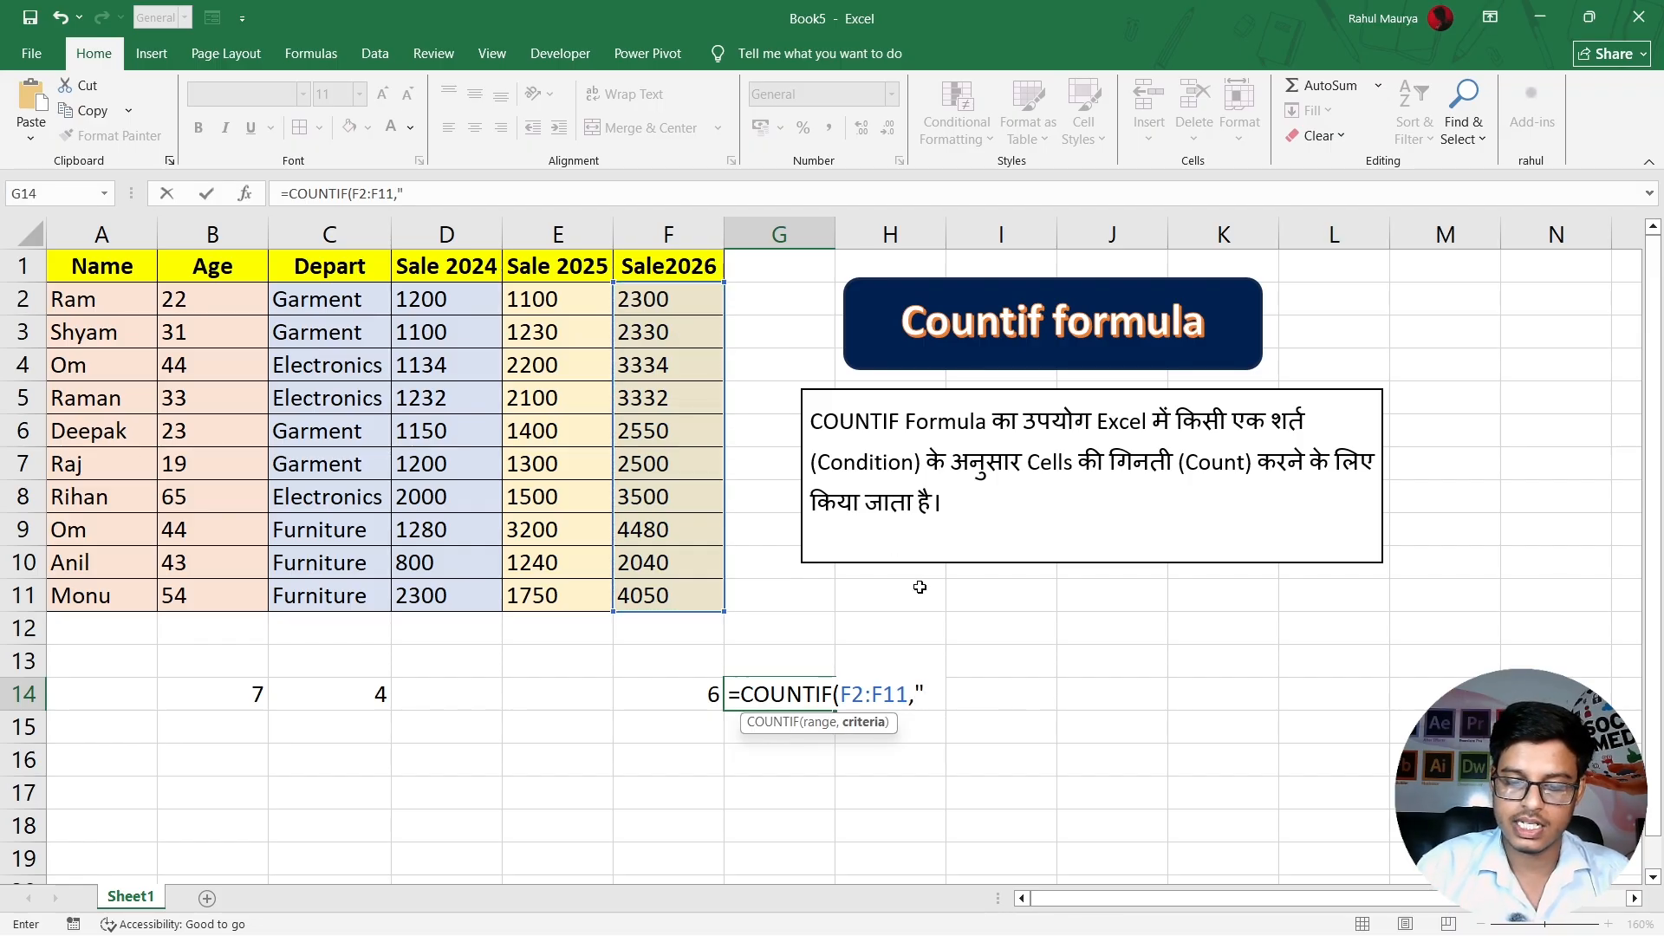
text(>)
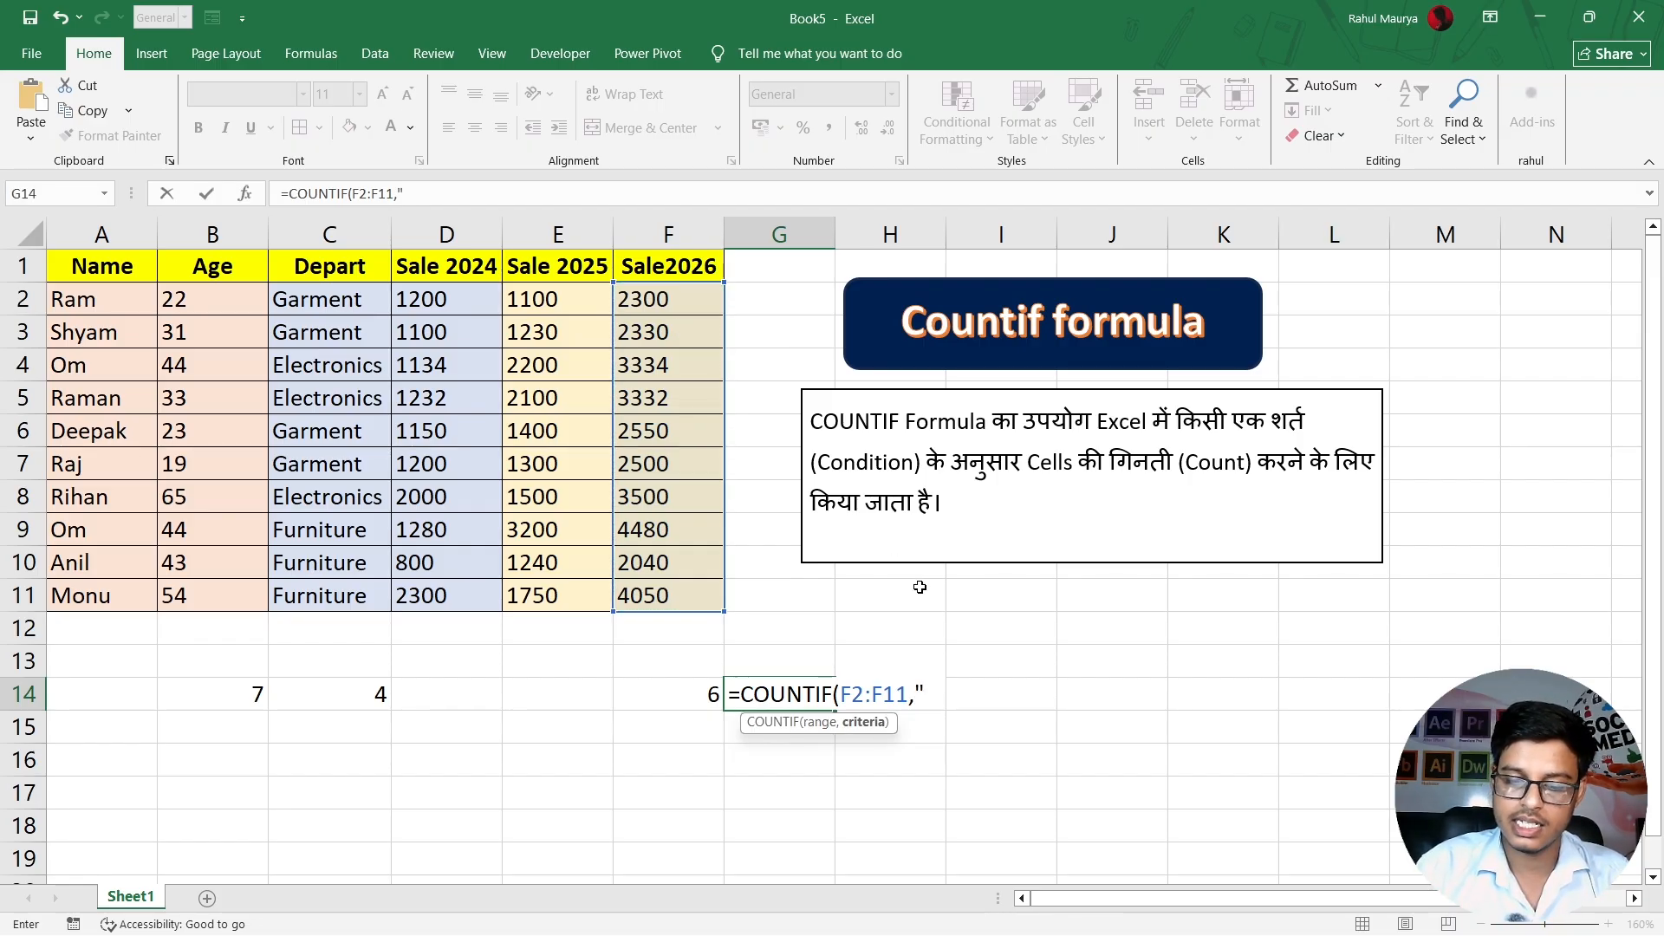
text(25)
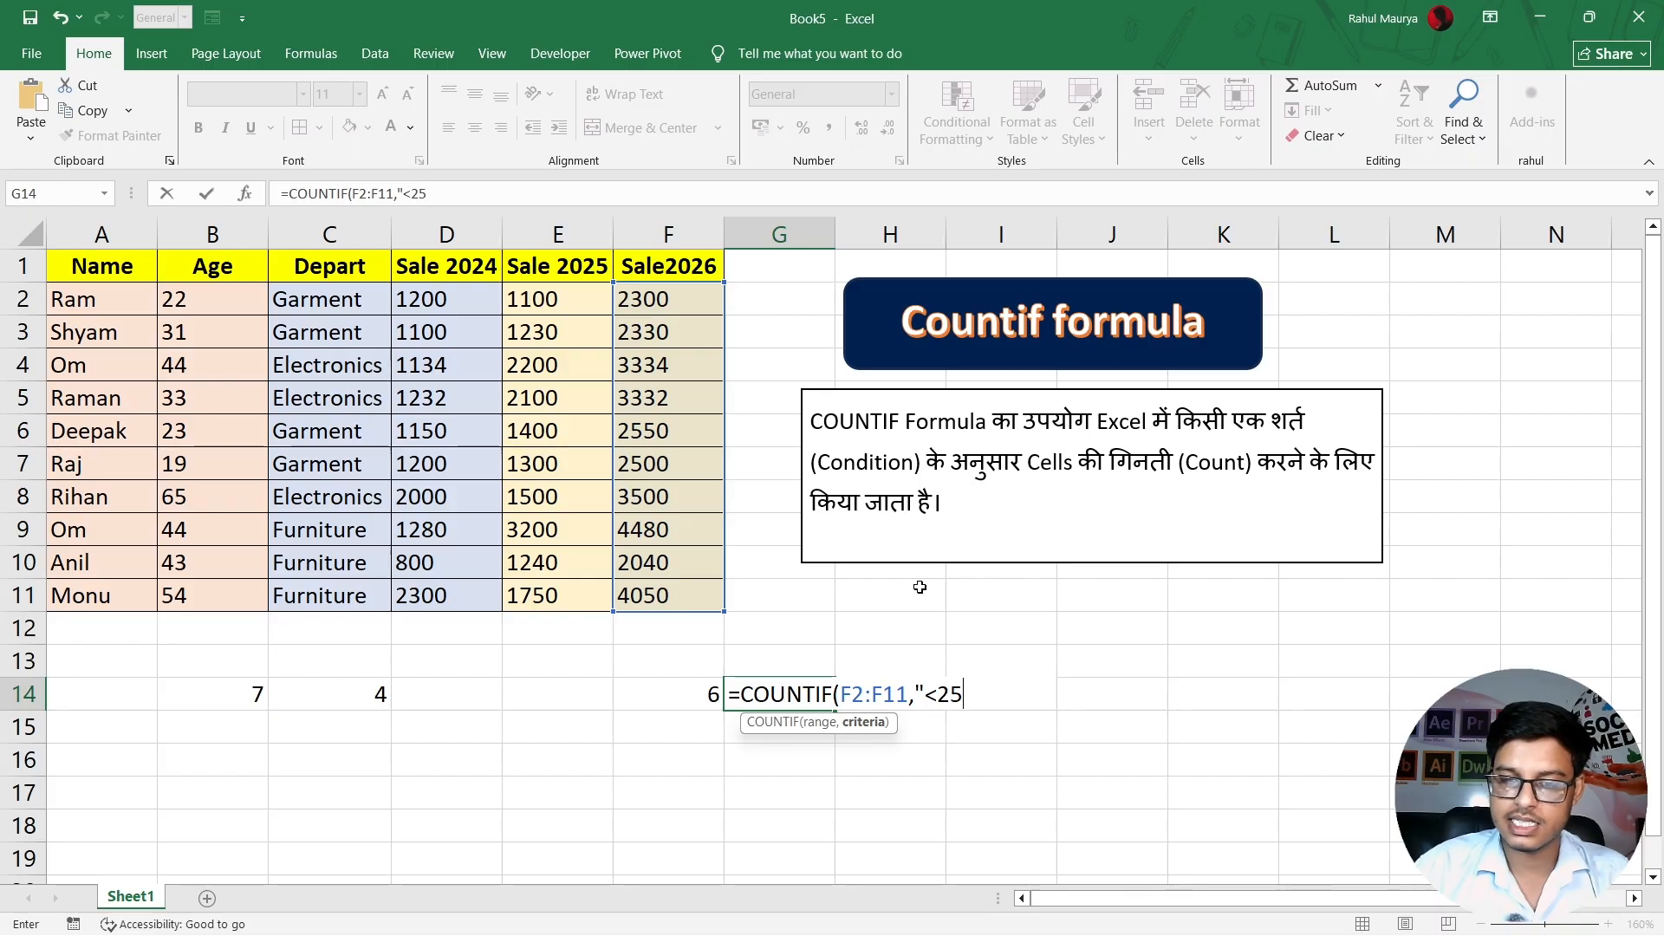
text(00")
key(Return)
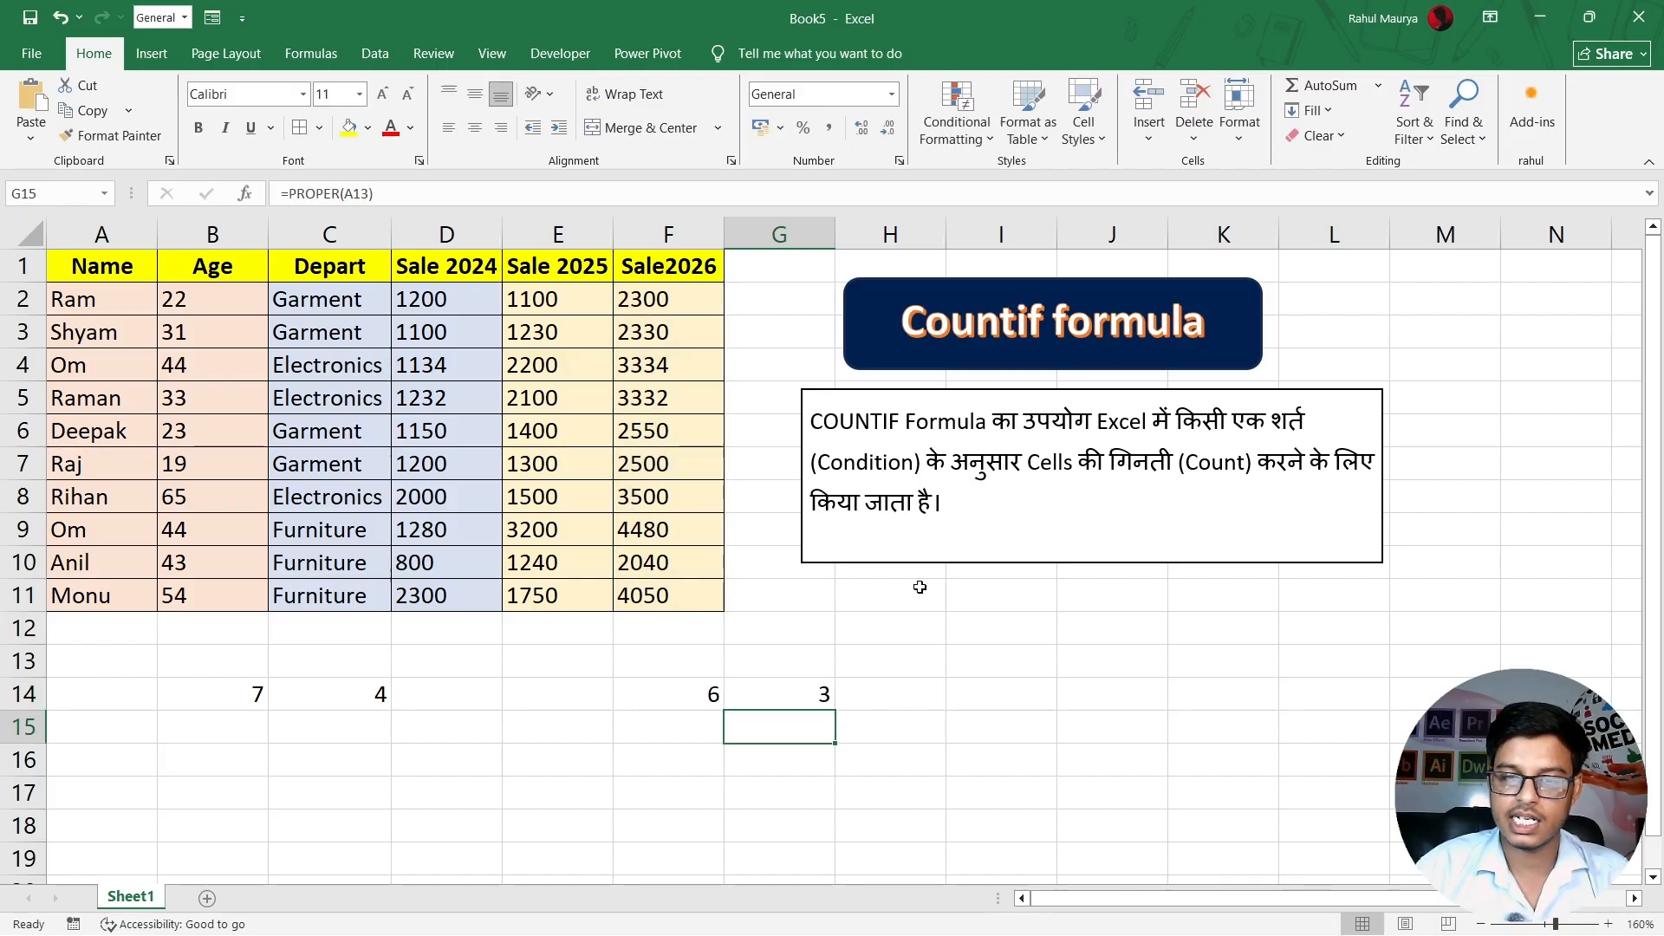
click(802, 696)
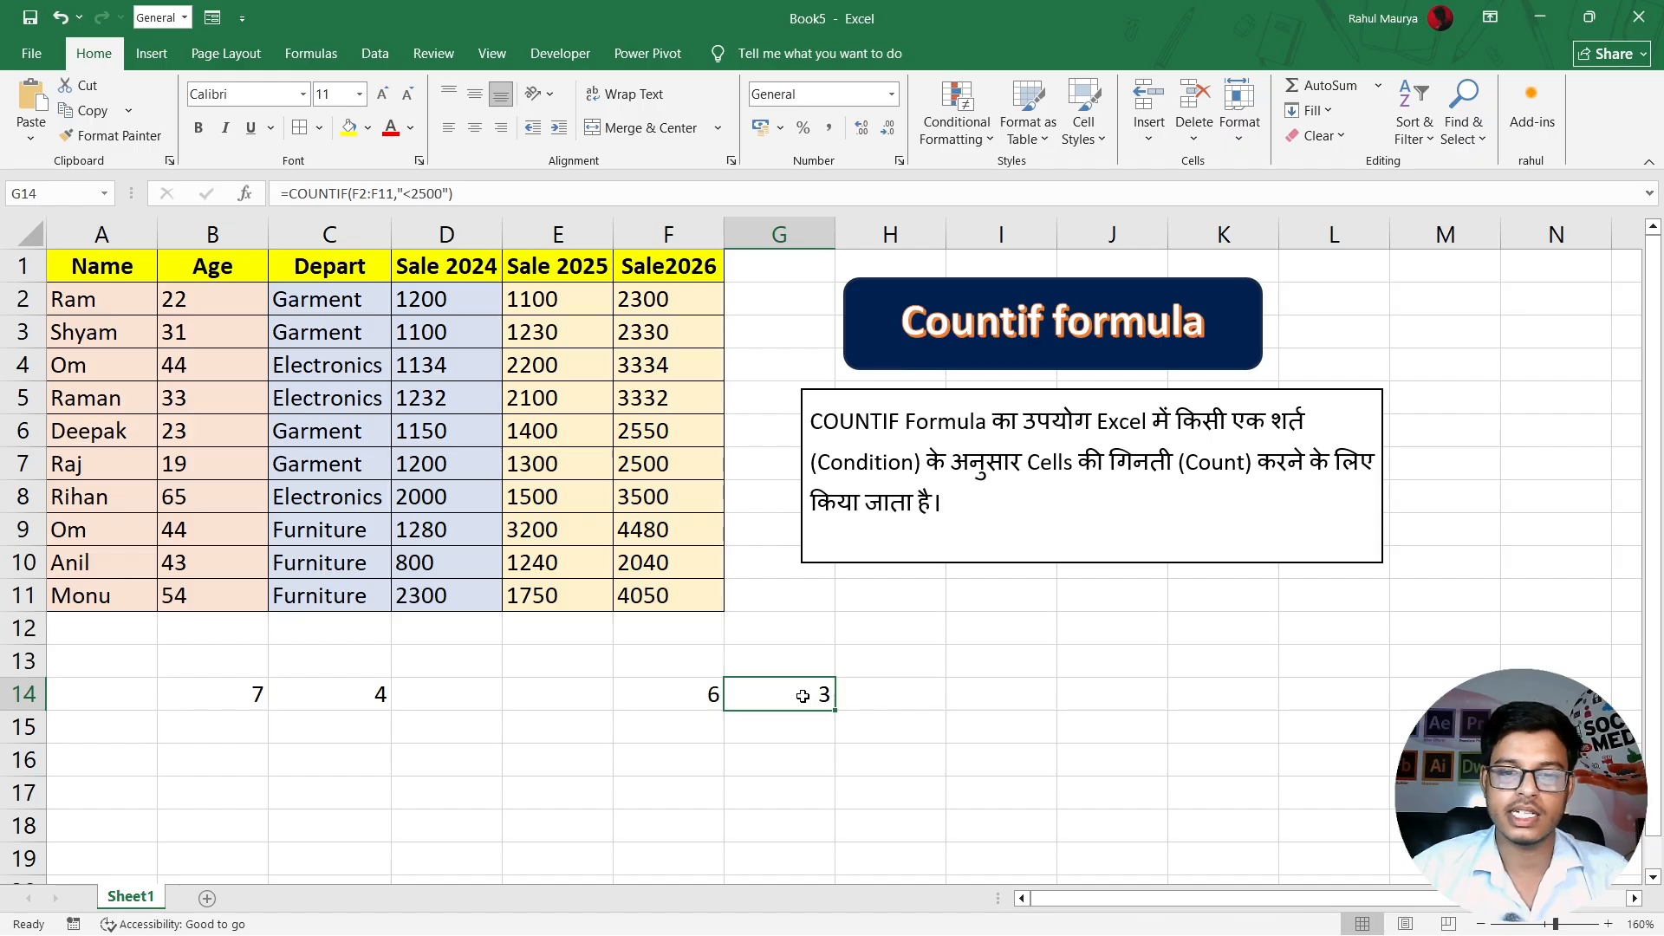
Enter a COUNTIF formula in E14 that counts the Sale 2025 values in E2:E11 matching the criterion "=1100".
click(561, 704)
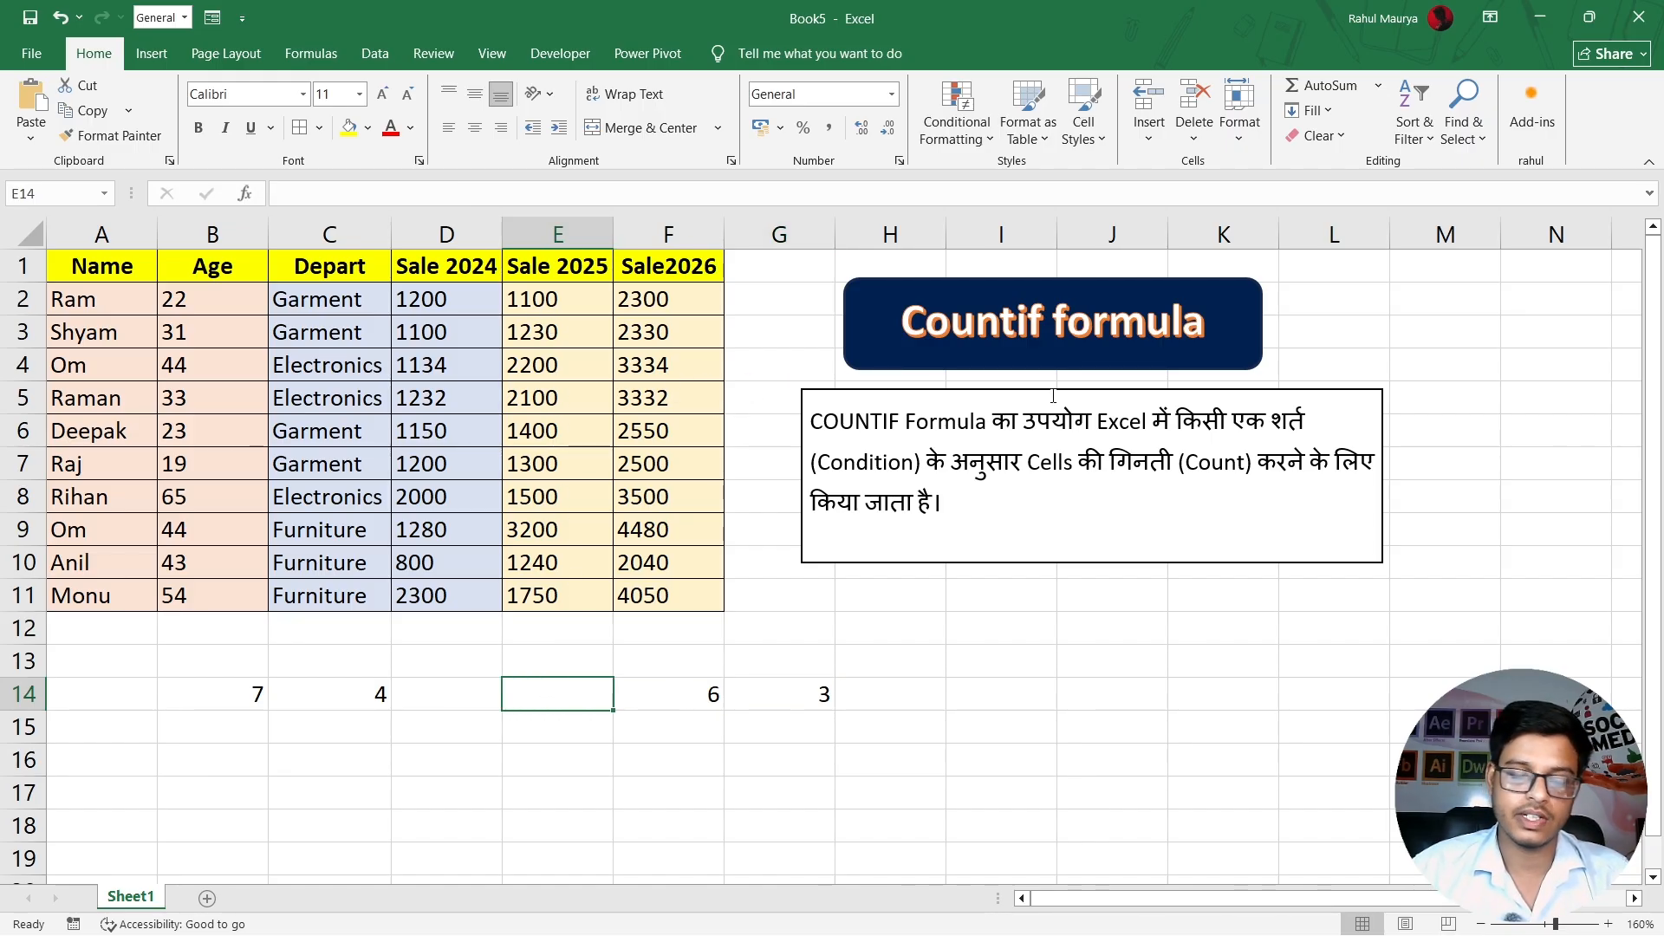
text(=coun)
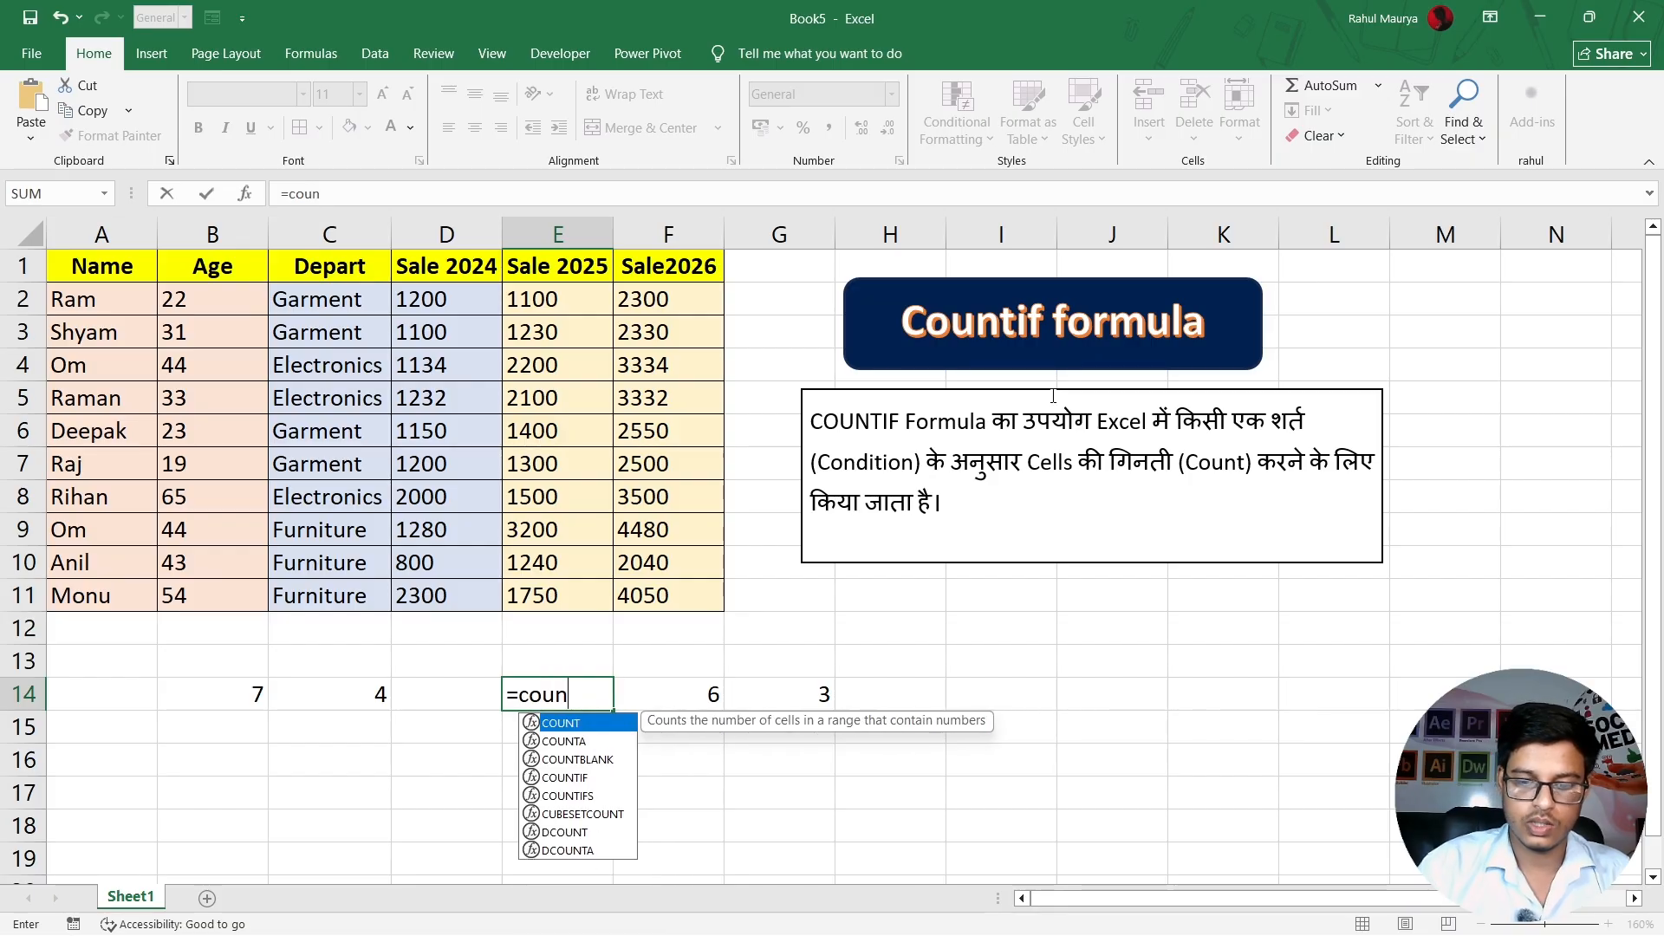
key(Down)
key(Down)
key(Down)
key(Tab)
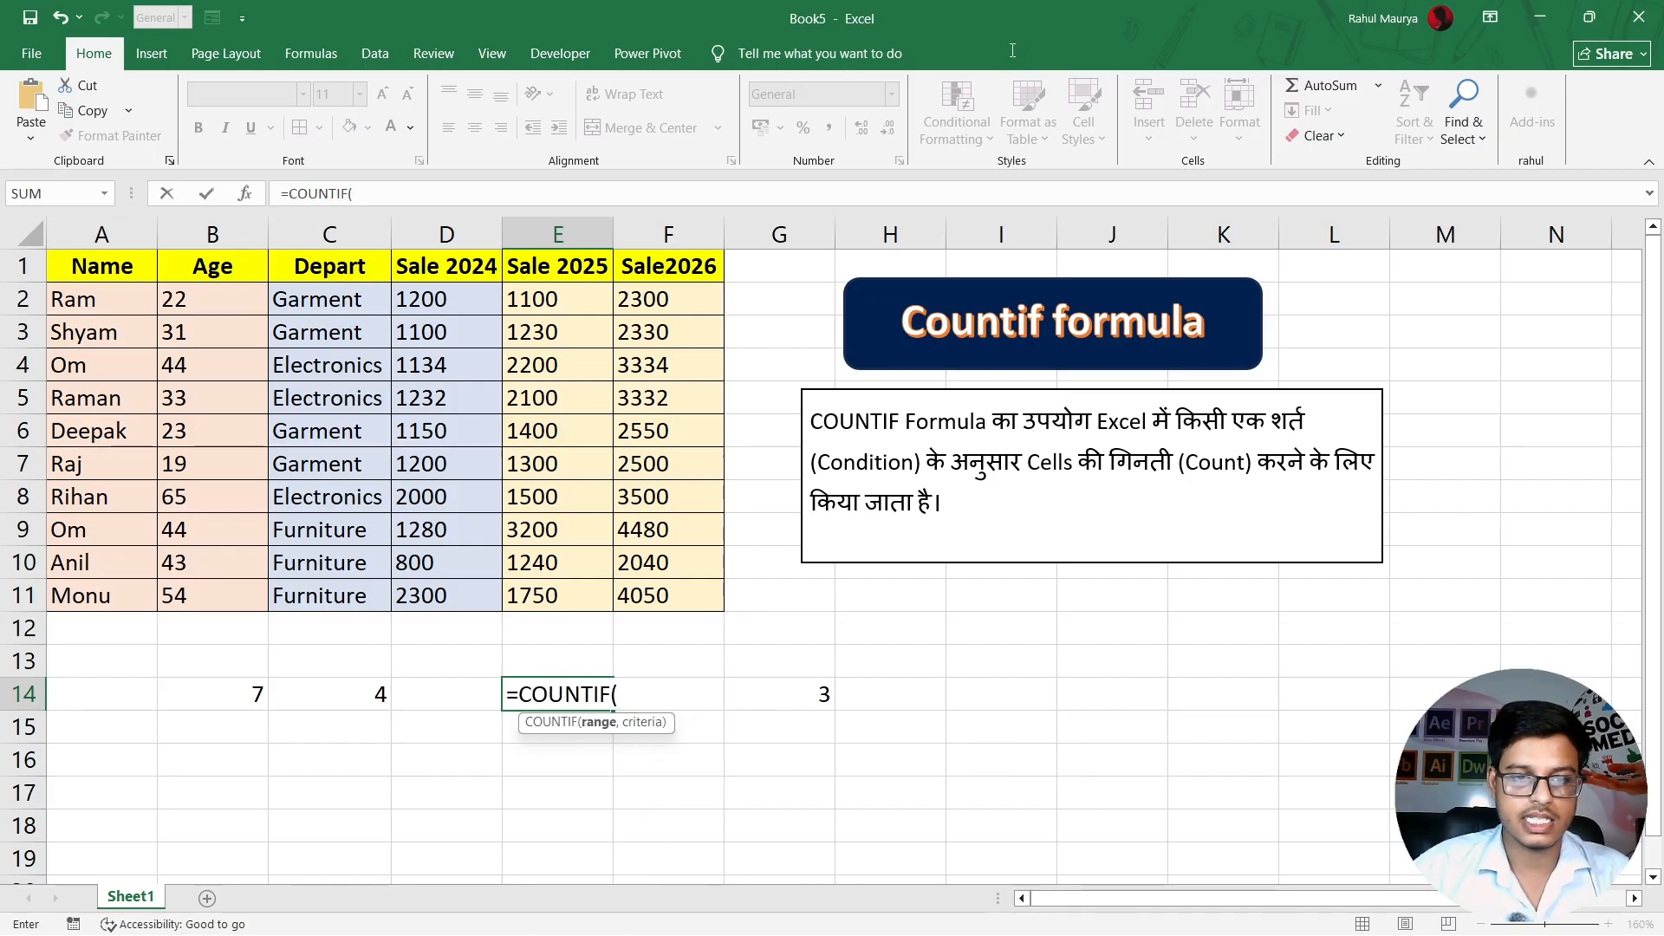
drag(566, 302, 553, 596)
text(,")
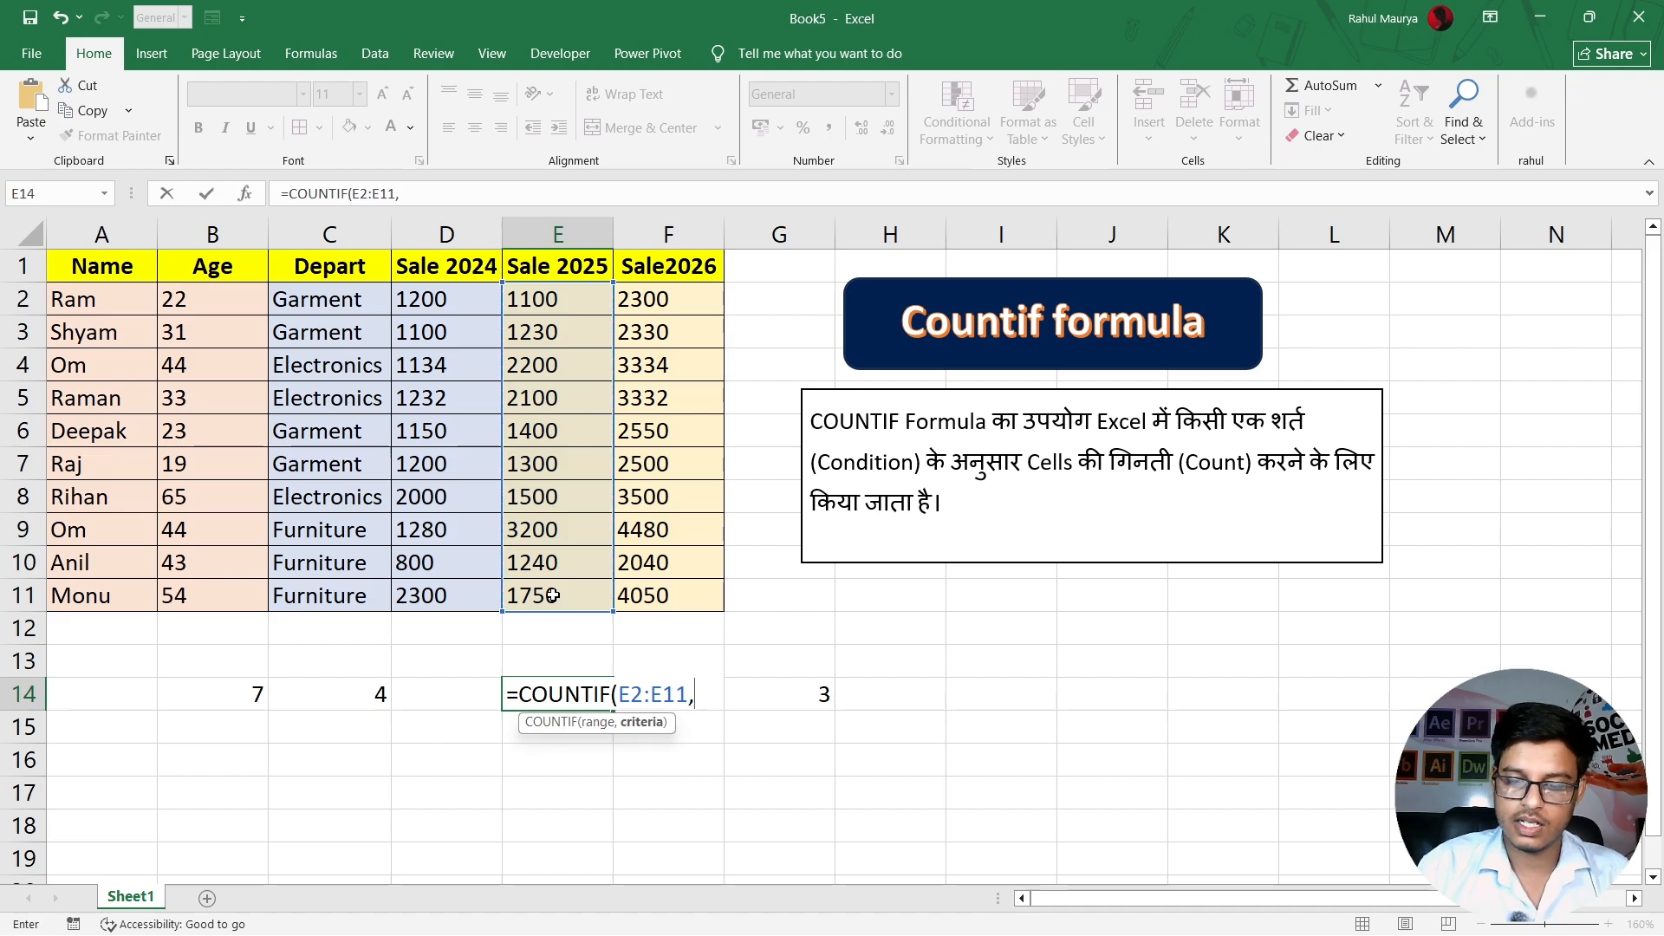
text(=)
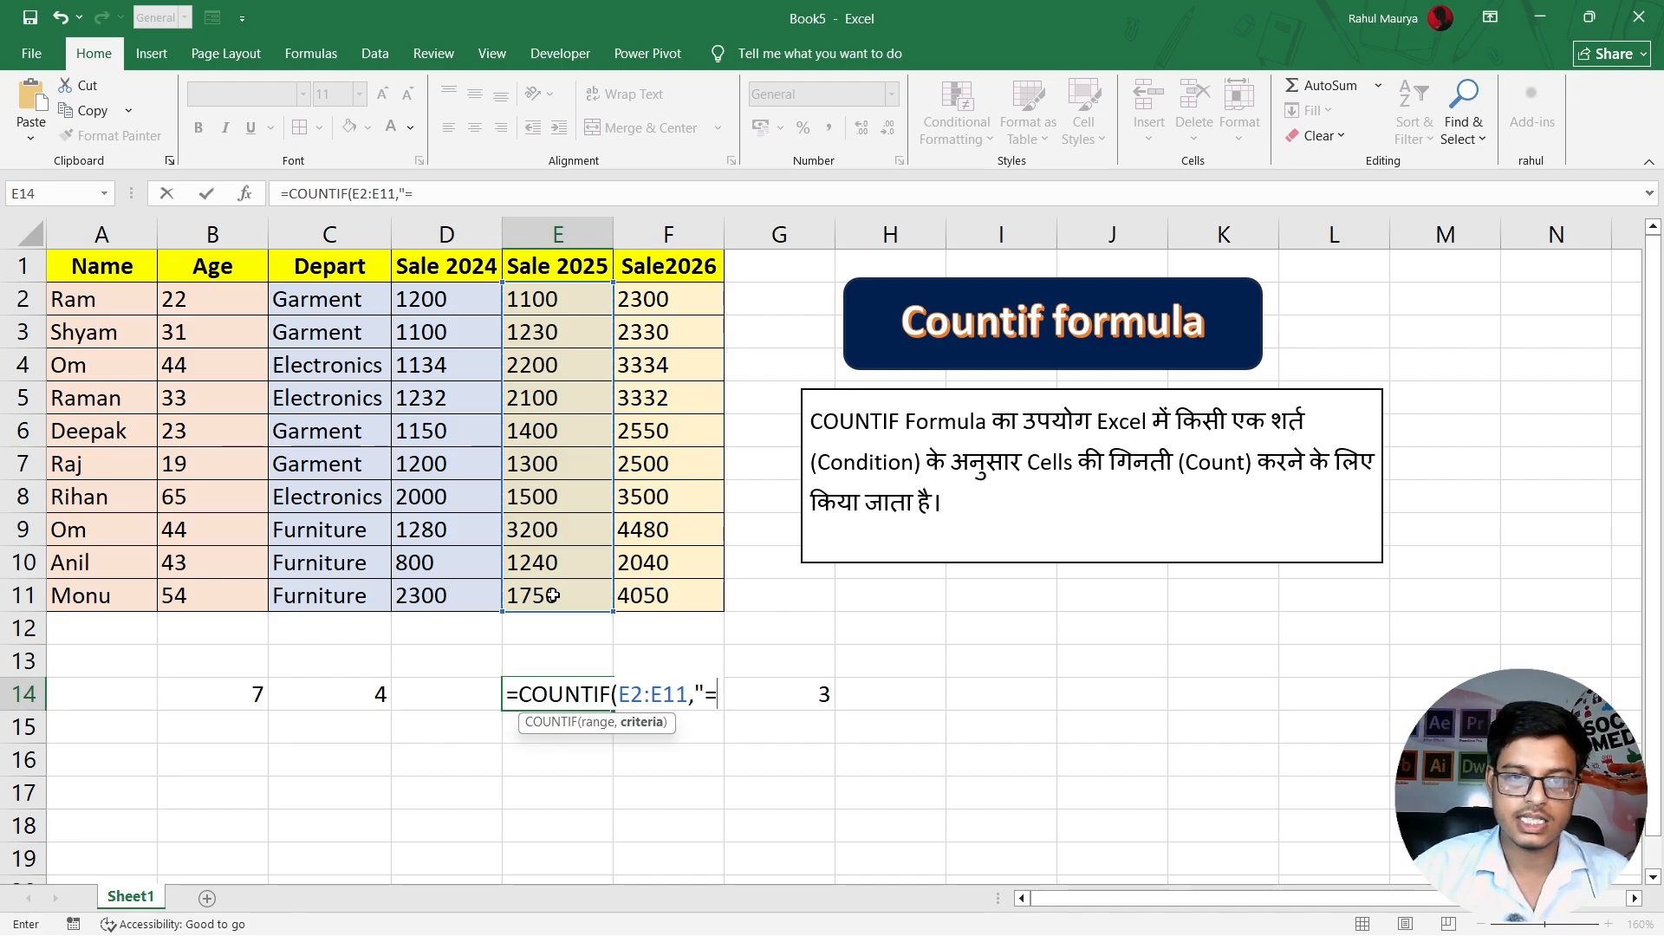
text(11)
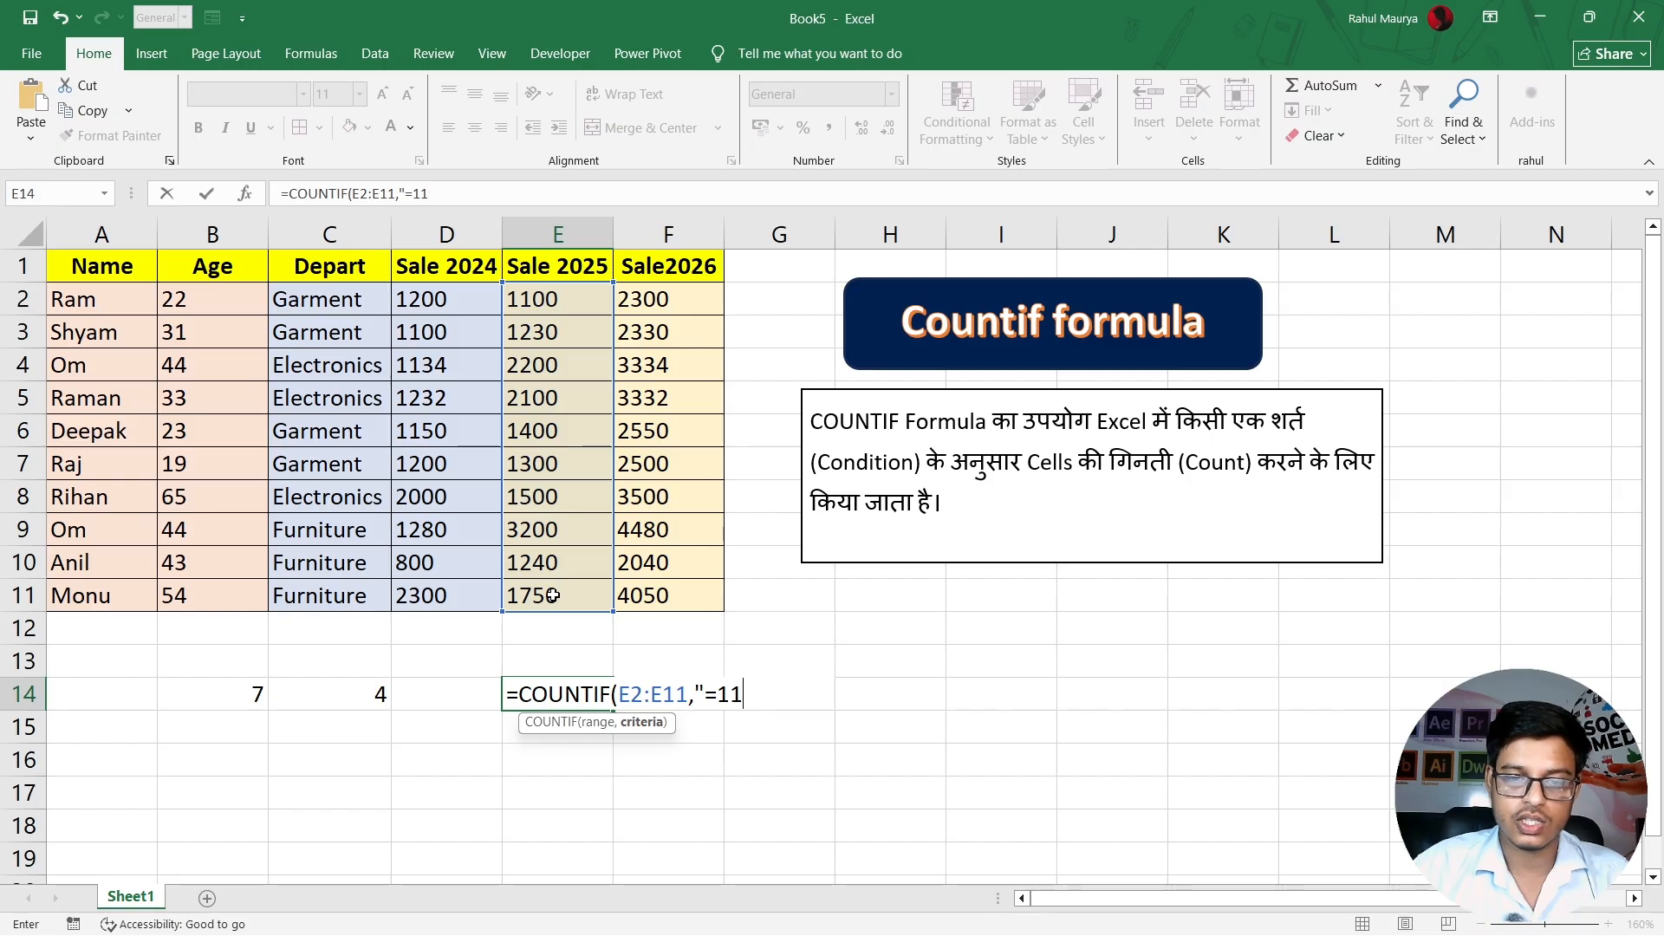
text(00")
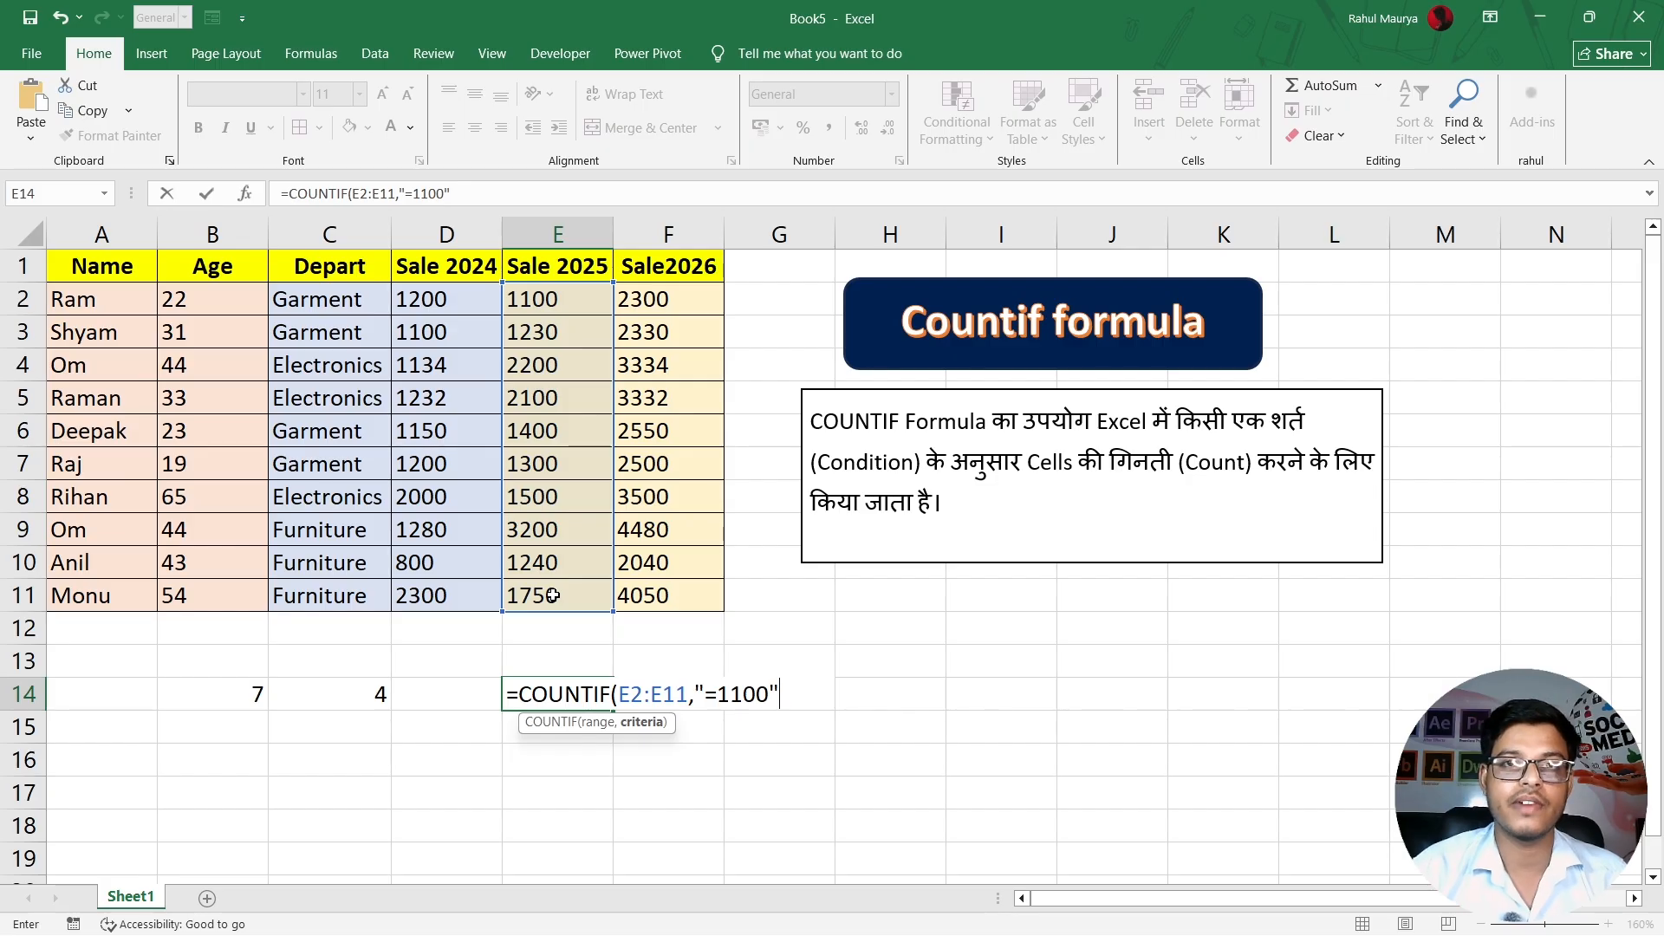
key(Return)
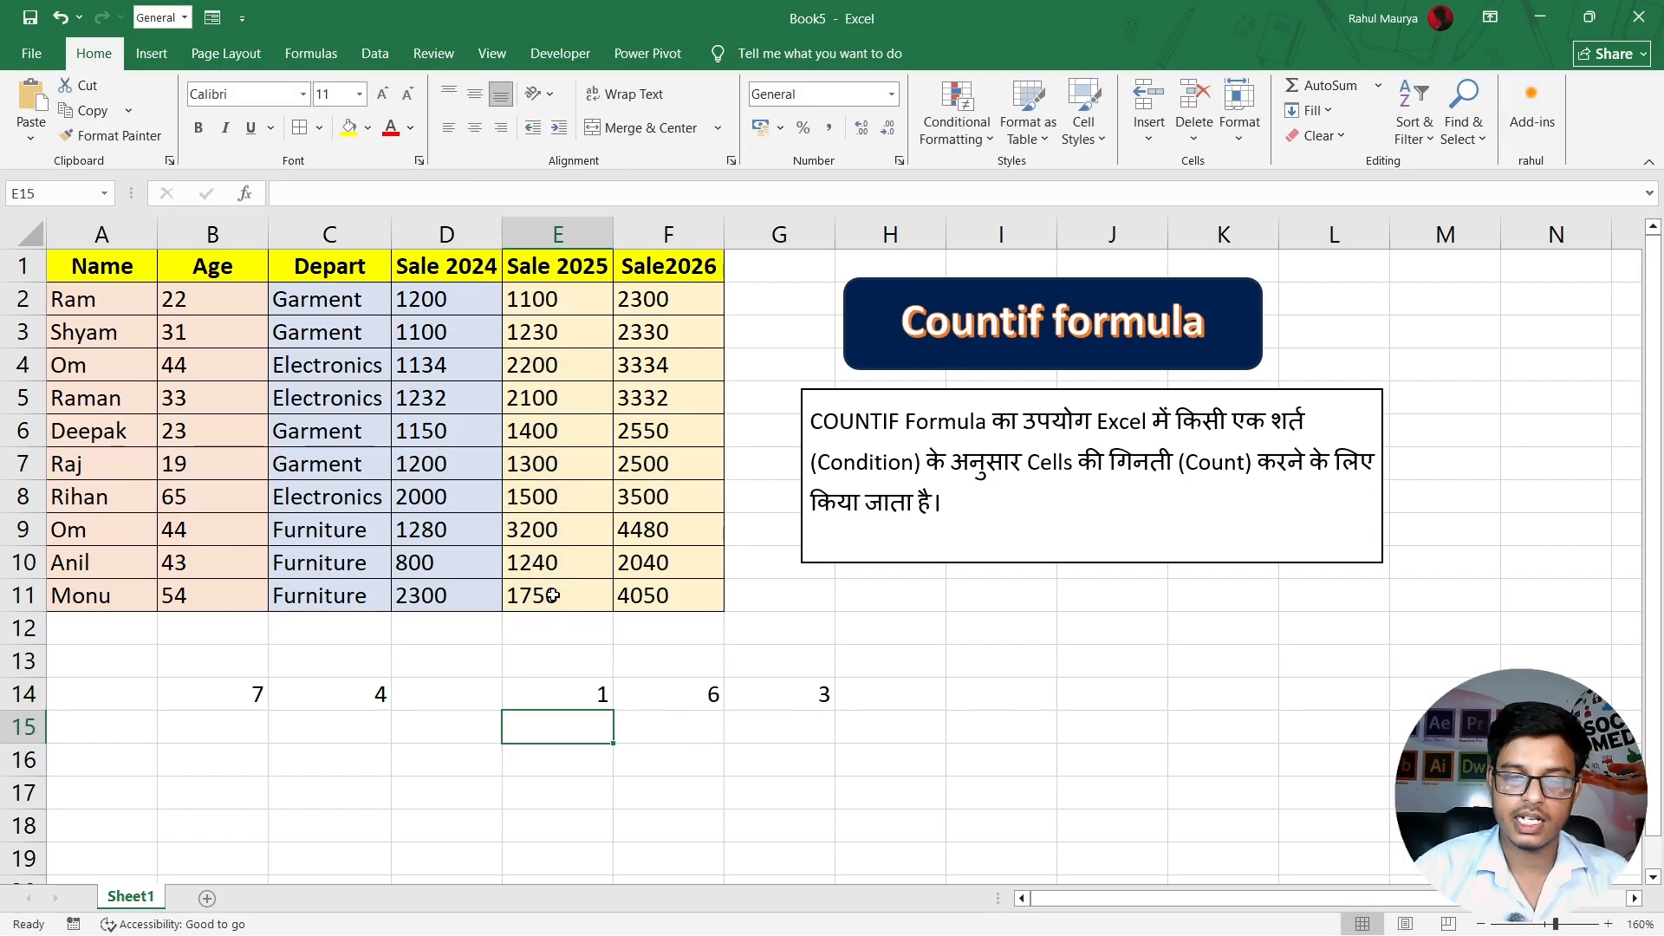
key(Up)
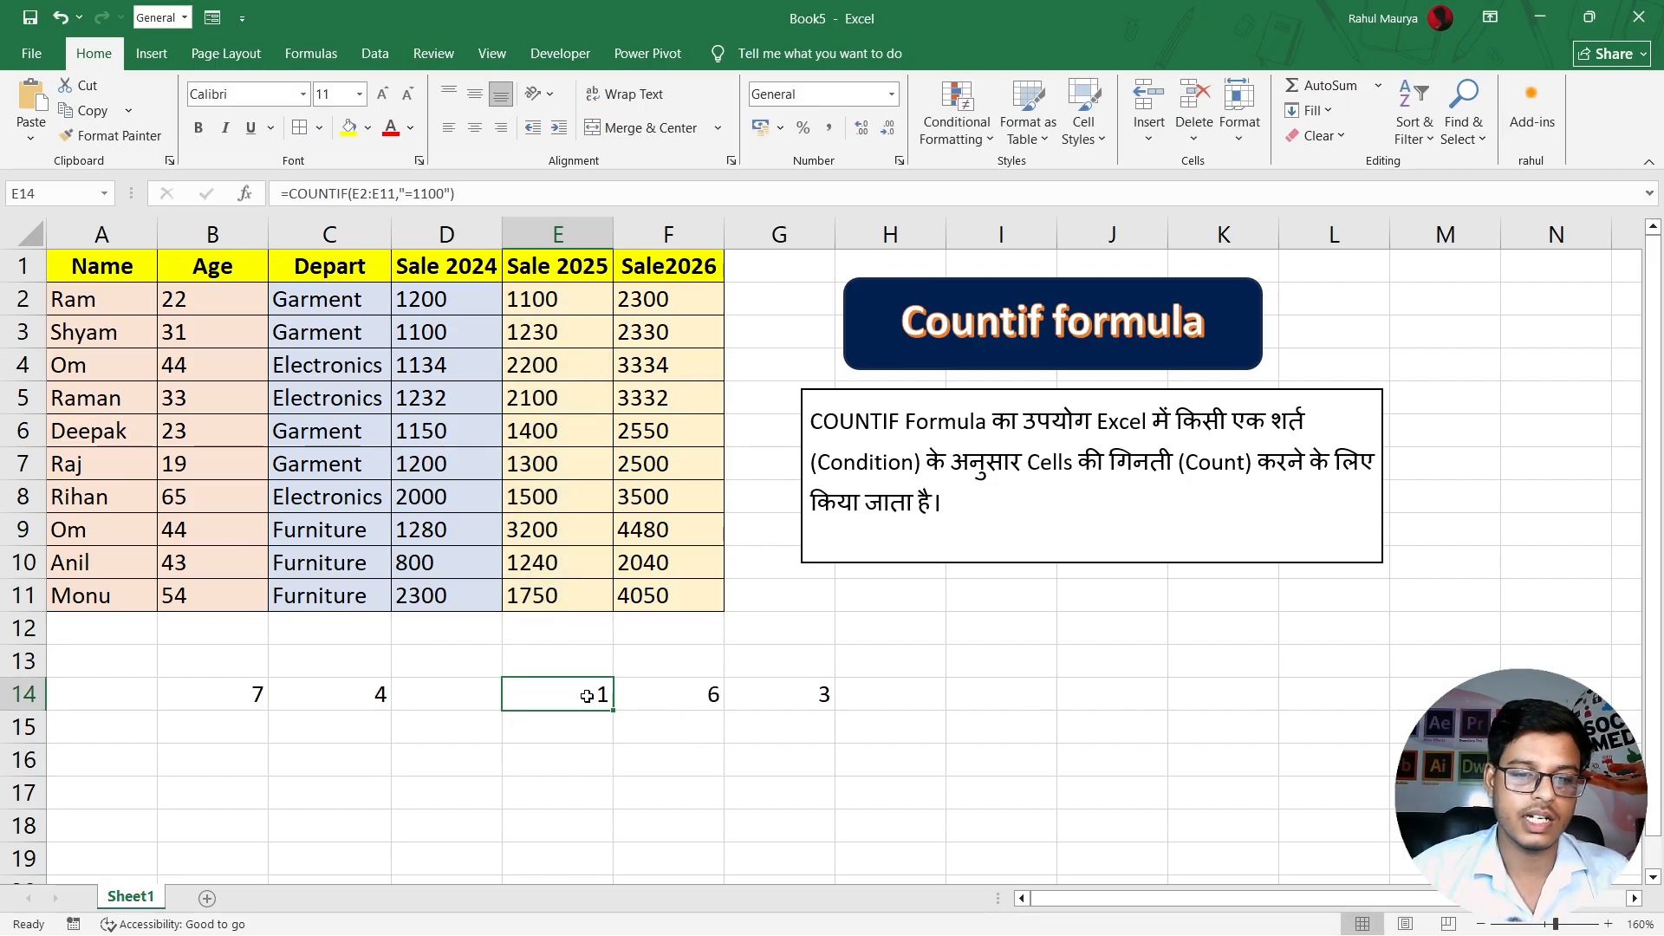
Change the Sale 2025 values in E8 and E9 to 1100 and check the COUNTIF result in E14.
drag(533, 297, 546, 595)
click(545, 496)
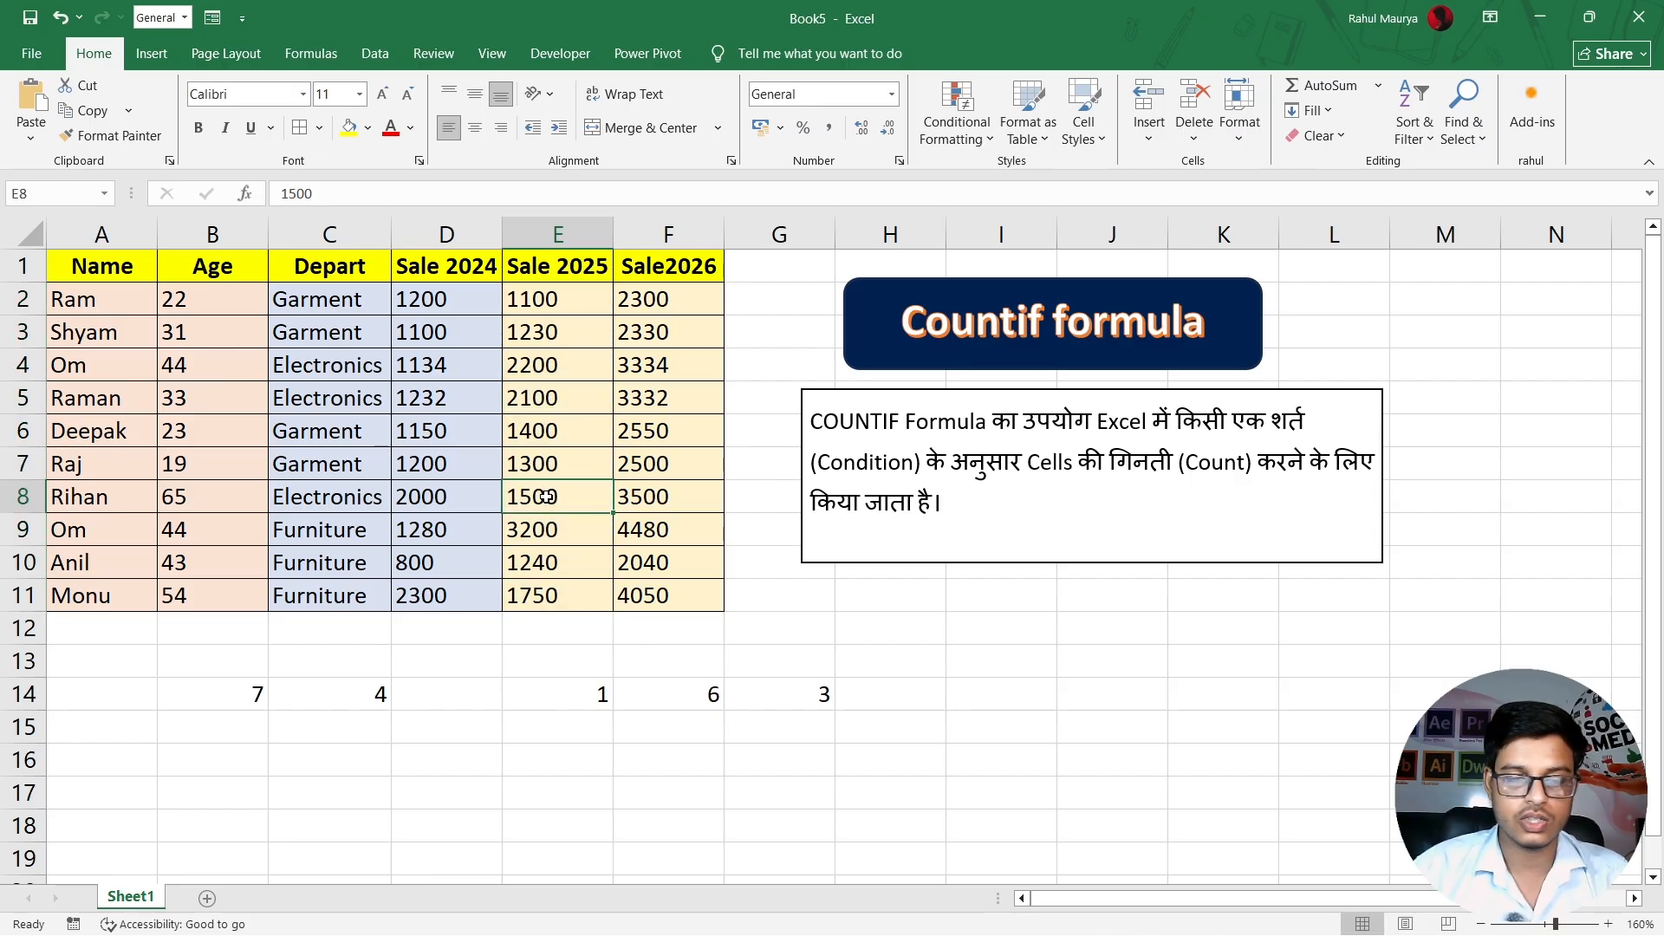
text(1100)
key(Return)
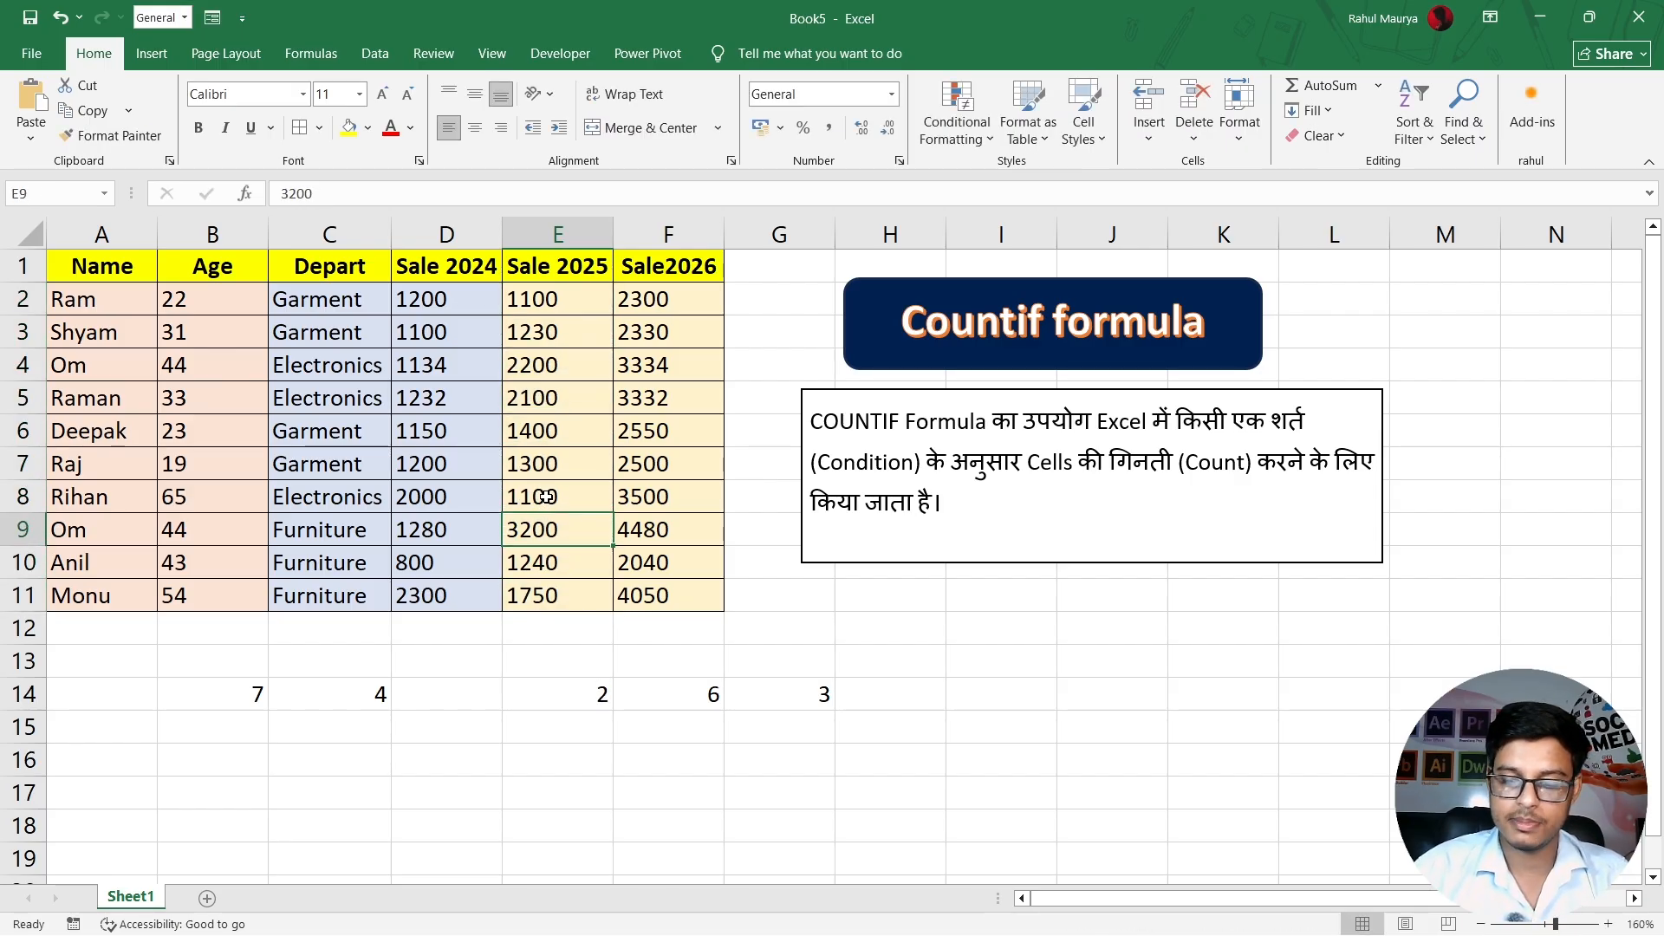
text(1100)
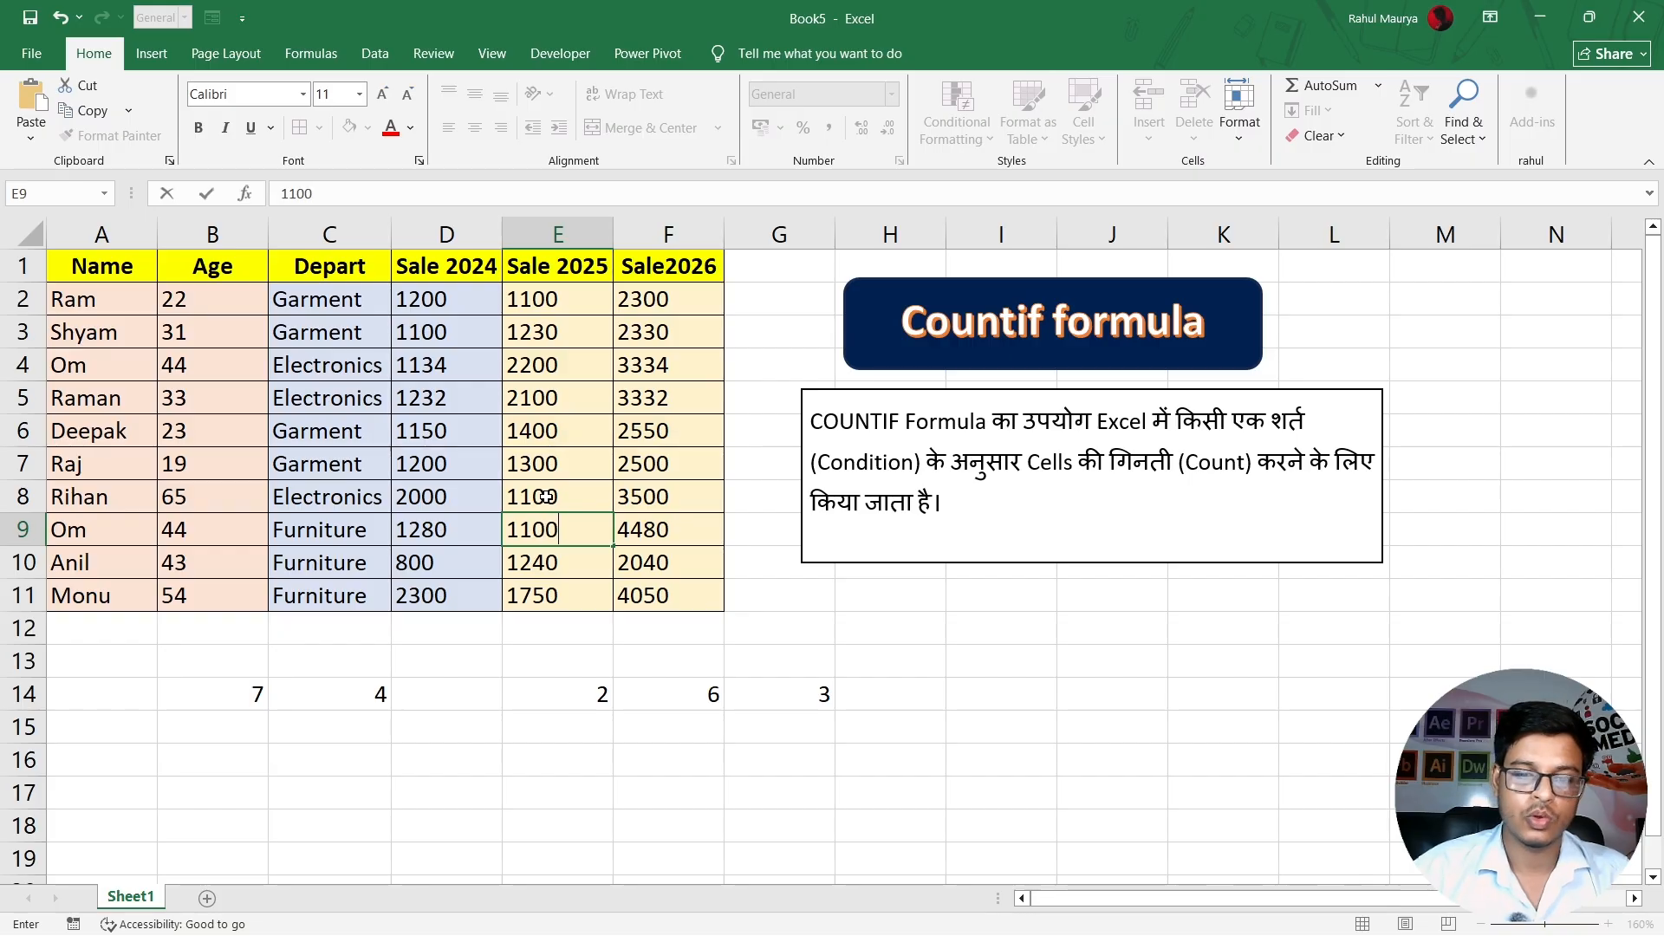
key(Return)
drag(546, 299, 543, 563)
click(538, 696)
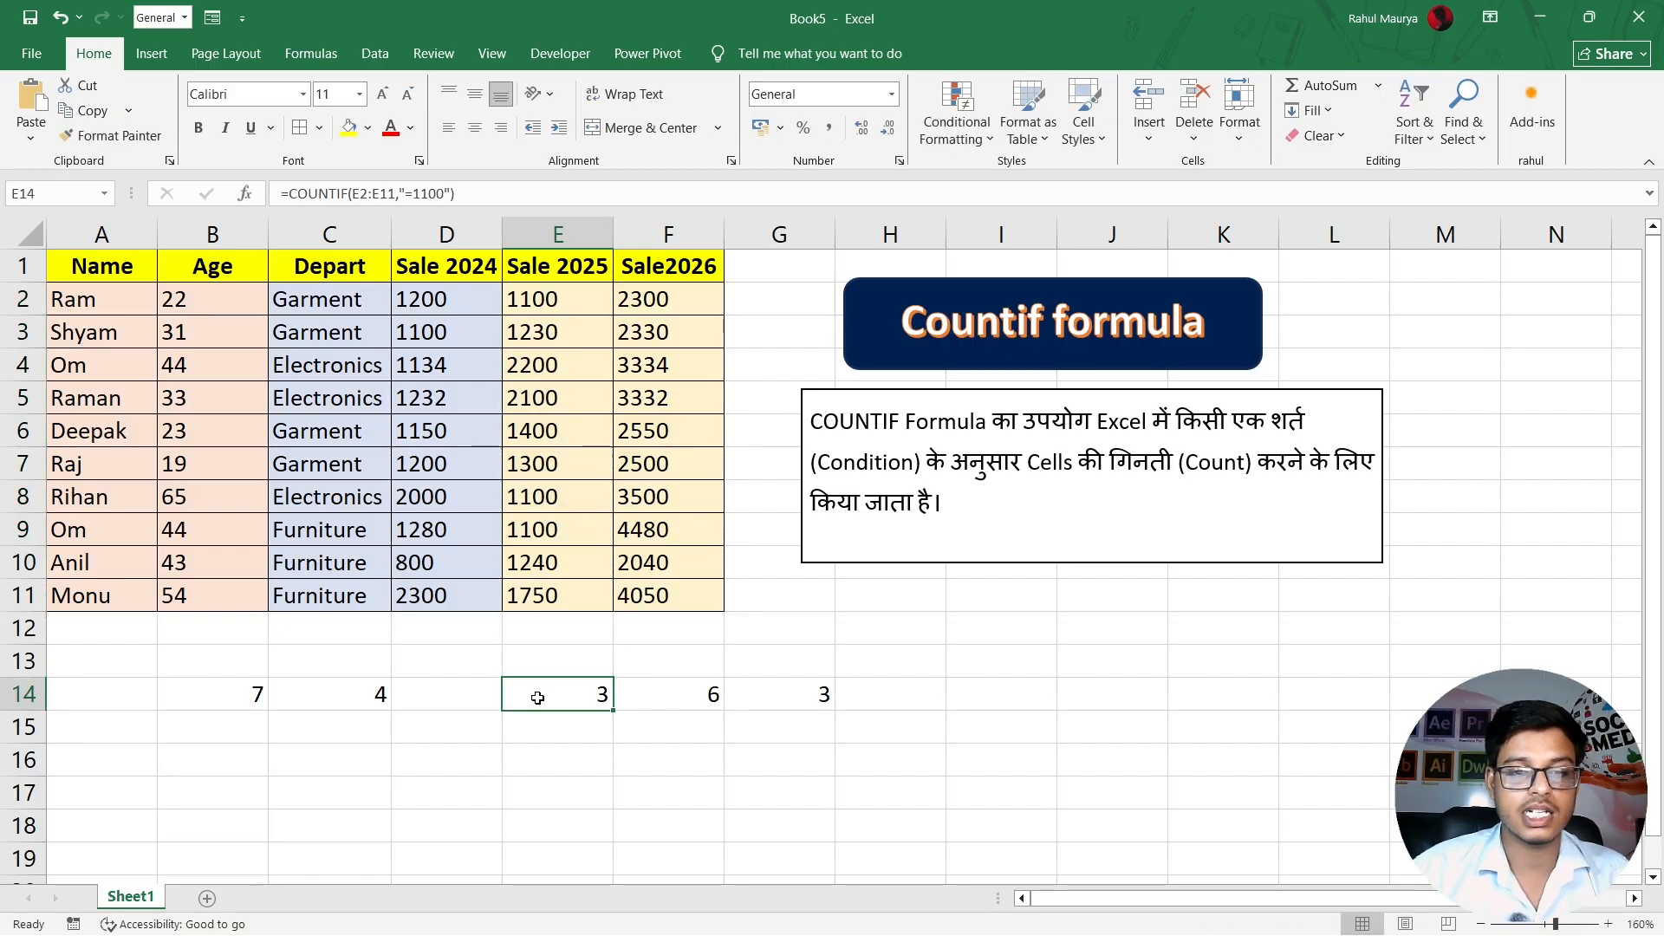
click(907, 663)
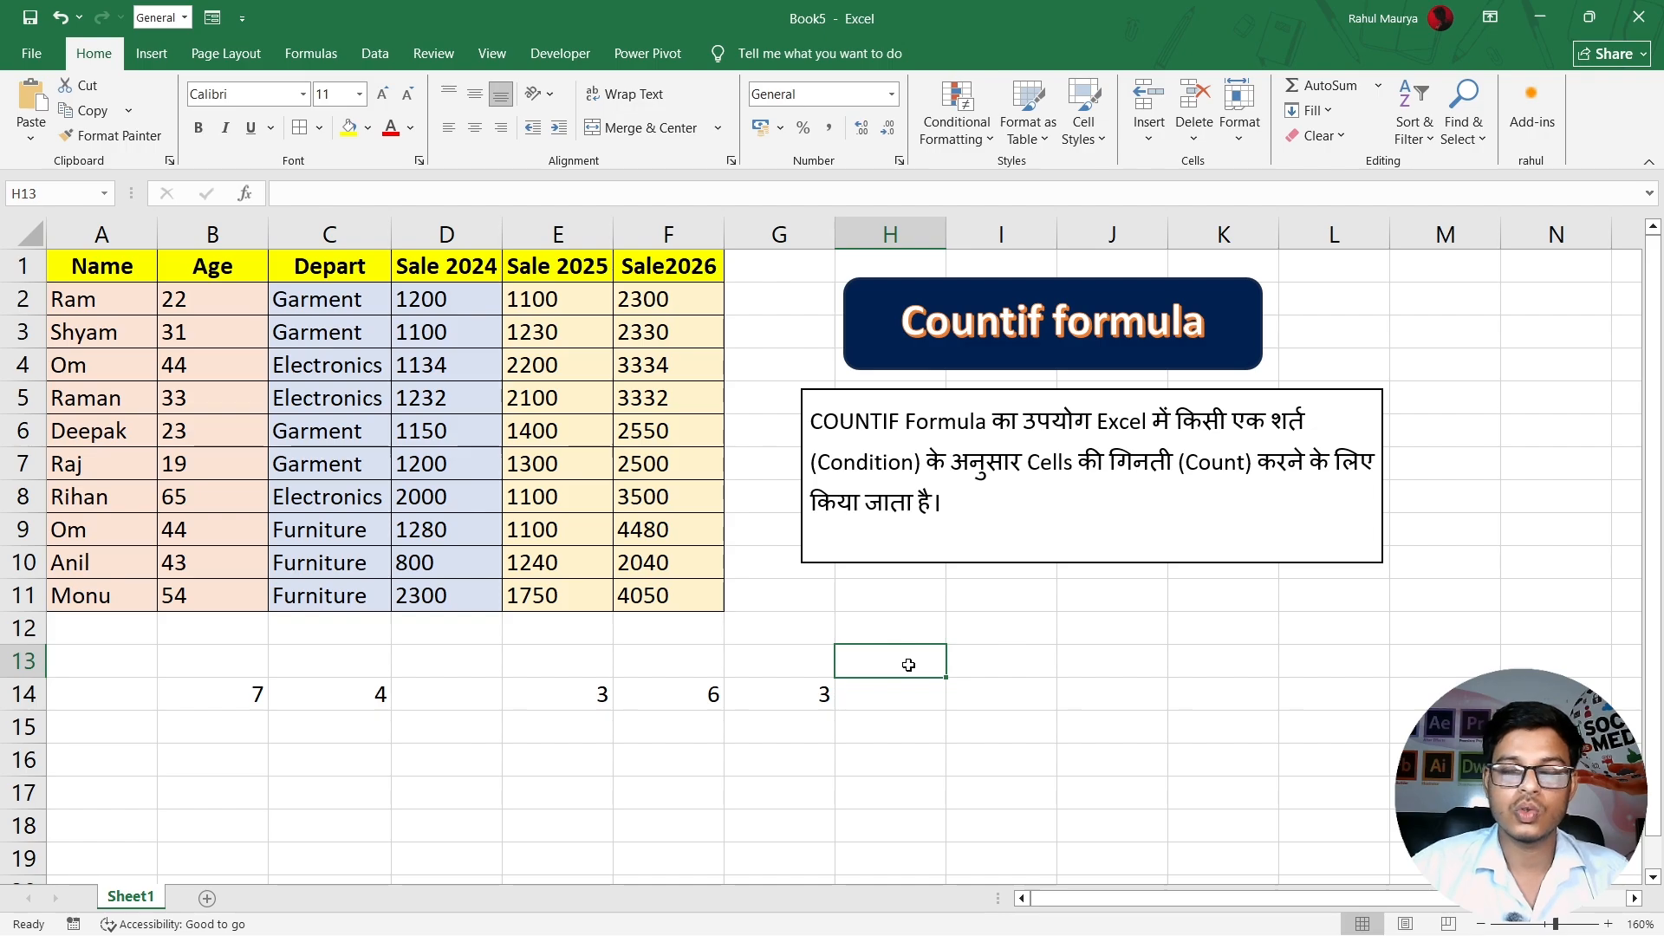
click(1046, 667)
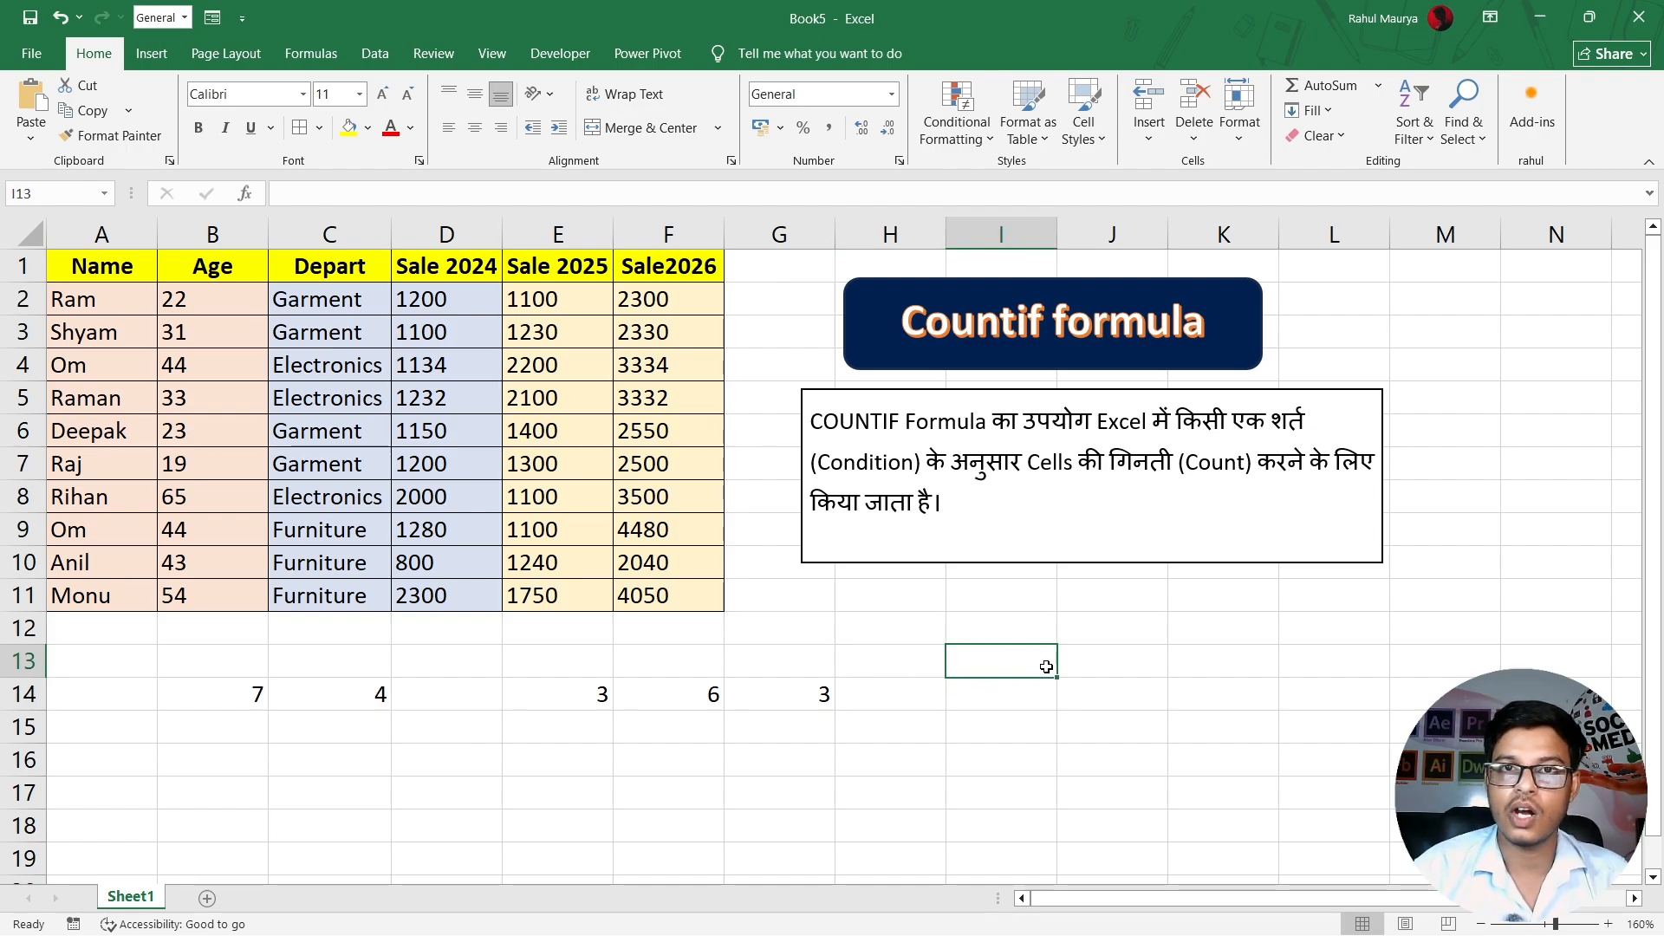